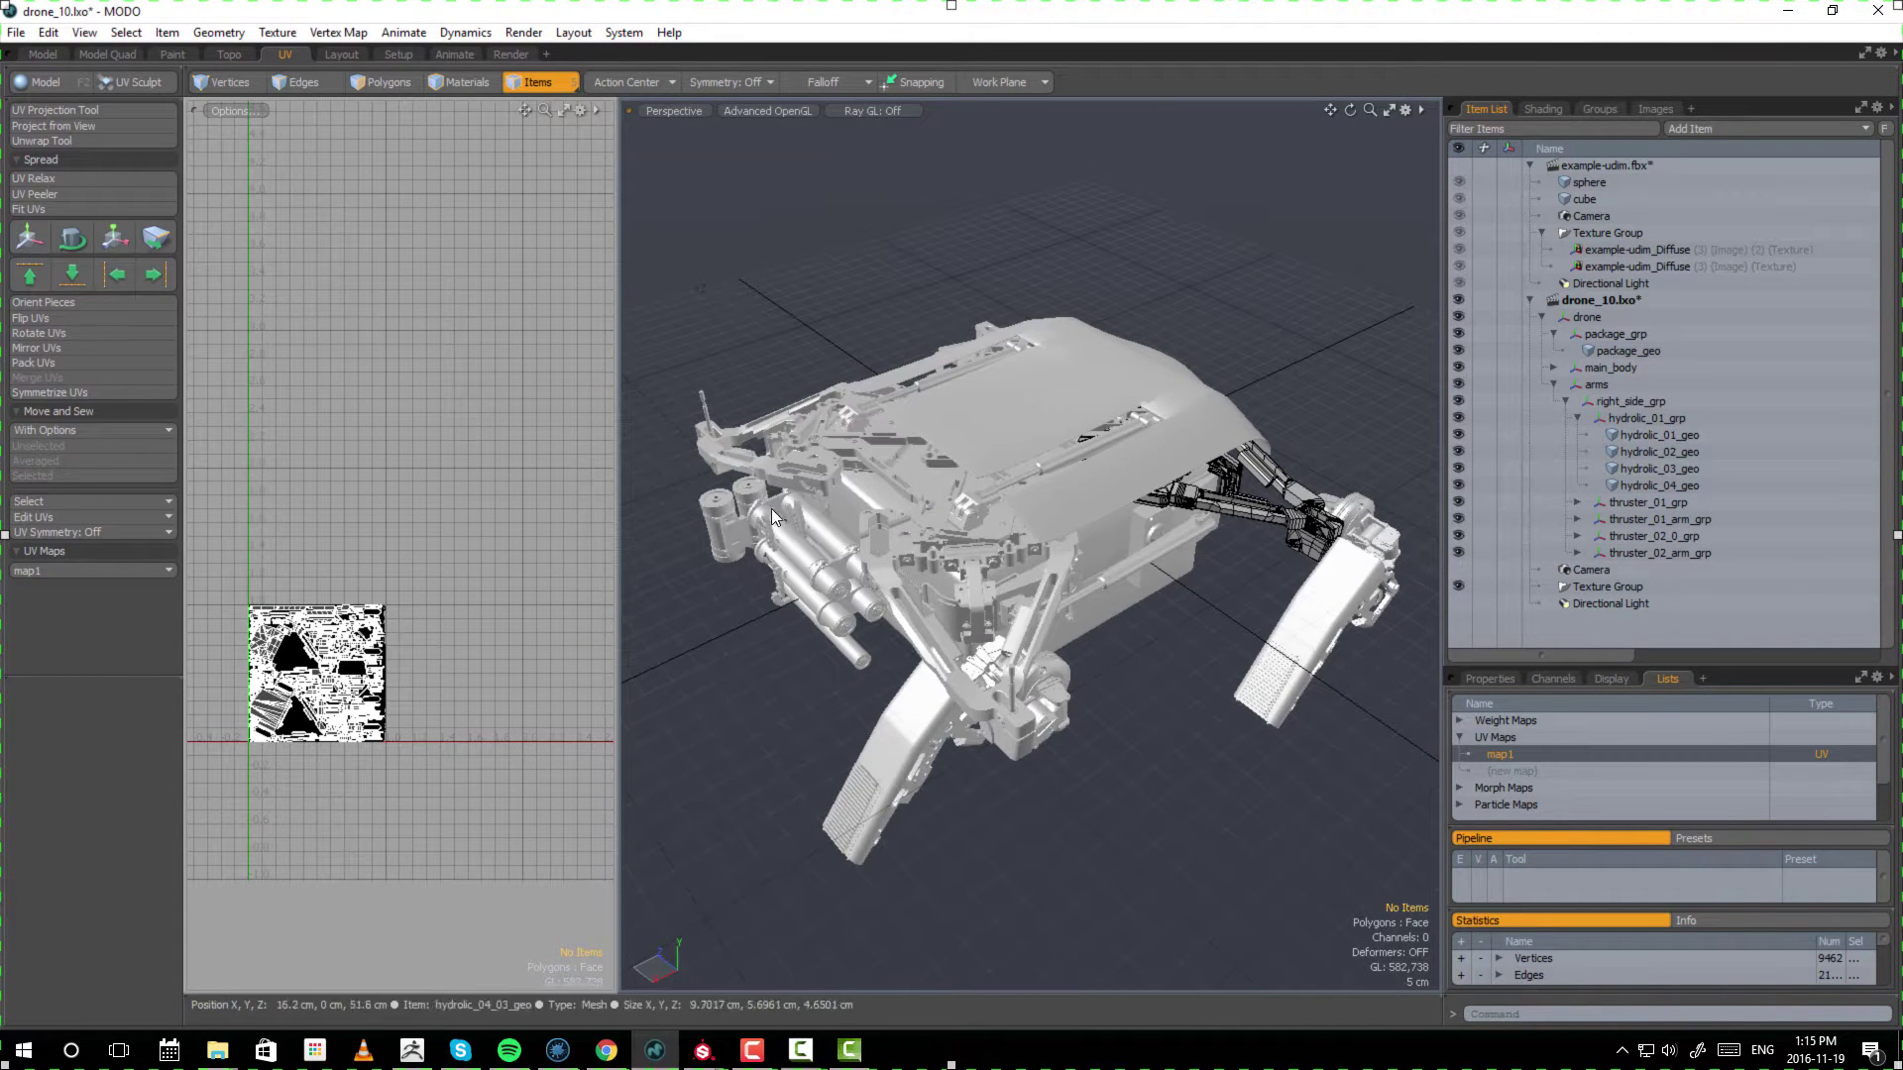
- Collapse the example-udim.fbx scene and select package_geo to examine its UV layout
alt+drag(813, 633, 1082, 525)
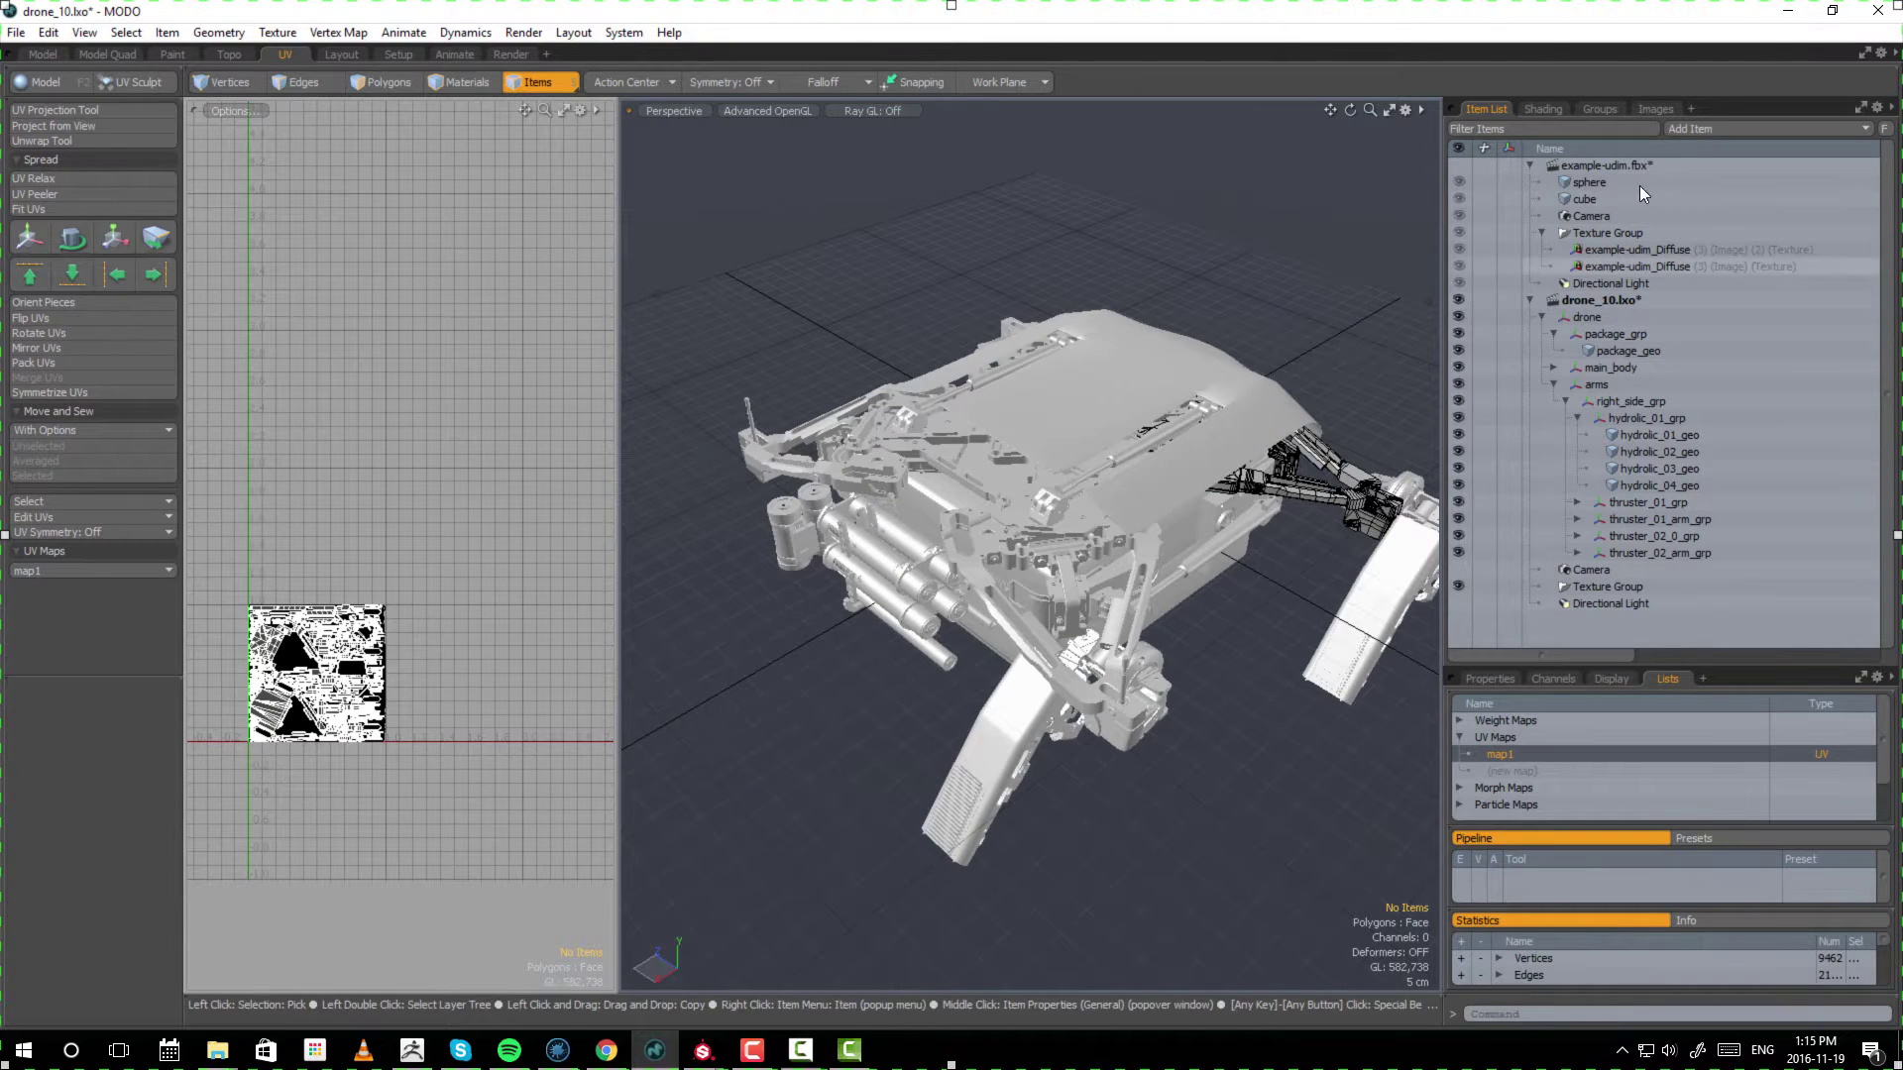
click(1531, 165)
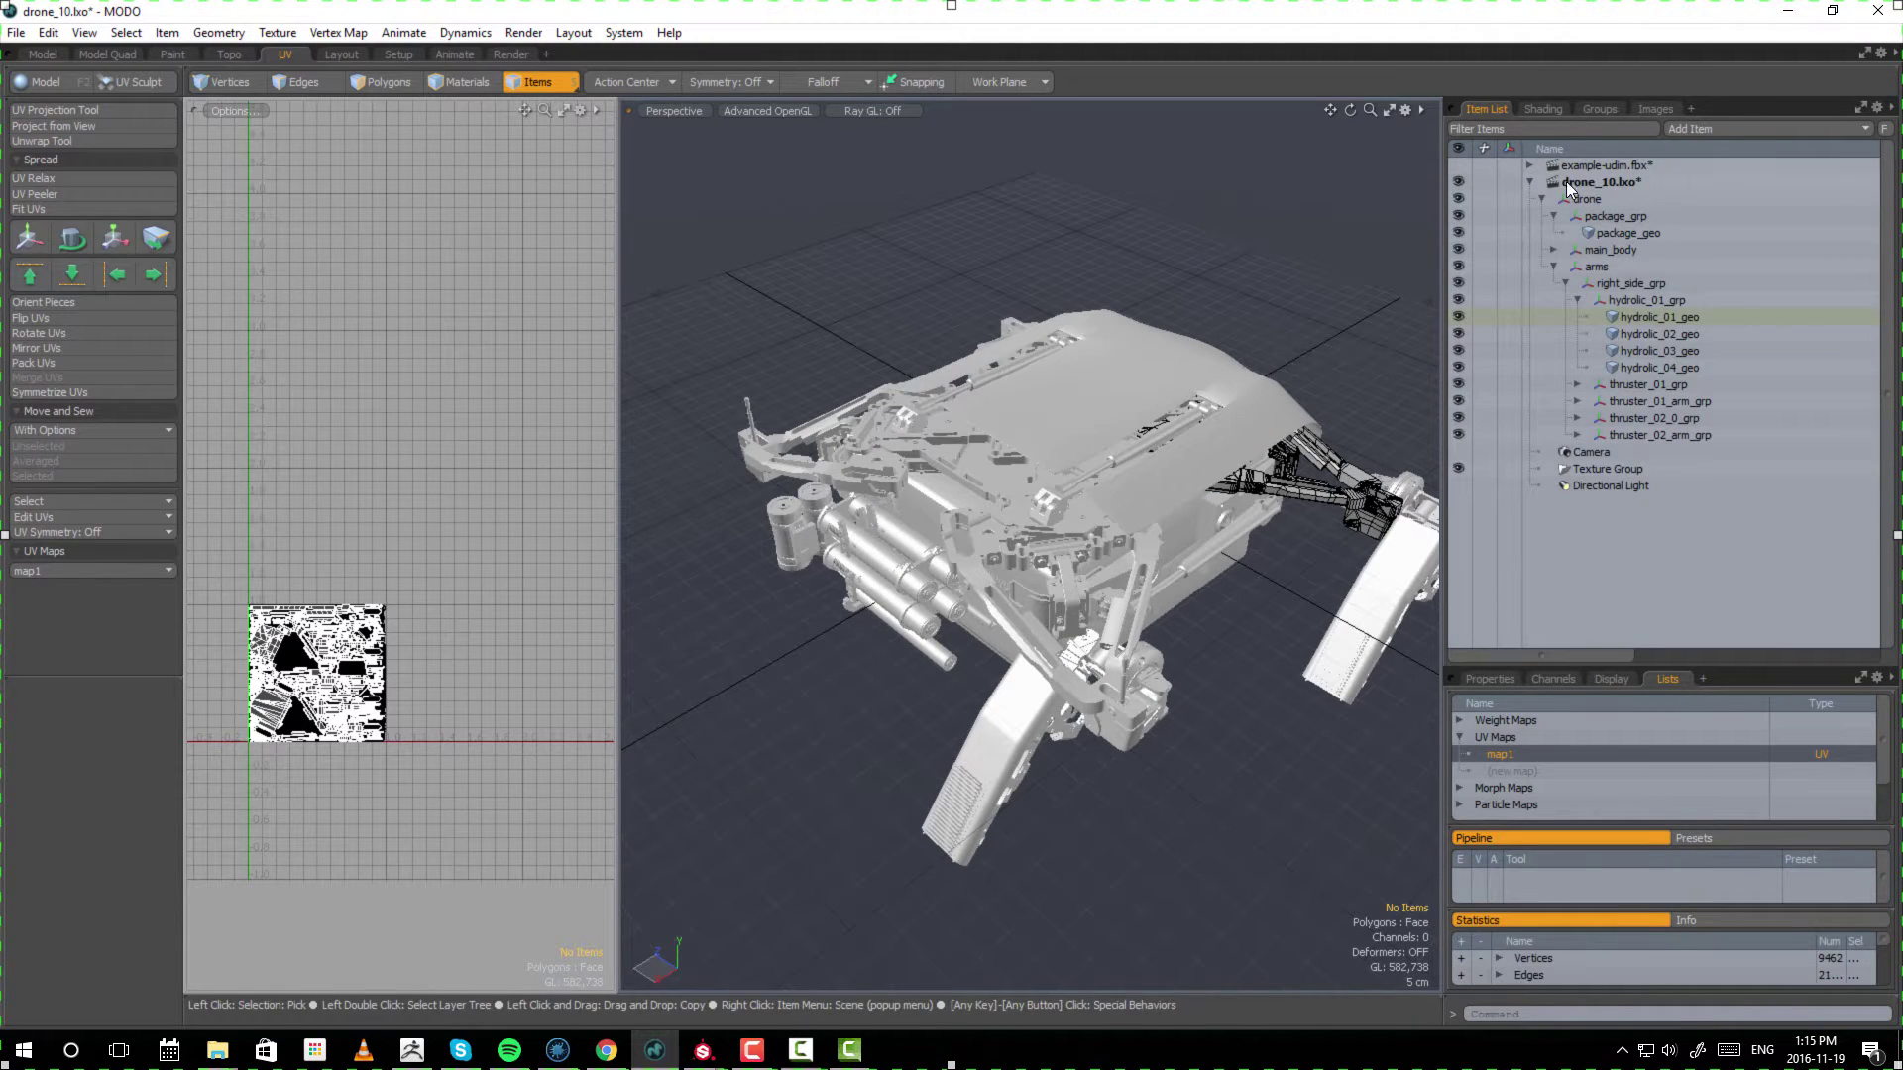
click(1613, 233)
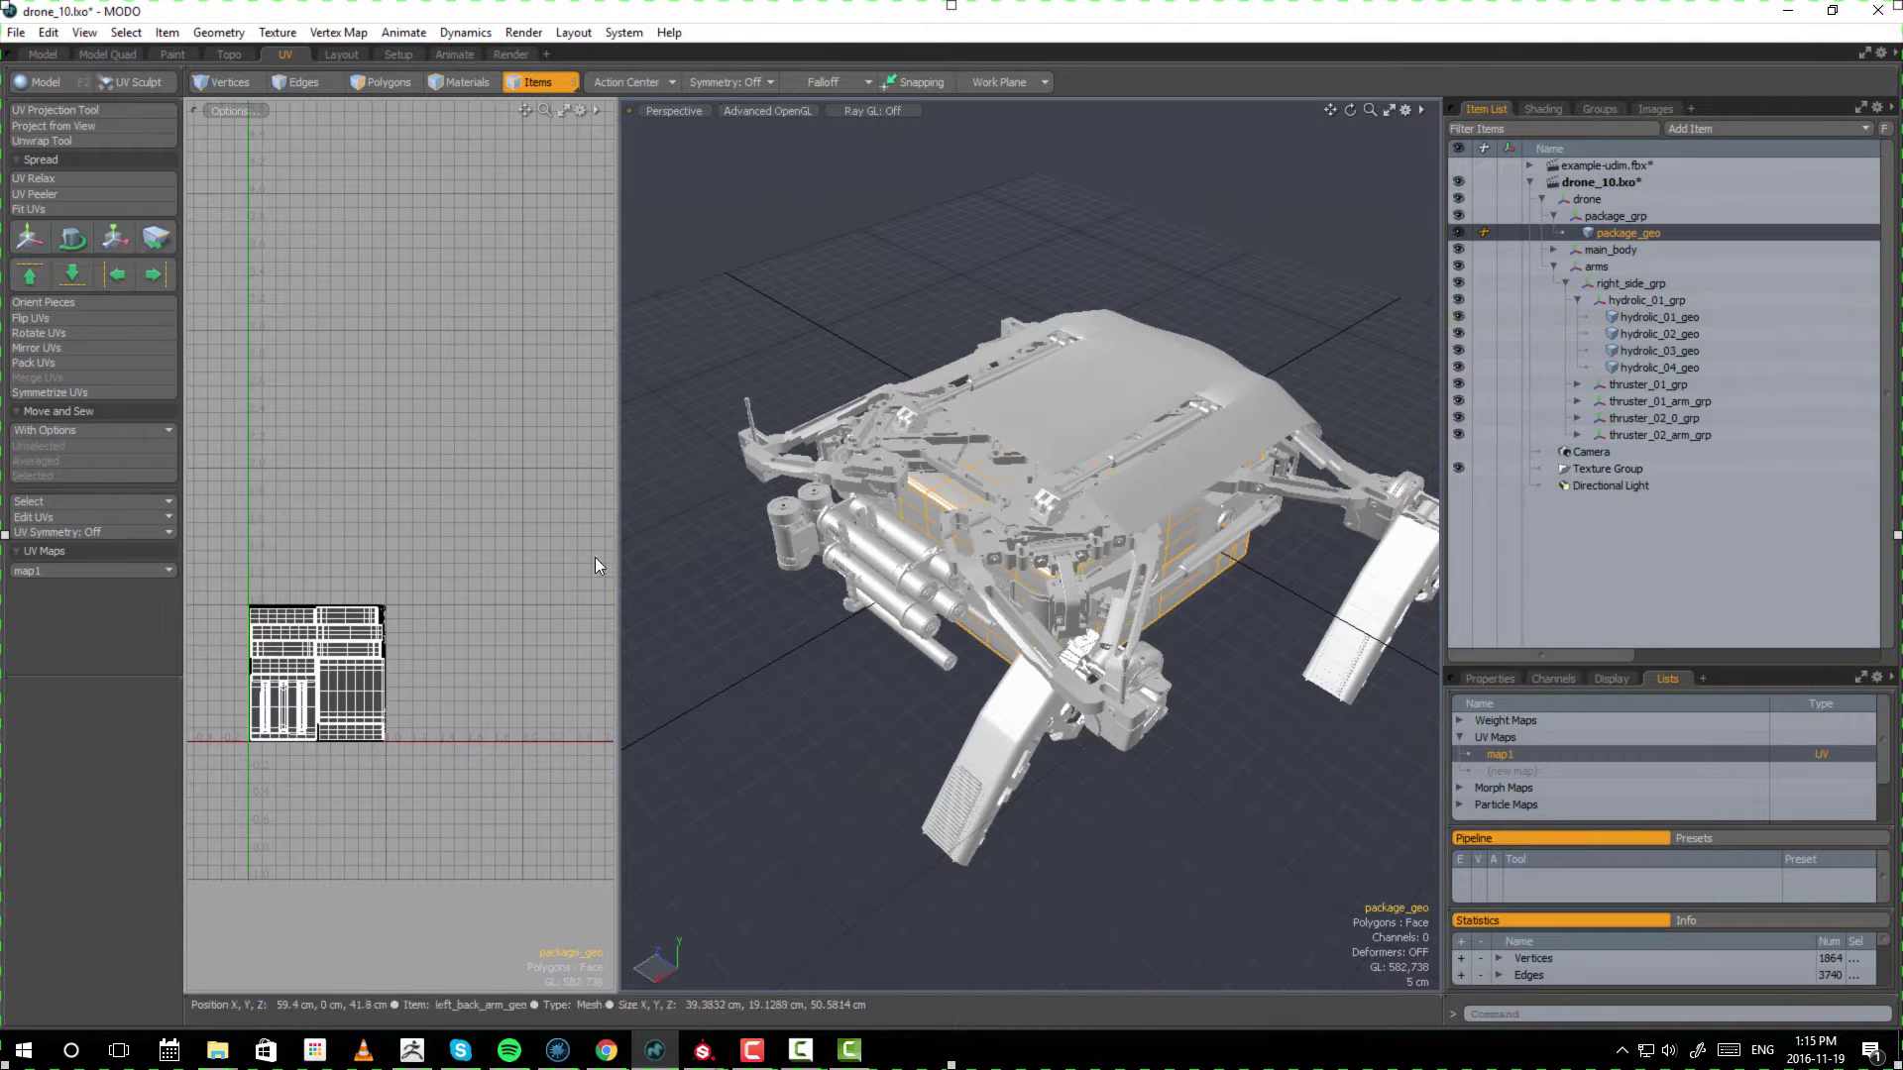
alt+drag(401, 667, 469, 639)
alt+right_drag(469, 639, 448, 510)
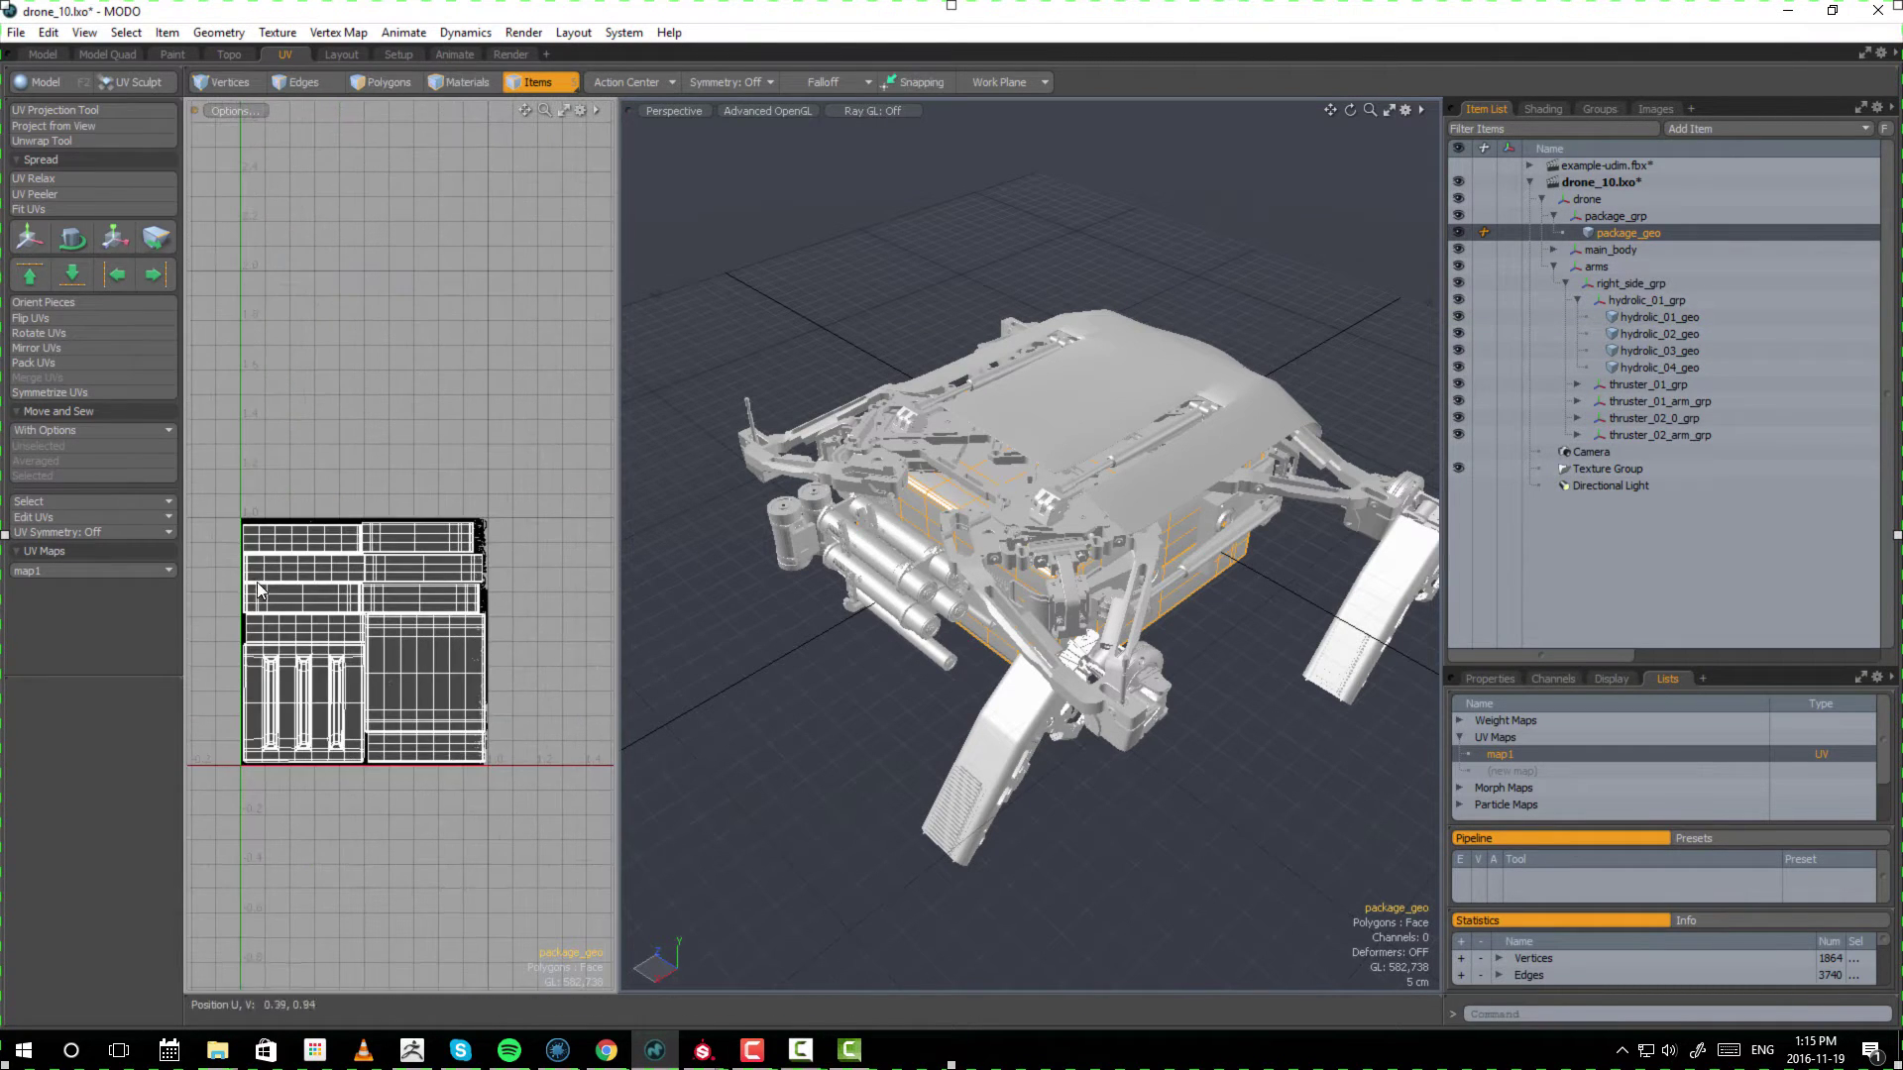
alt+right_drag(440, 649, 409, 569)
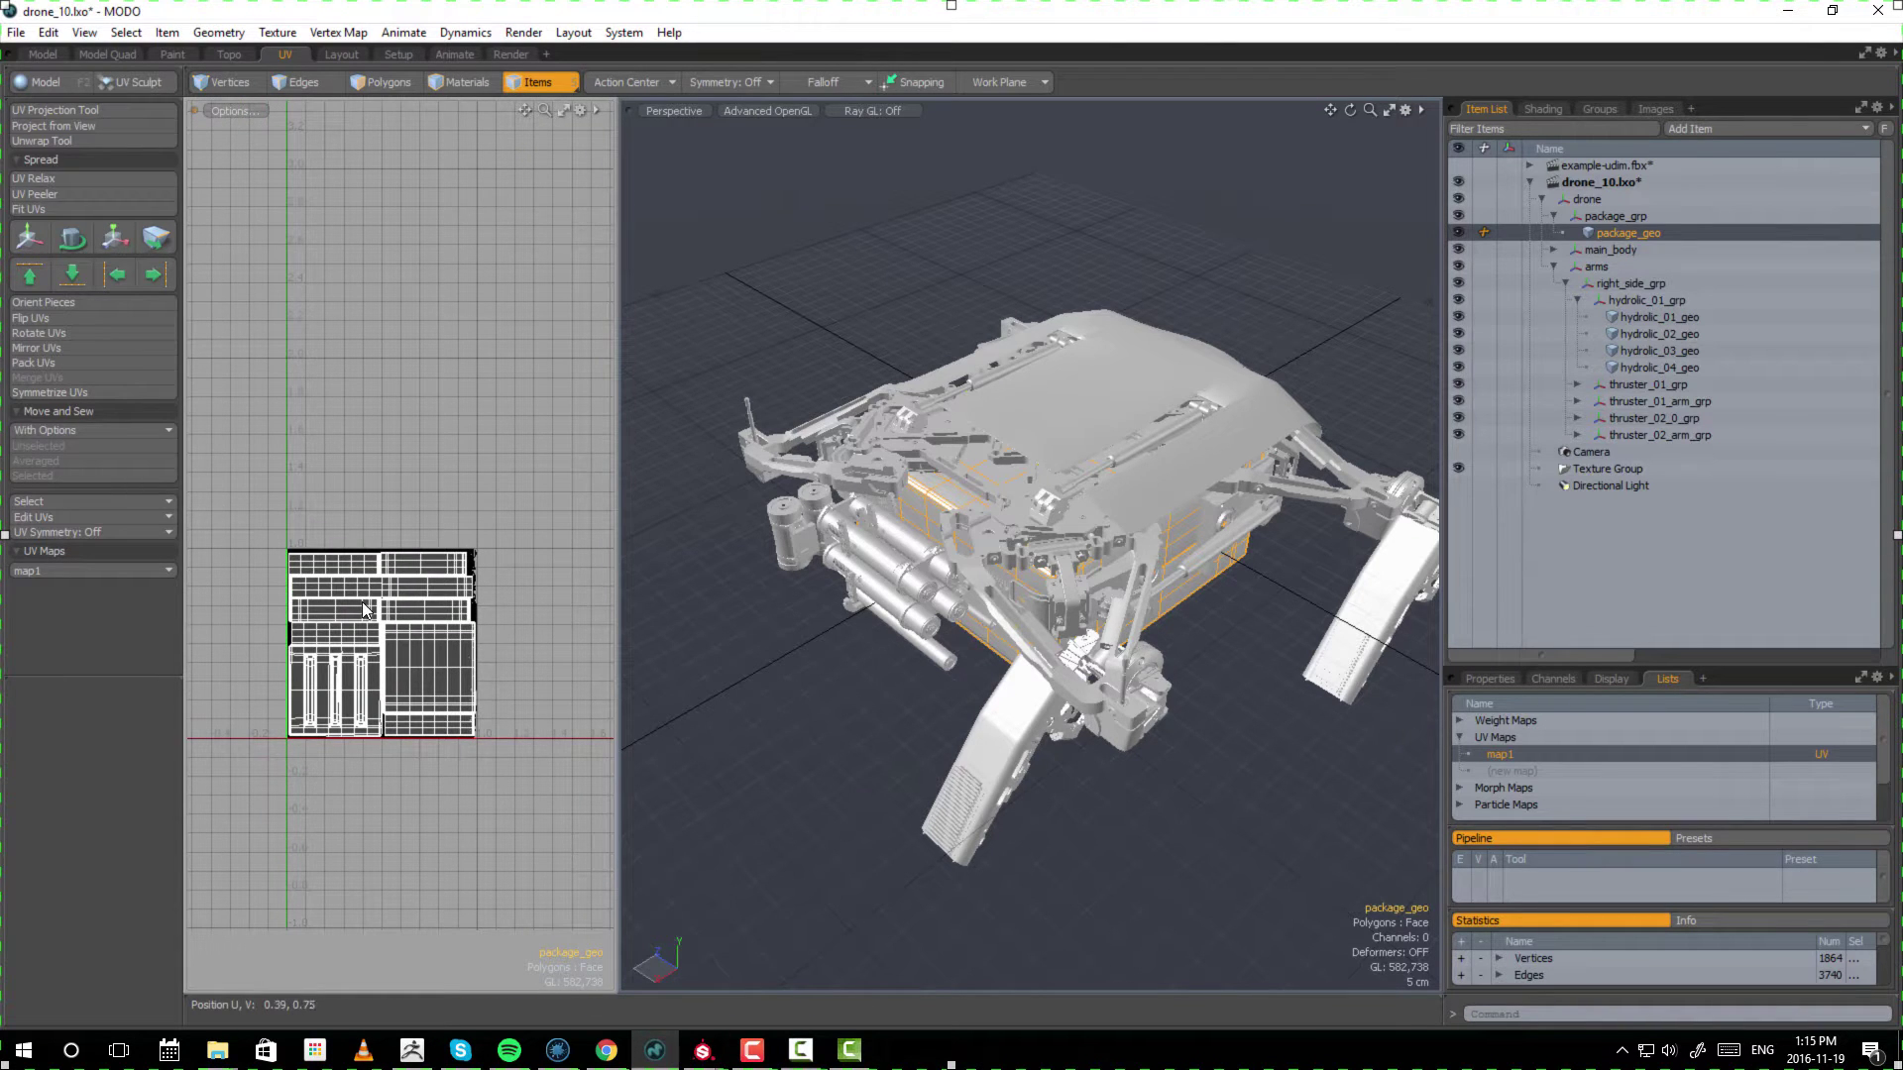
alt+drag(451, 644, 425, 623)
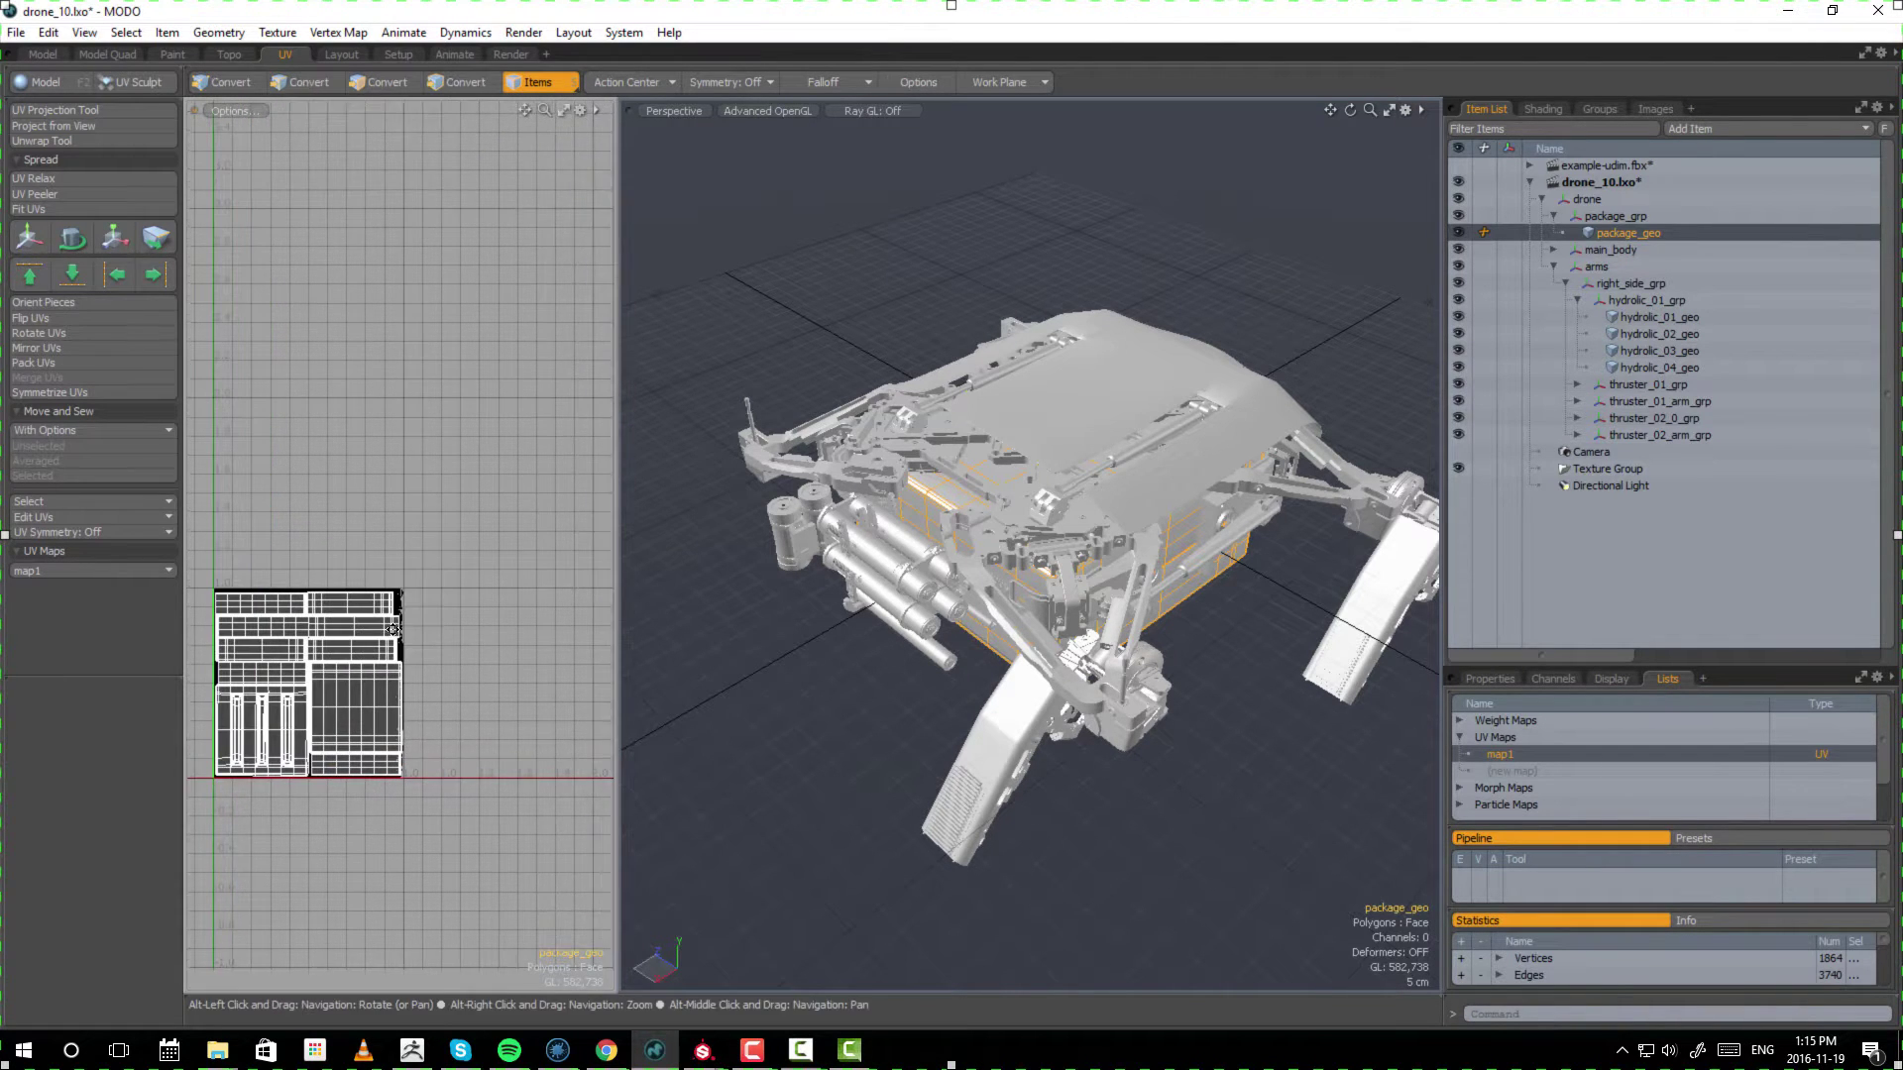
- Expand the main_body group and select its meshes from right_front_arm_geo through wing_geo
click(1554, 266)
click(1553, 250)
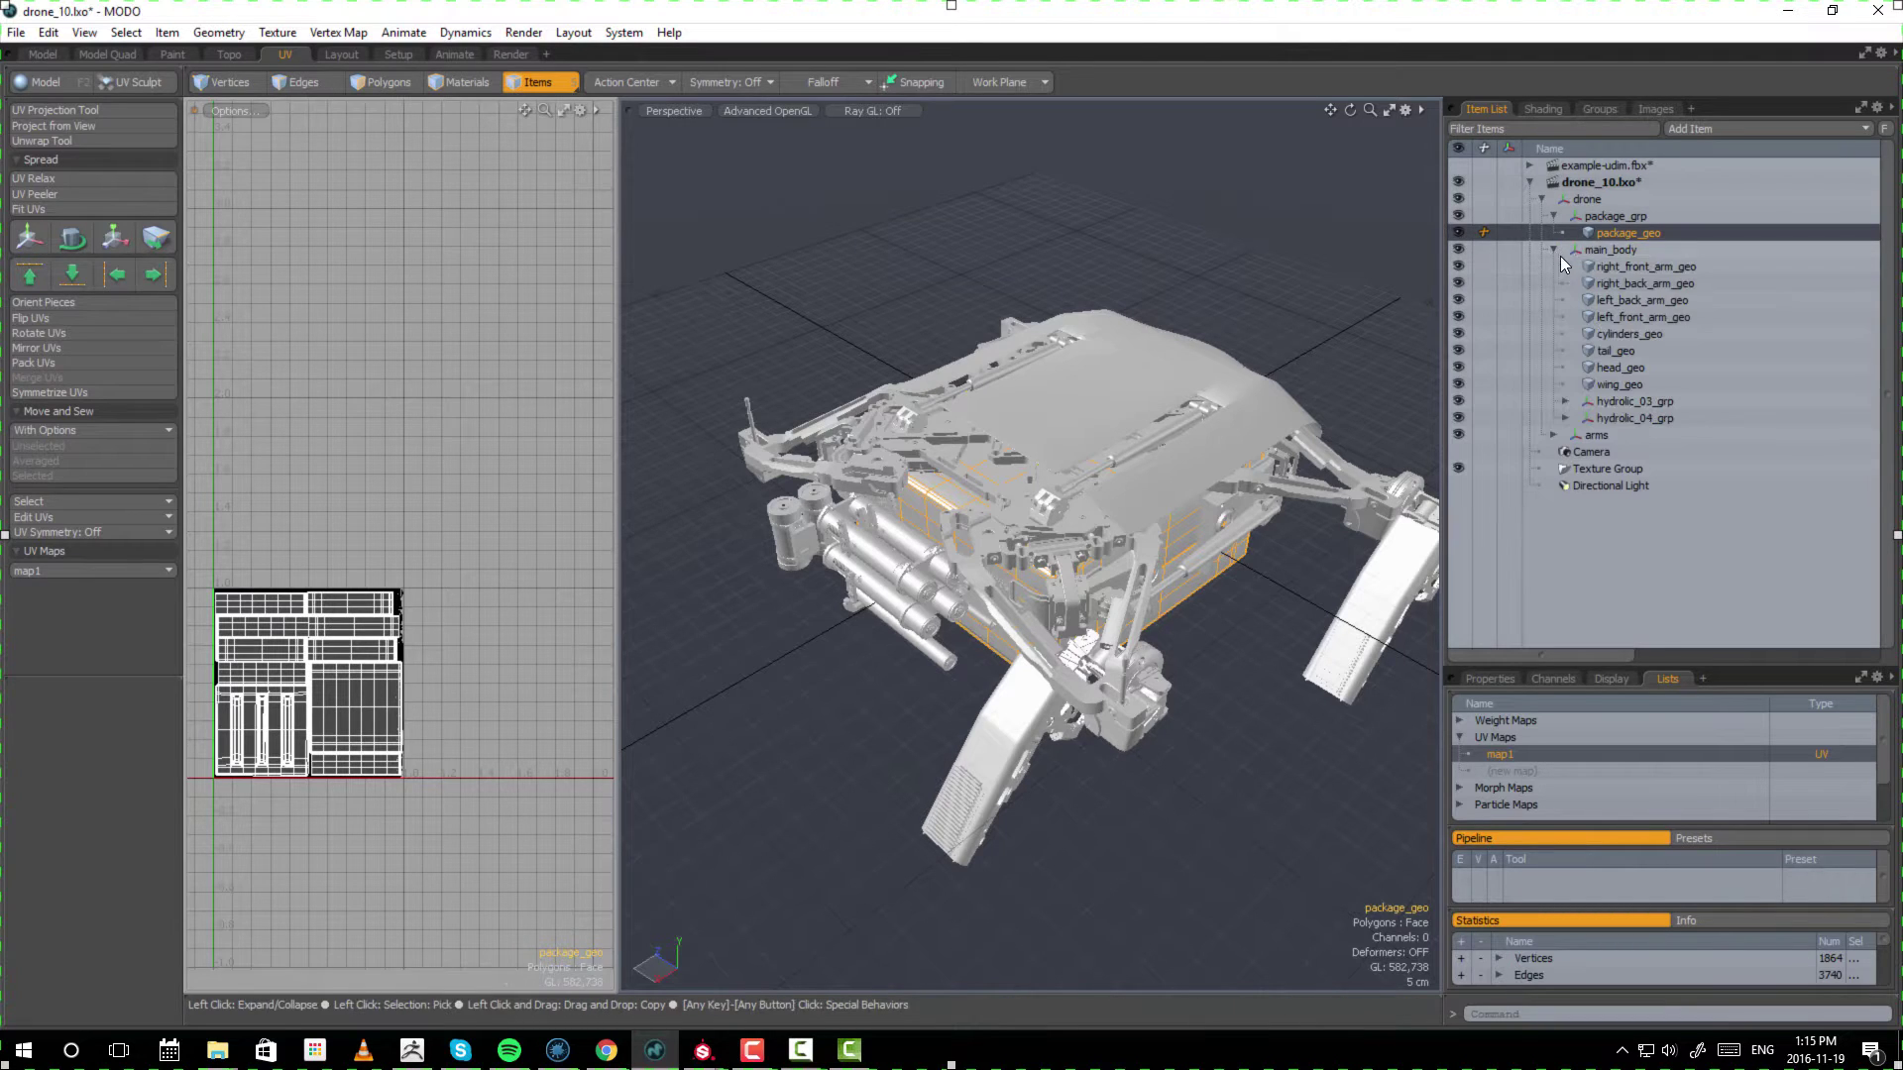
click(1633, 254)
click(1645, 267)
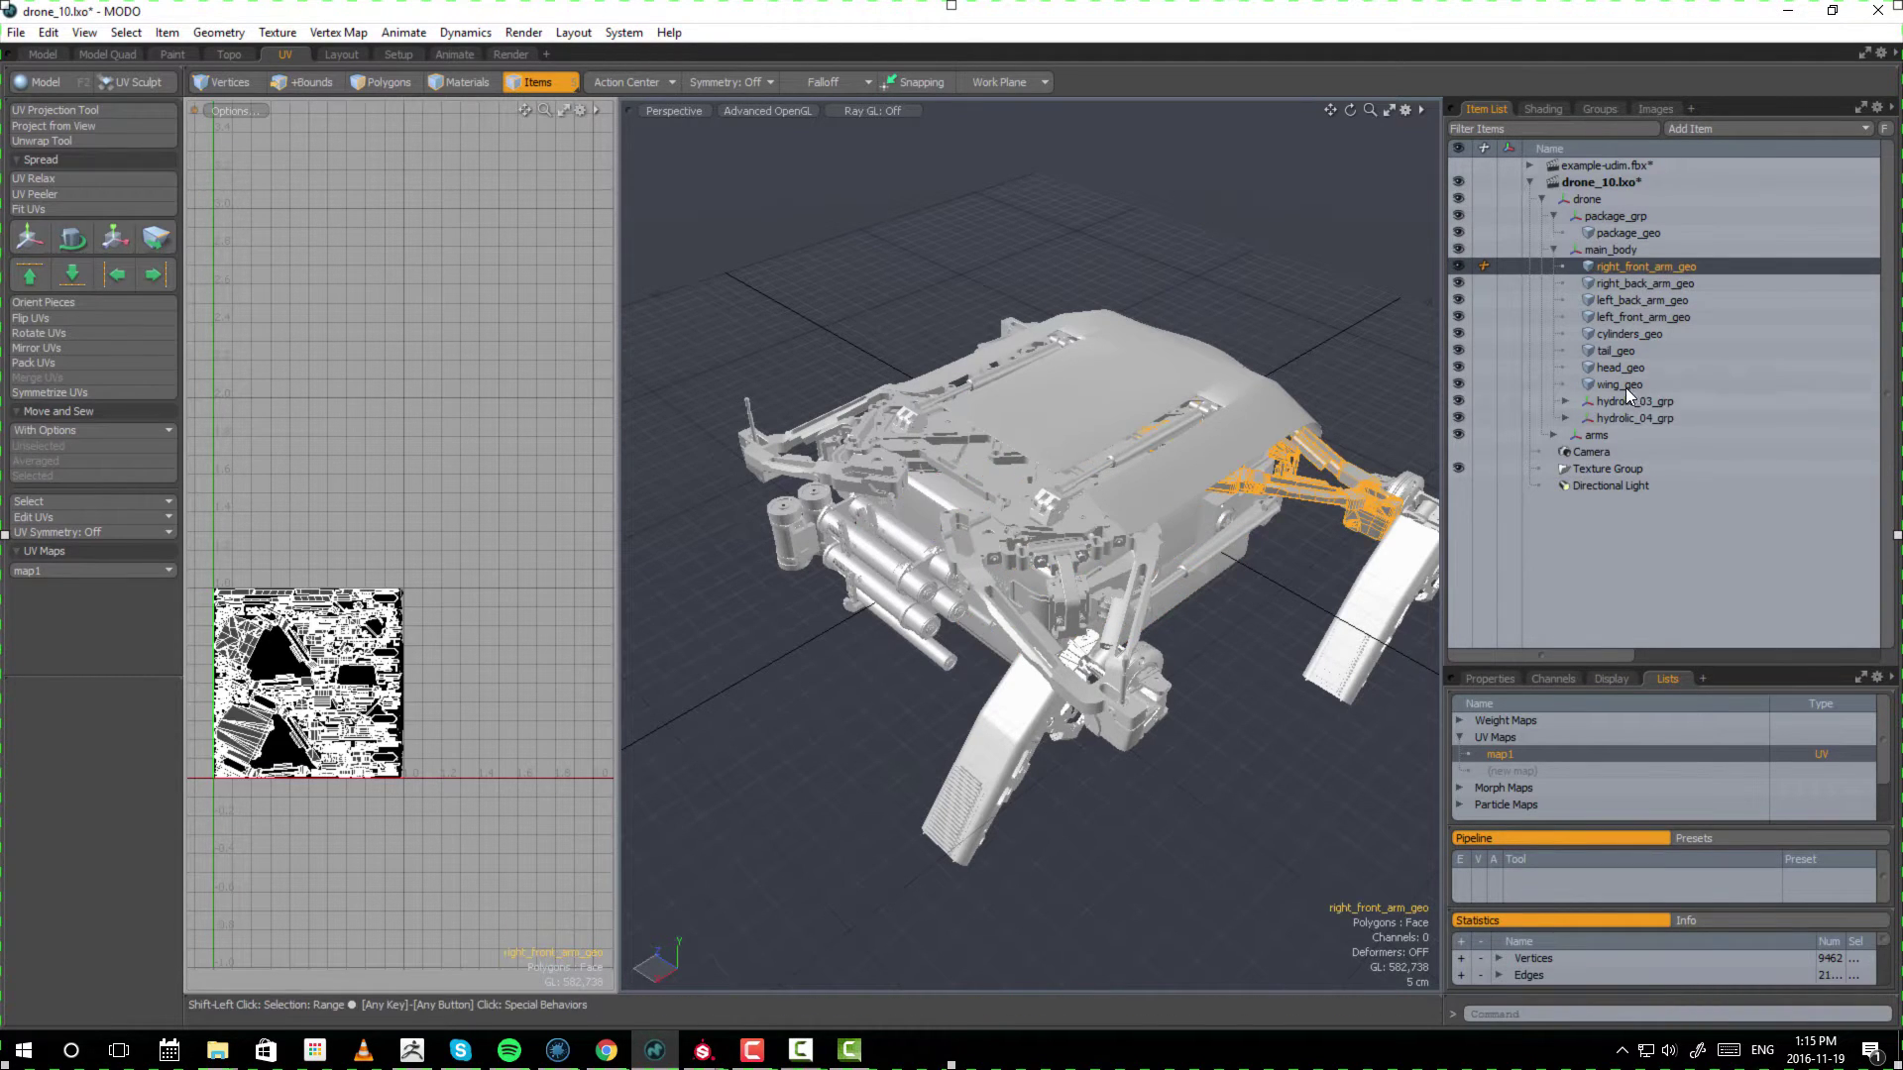
shift+click(1625, 384)
mouse_move(1151, 516)
alt+mouse_down()
mouse_move(922, 505)
mouse_move(1110, 386)
mouse_move(1140, 501)
mouse_move(1120, 495)
alt+mouse_up()
scroll(436, 616, down, 12)
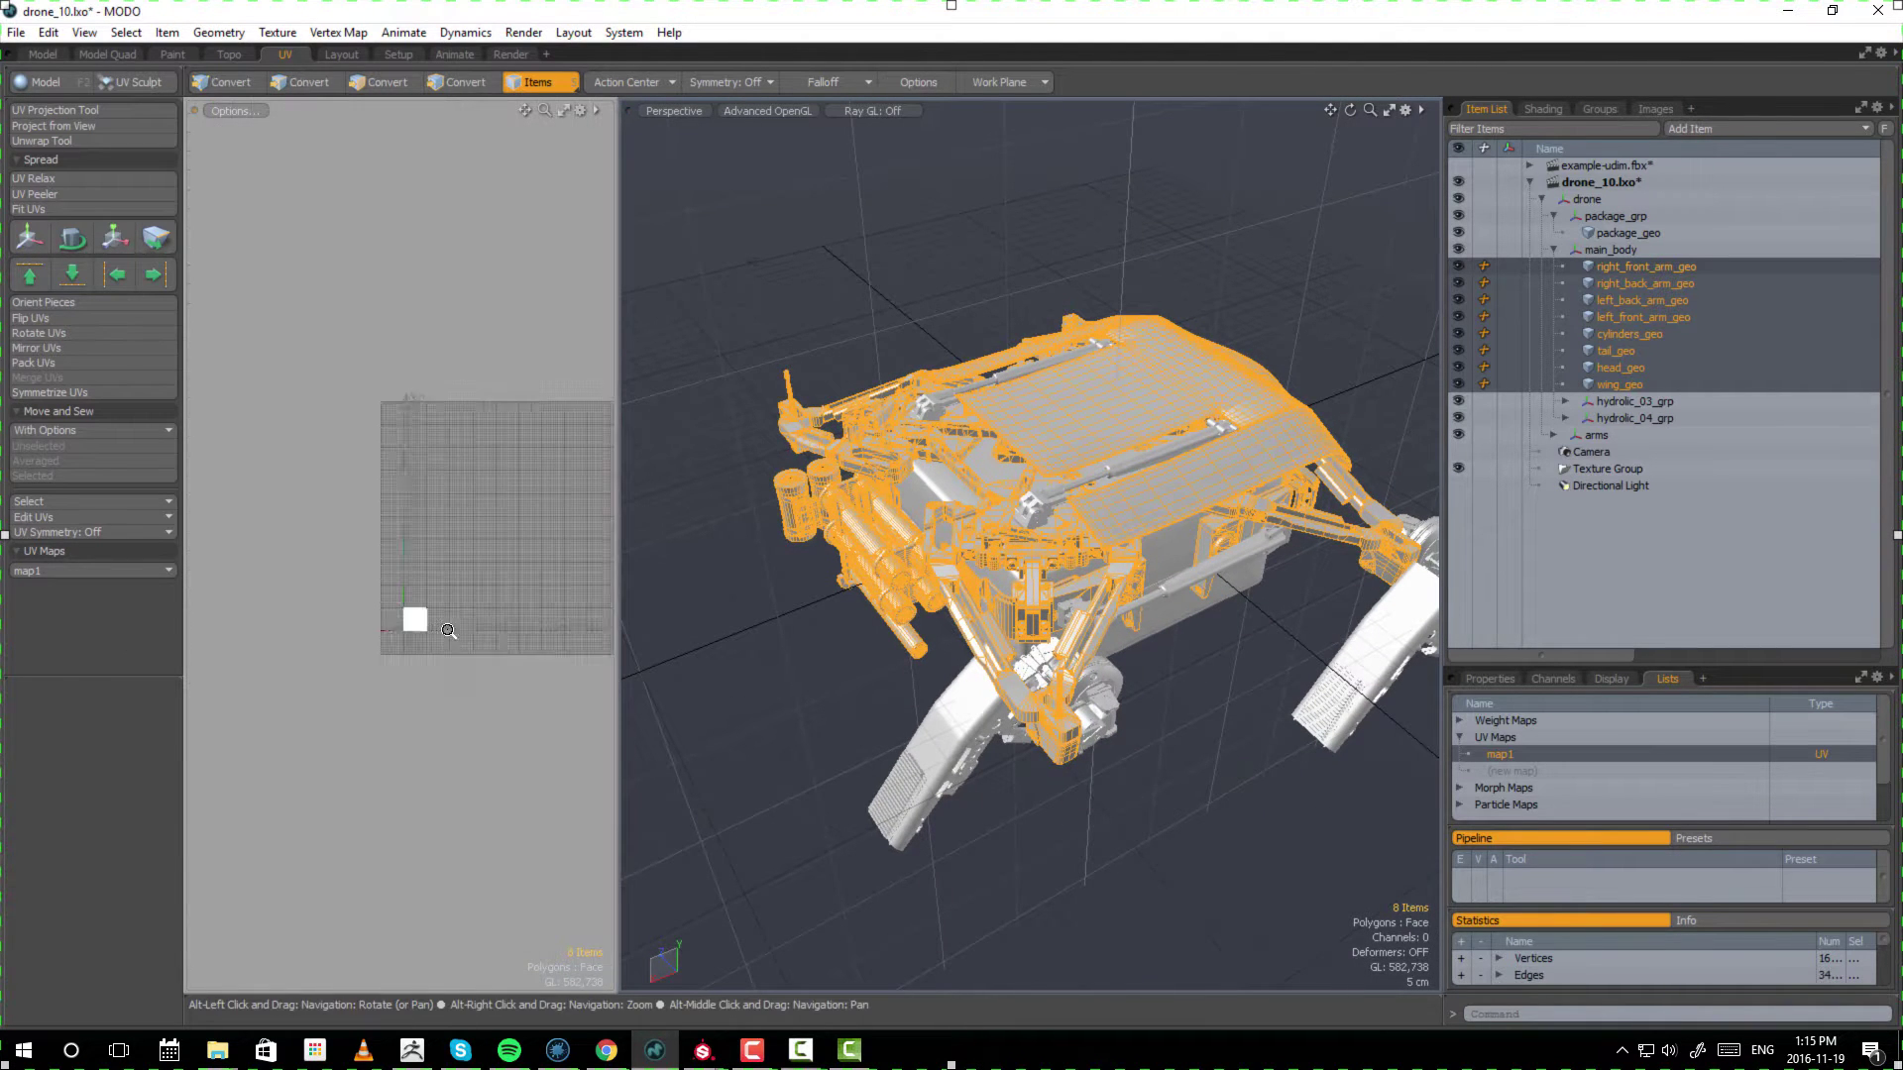
- Examine the extent of the UV grid around the tile holding the selected main-body UVs
alt+drag(438, 622, 349, 642)
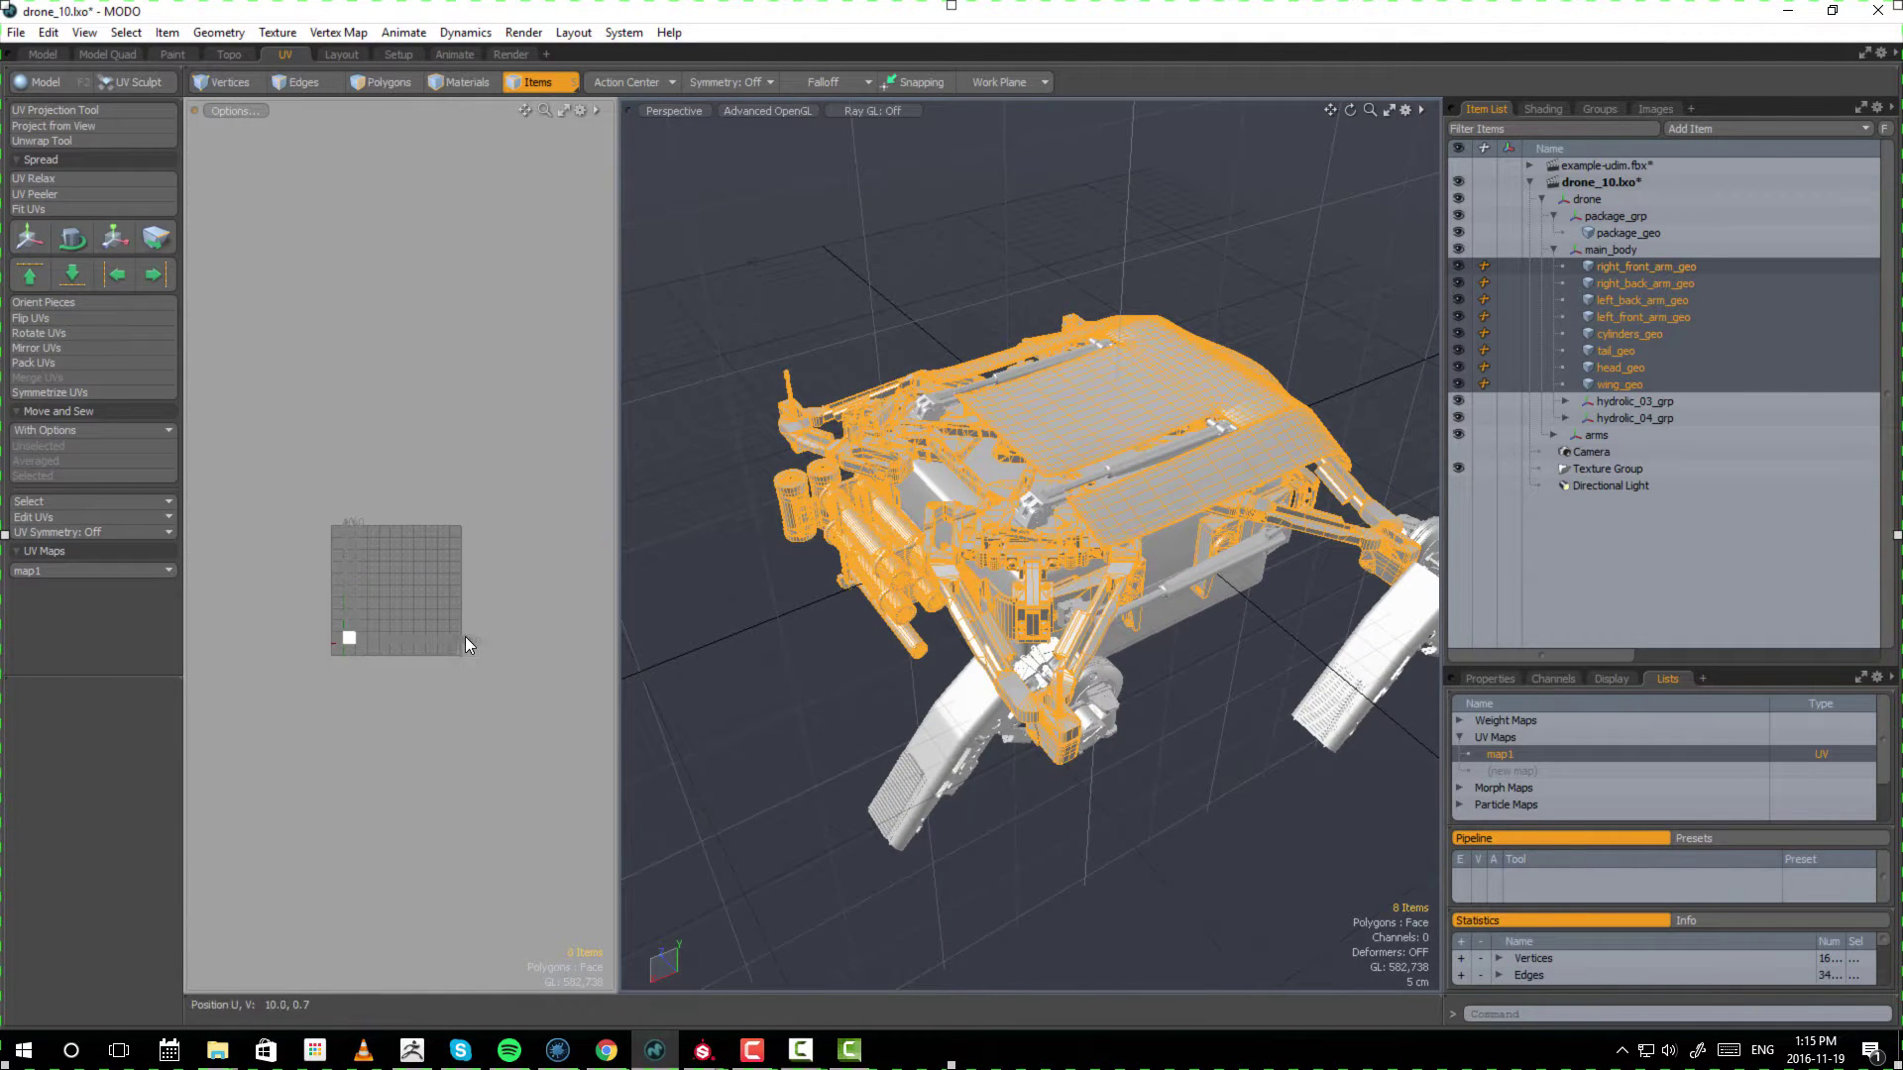
scroll(304, 652, up, 4)
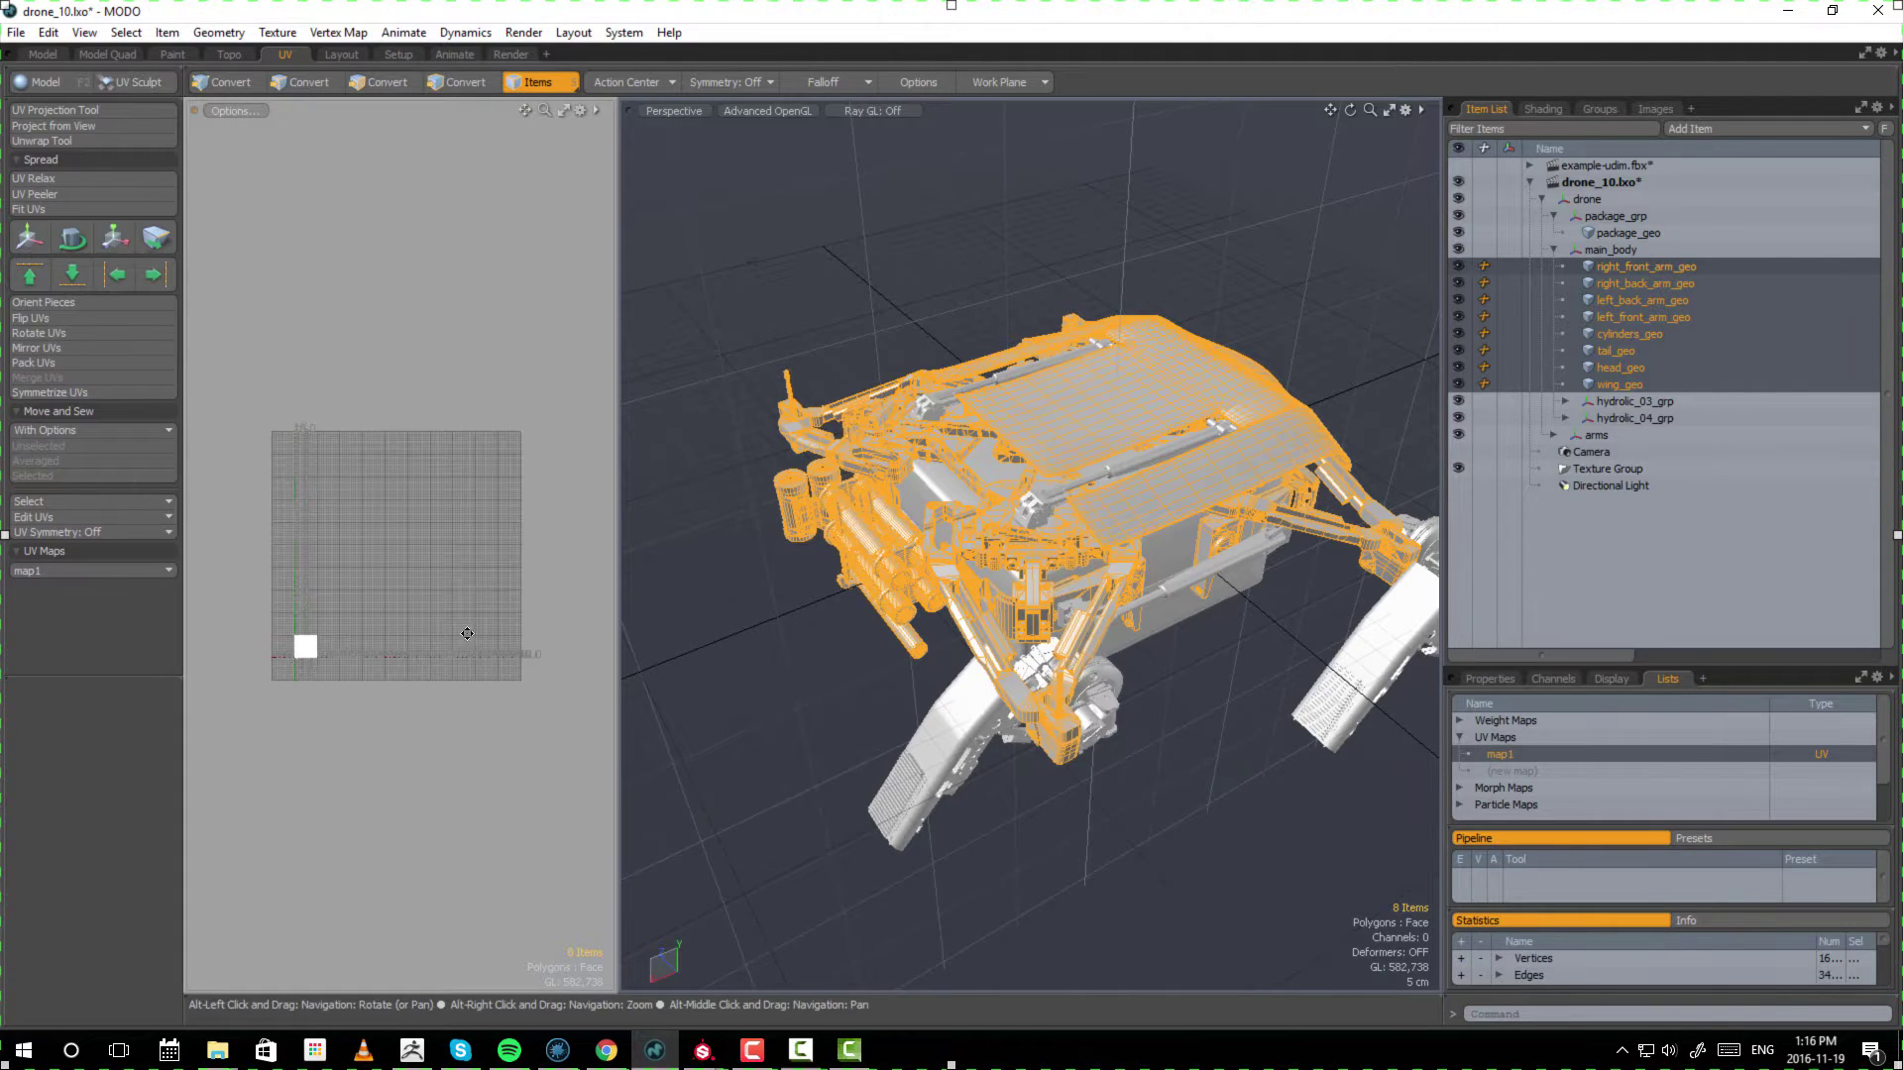
scroll(428, 634, down, 2)
scroll(428, 634, up, 1)
alt+drag(404, 654, 314, 664)
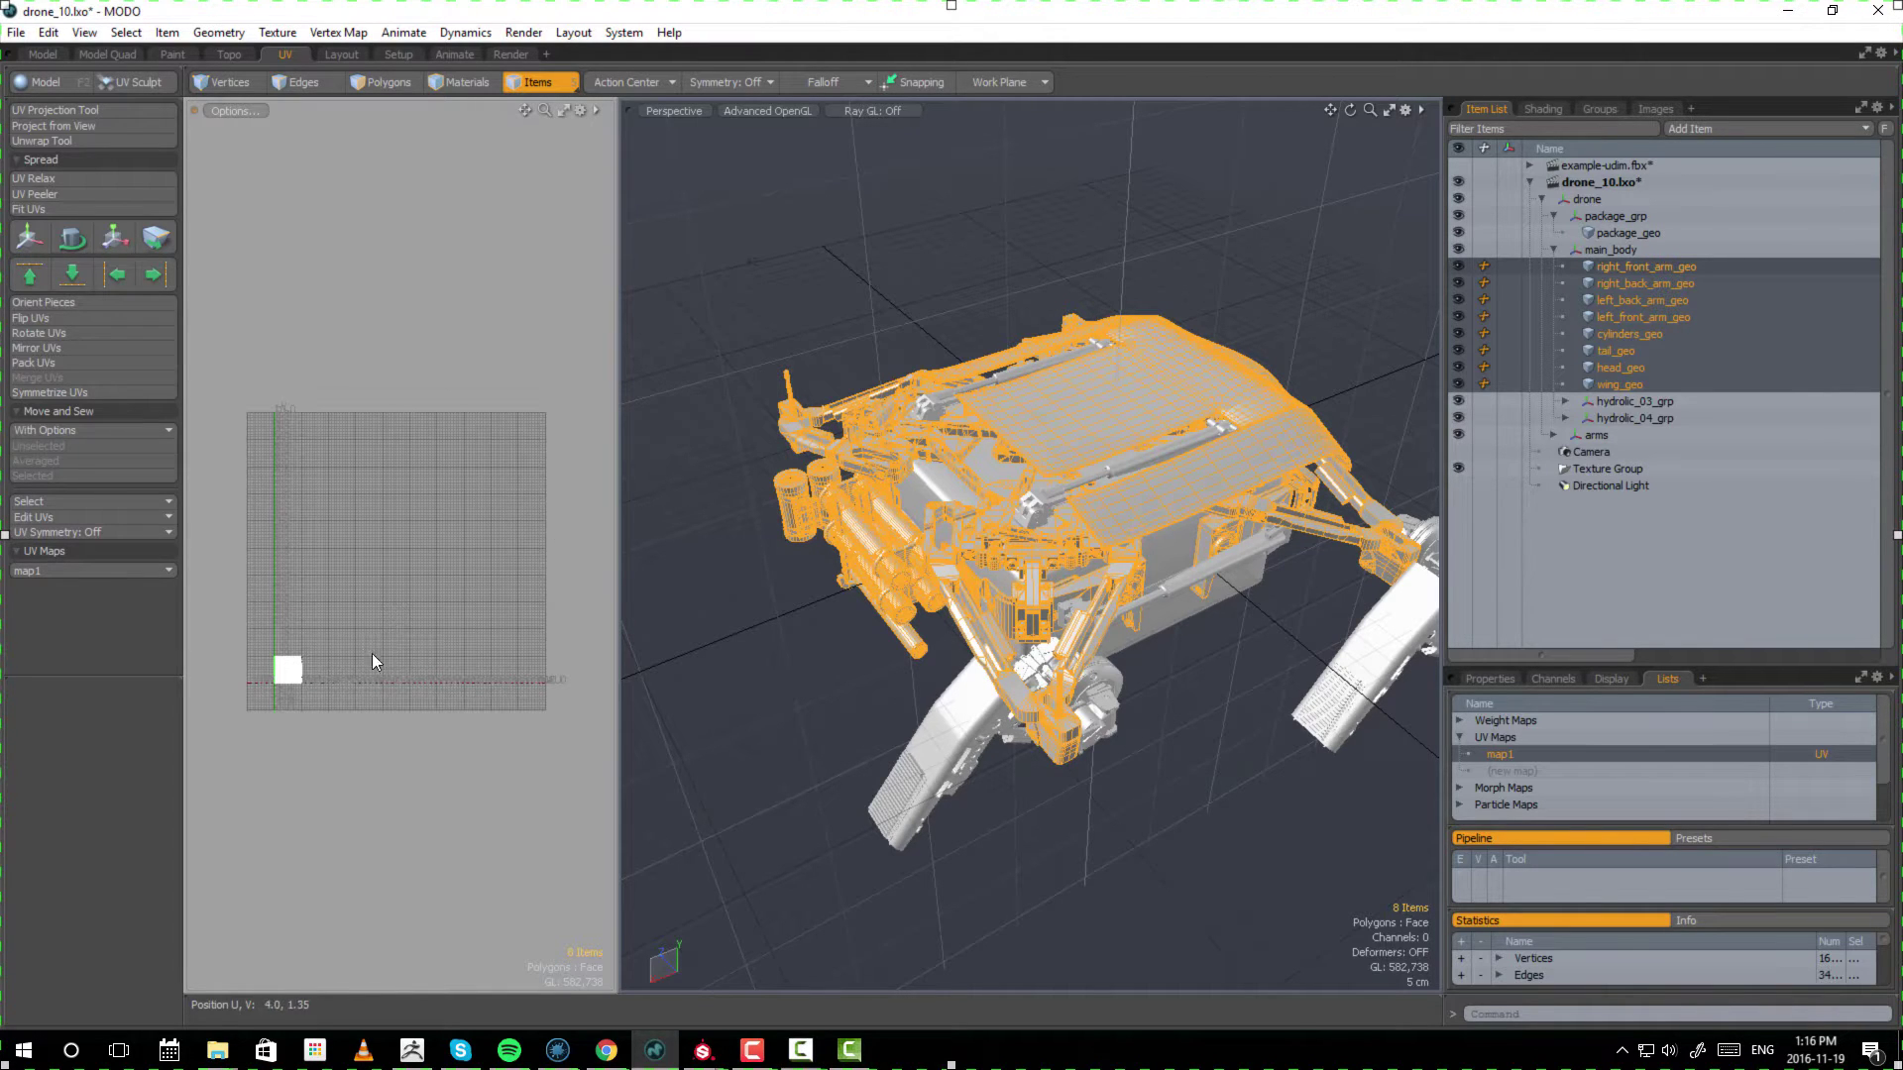
alt+drag(363, 656, 445, 605)
alt+right_drag(446, 606, 517, 569)
alt+drag(517, 568, 437, 611)
alt+right_drag(437, 612, 283, 602)
alt+drag(490, 580, 425, 677)
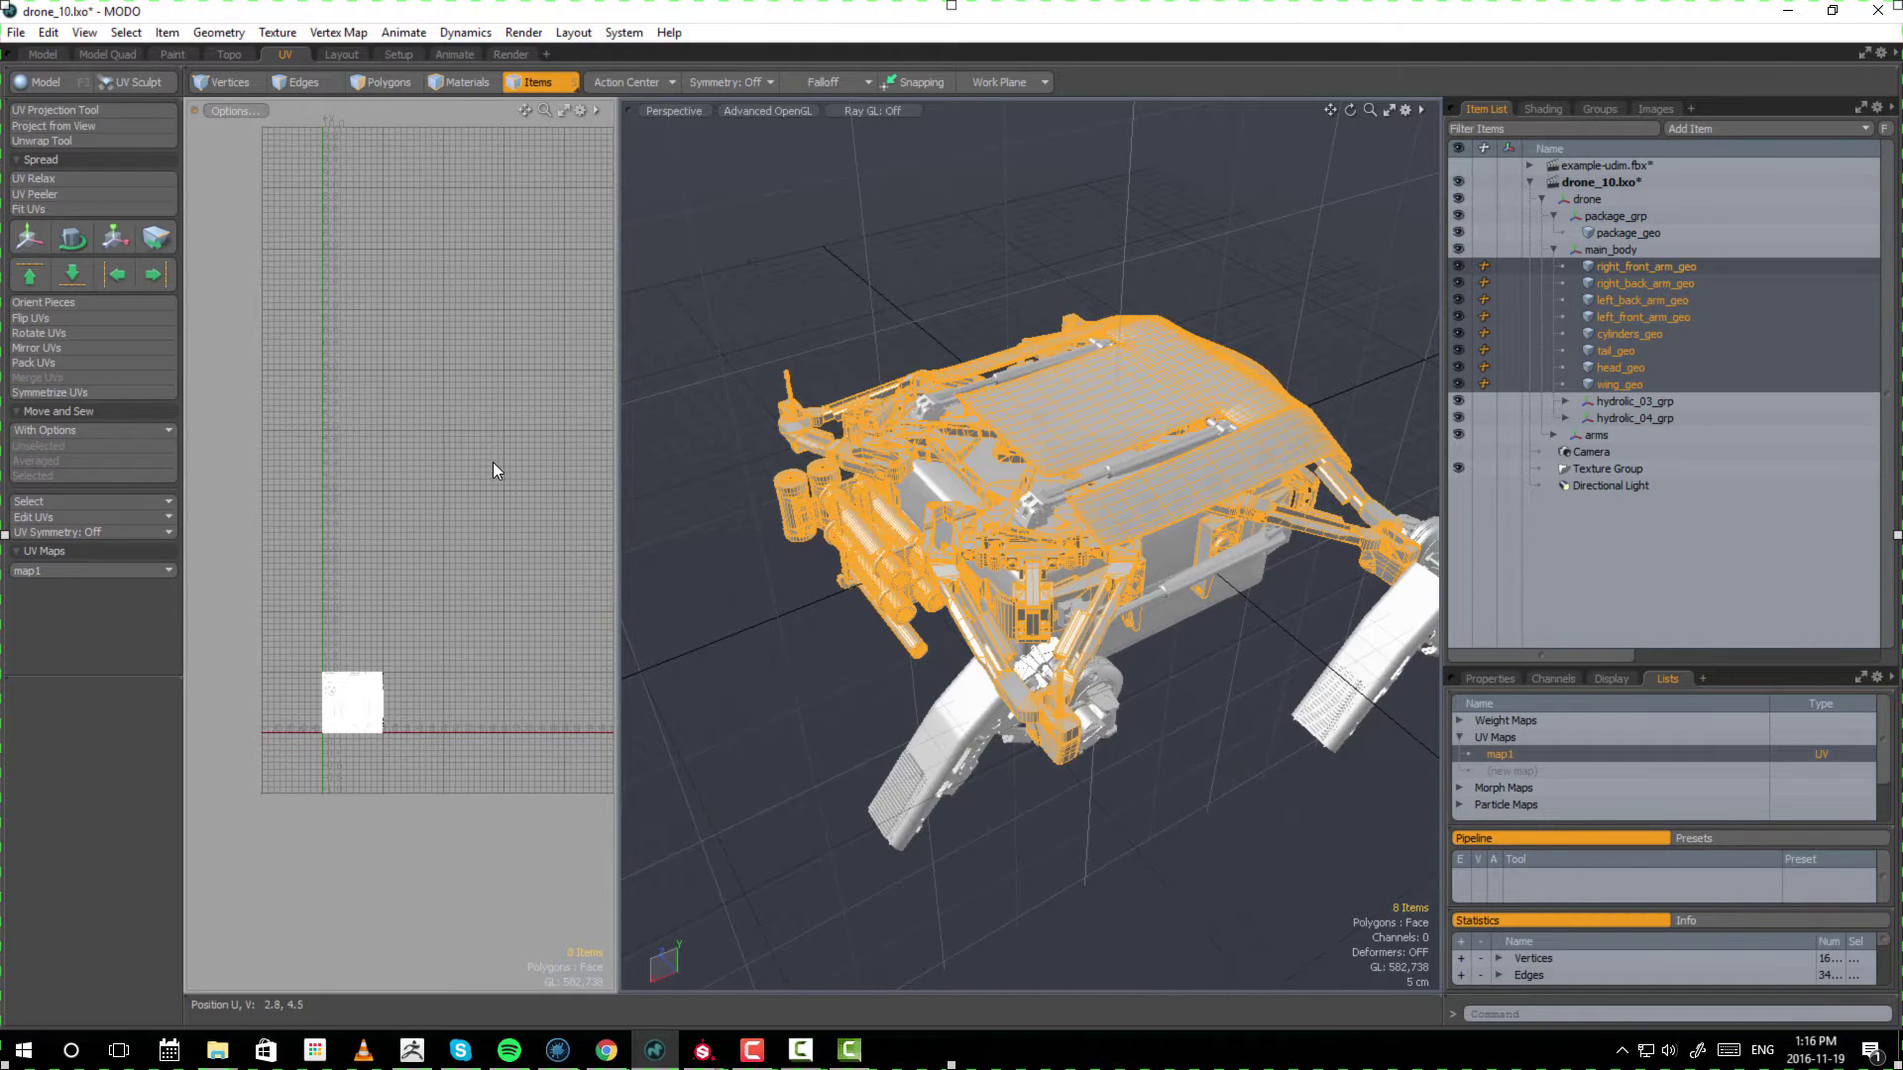
- Set the UV view's U High Span and V High Span to 1
click(244, 107)
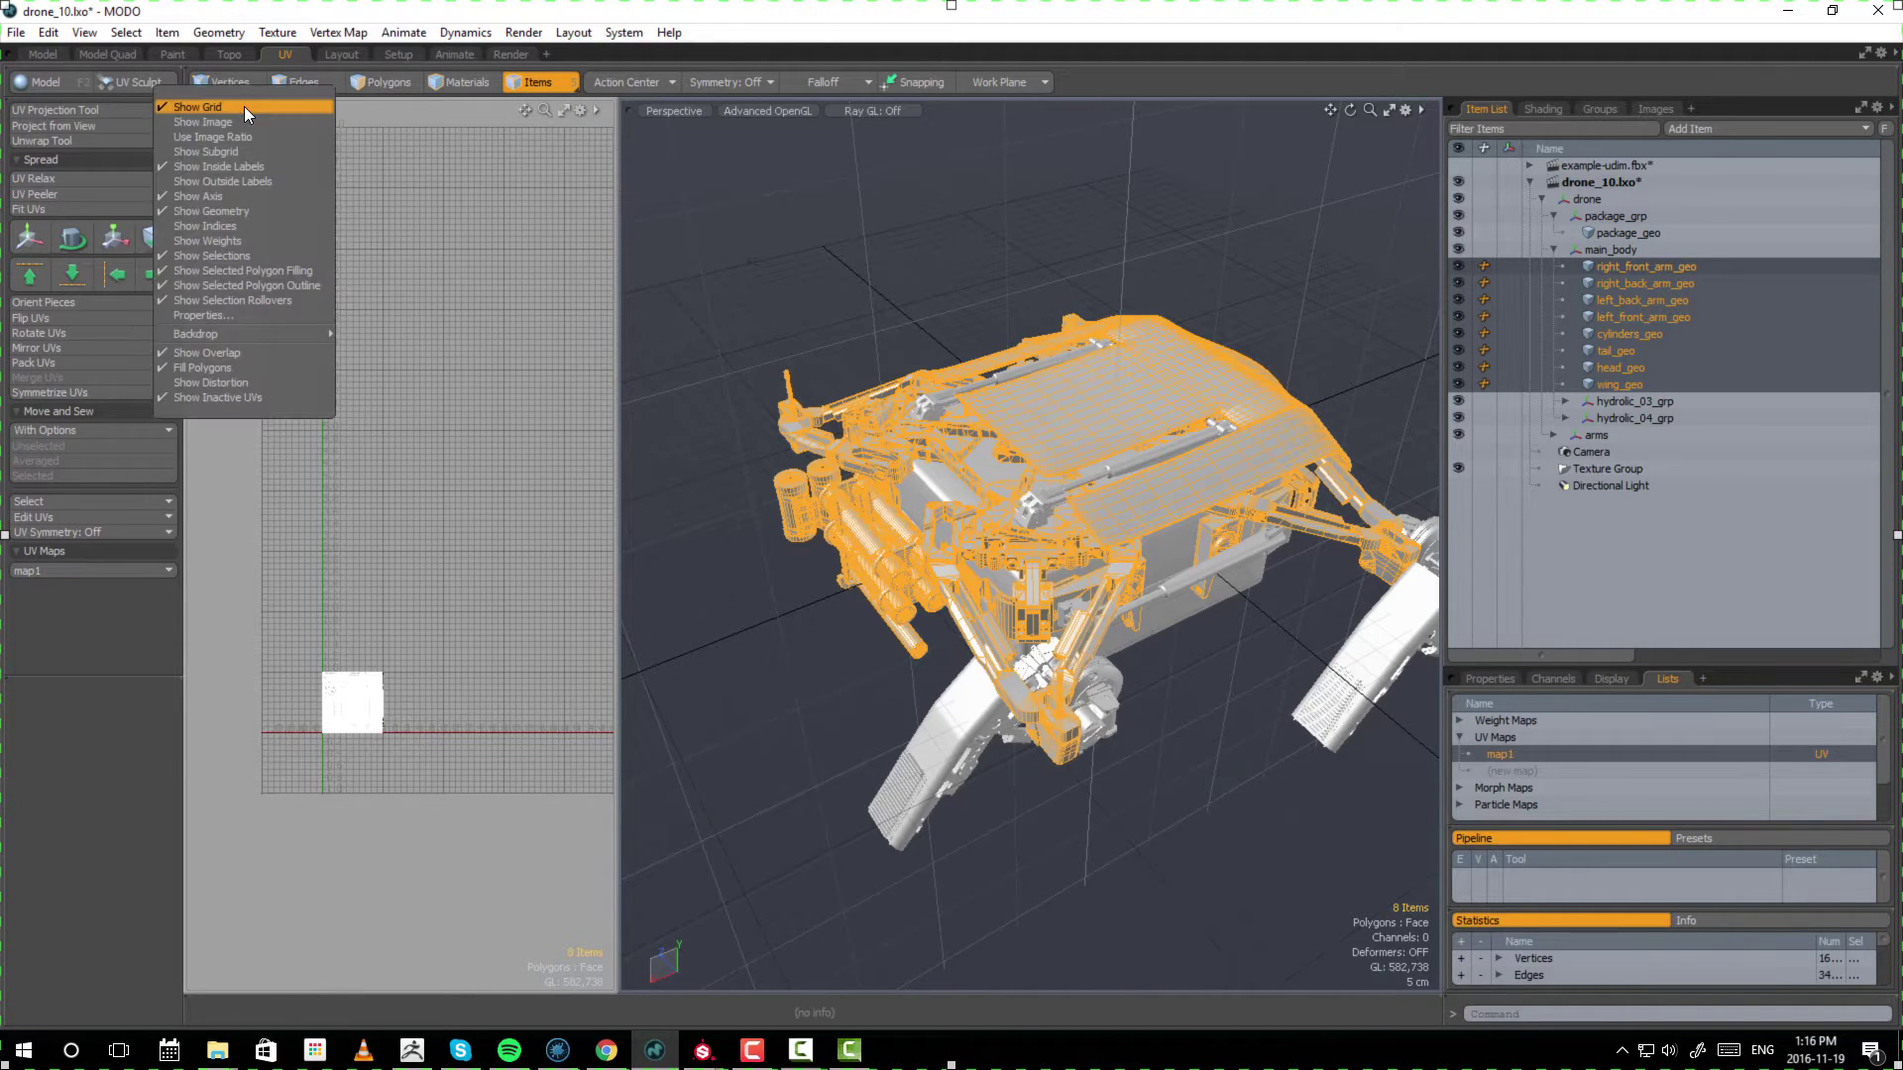
click(319, 3)
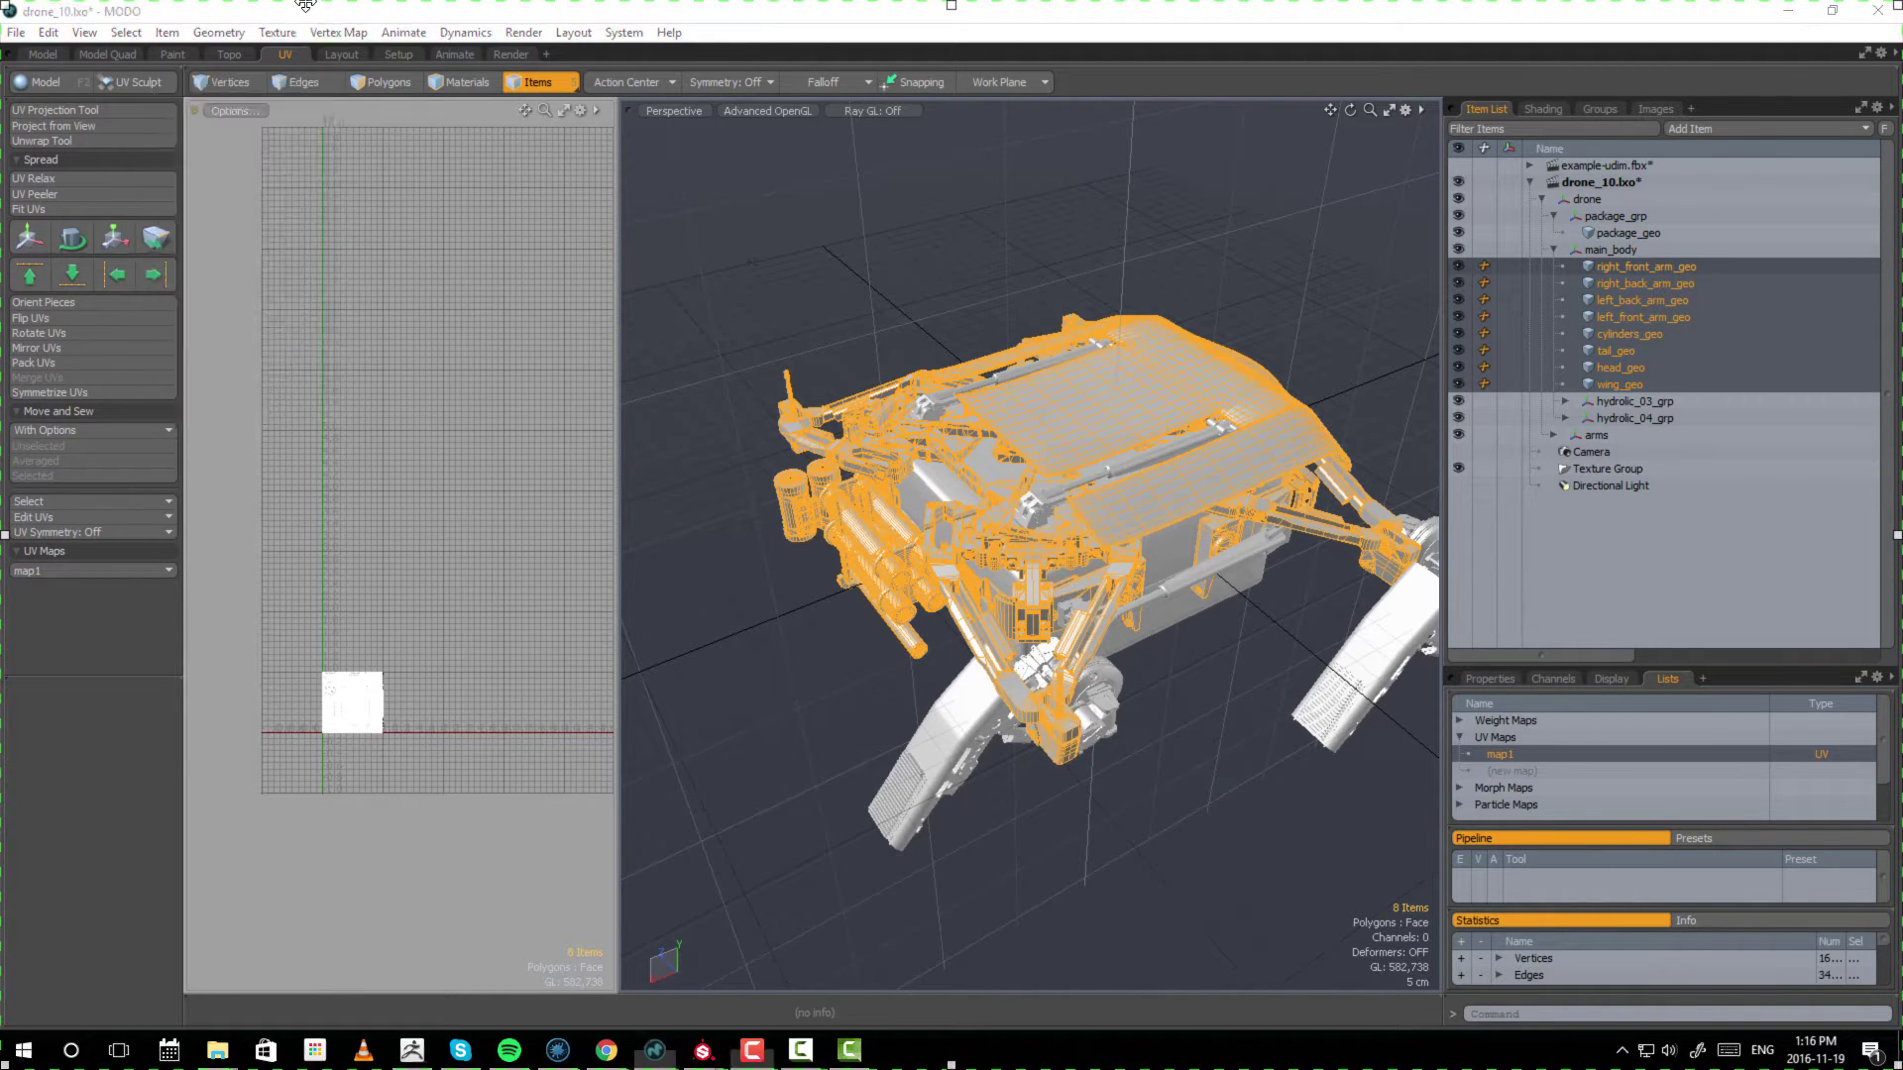
click(229, 111)
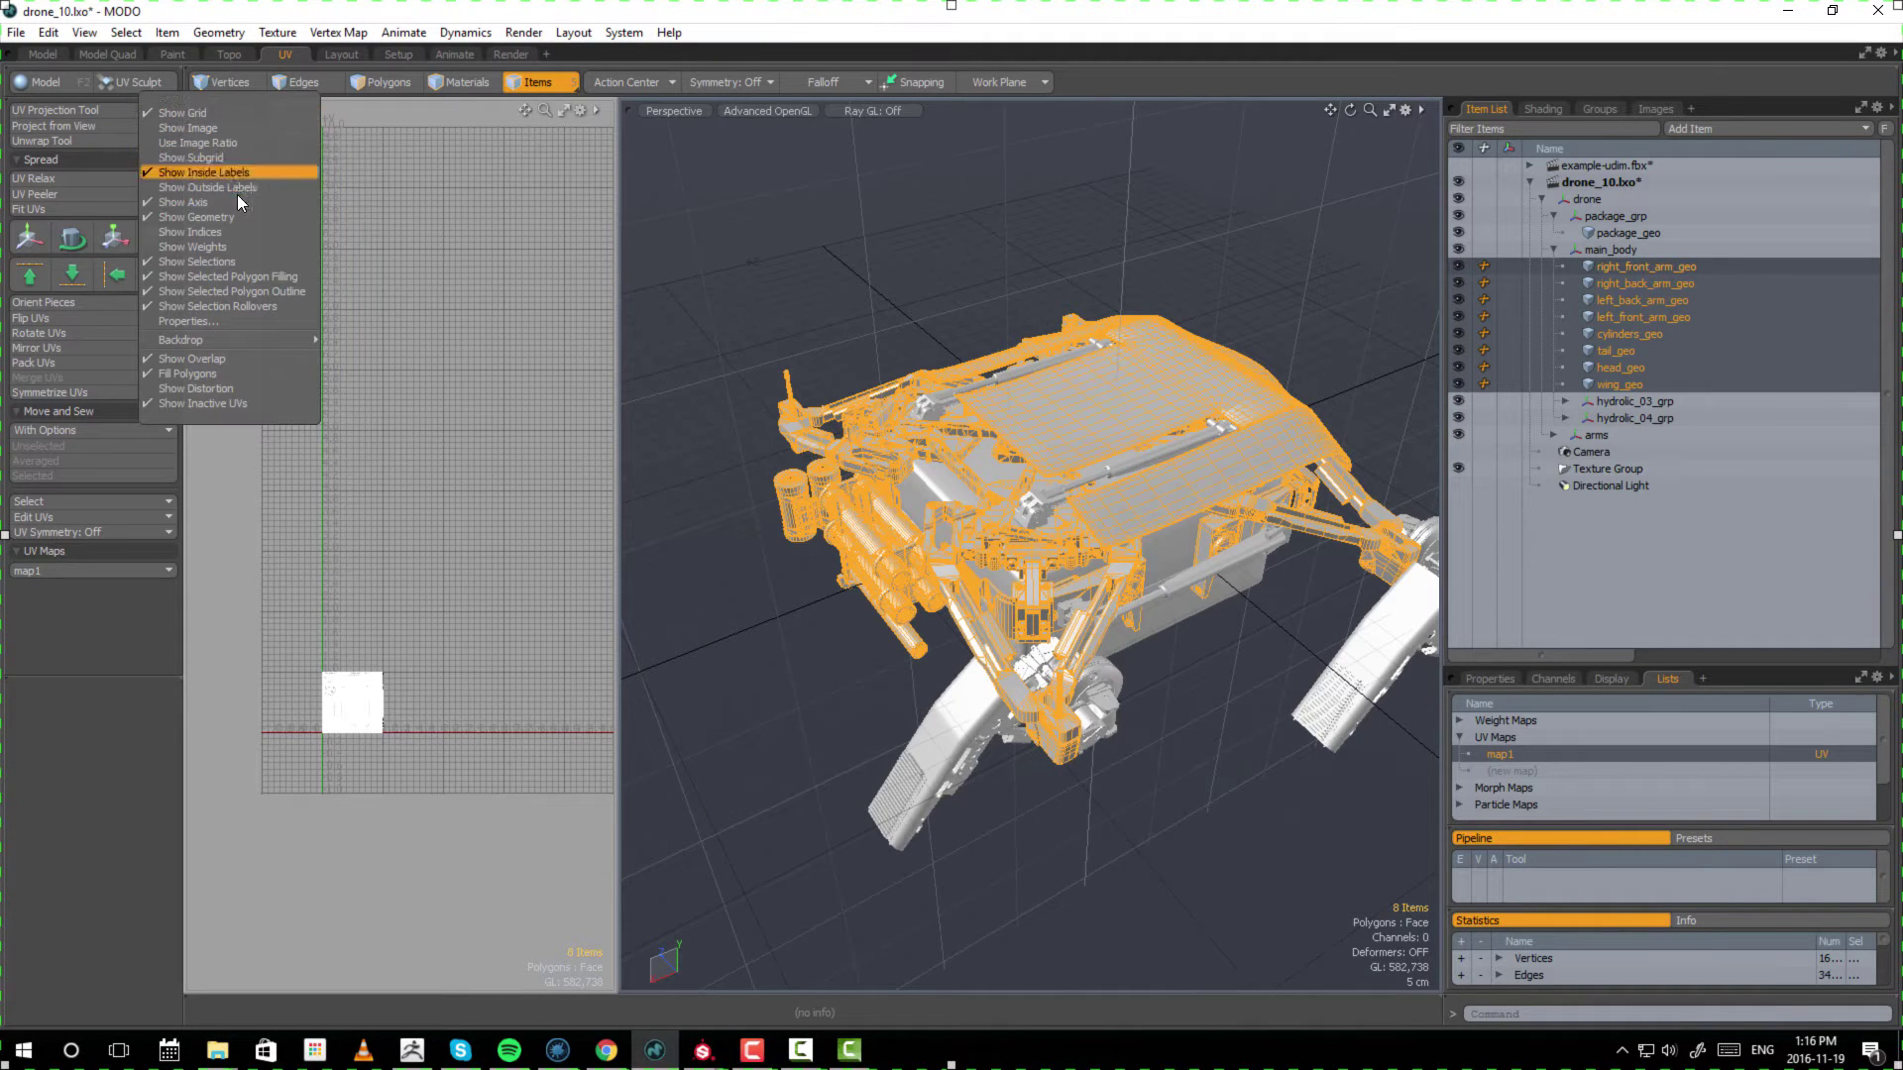
click(230, 318)
text(1)
click(234, 120)
text(1)
key(Return)
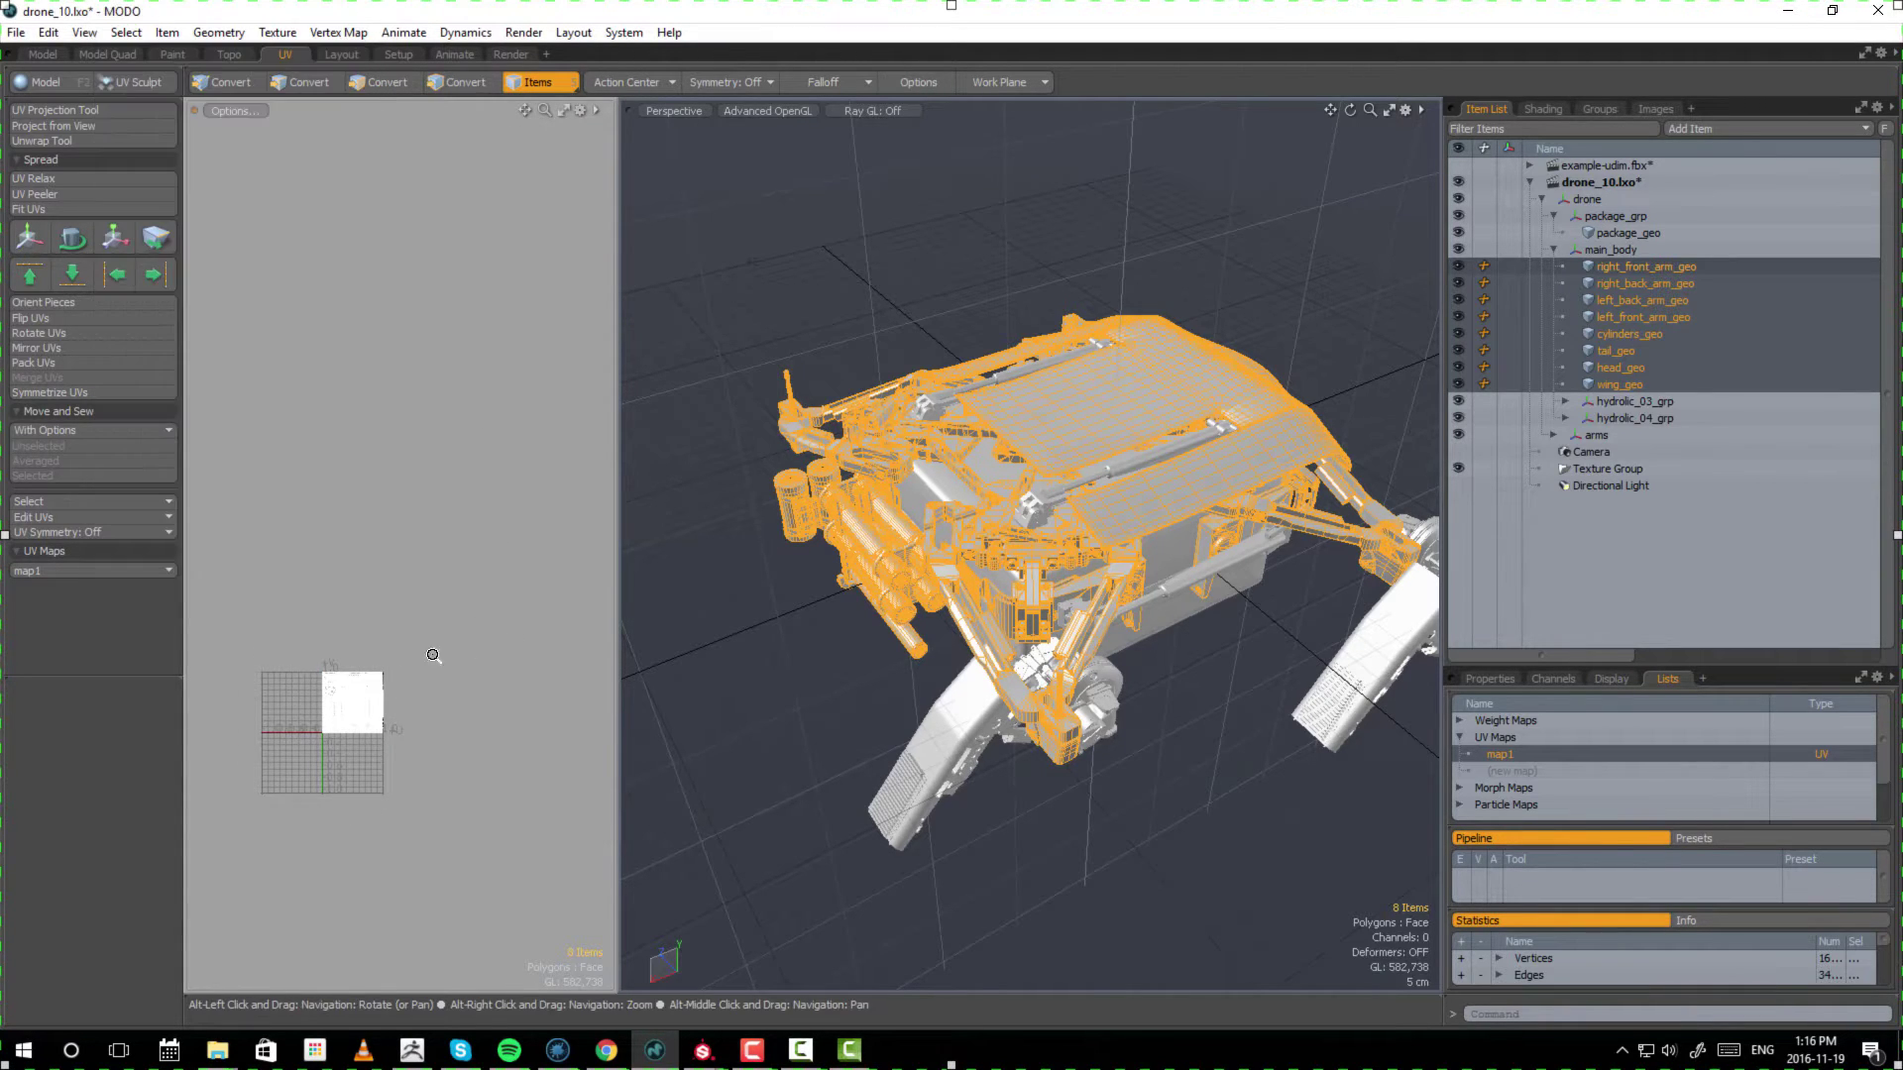
- Set the UV view's U High Span and V High Span to 10
scroll(465, 652, up, 3)
alt+drag(287, 755, 386, 600)
scroll(374, 591, up, 3)
scroll(416, 594, down, 1)
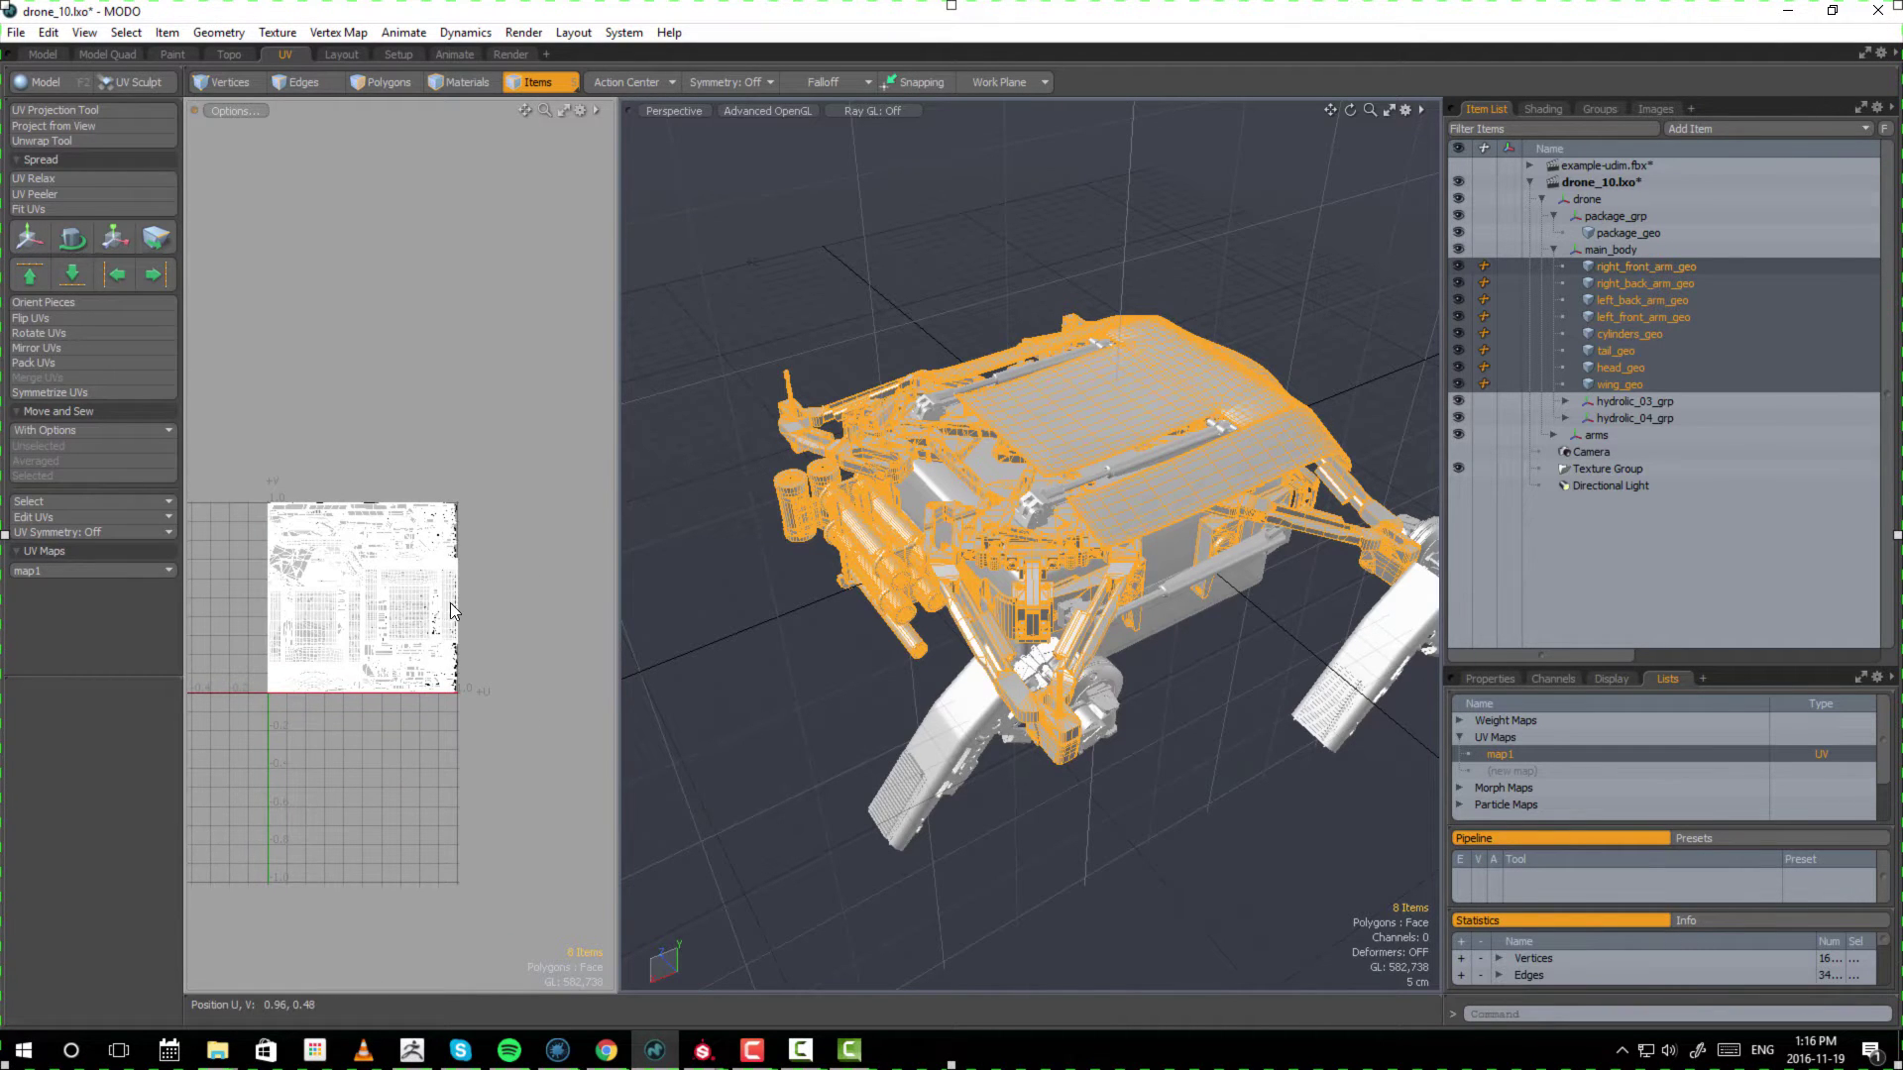
scroll(448, 614, down, 6)
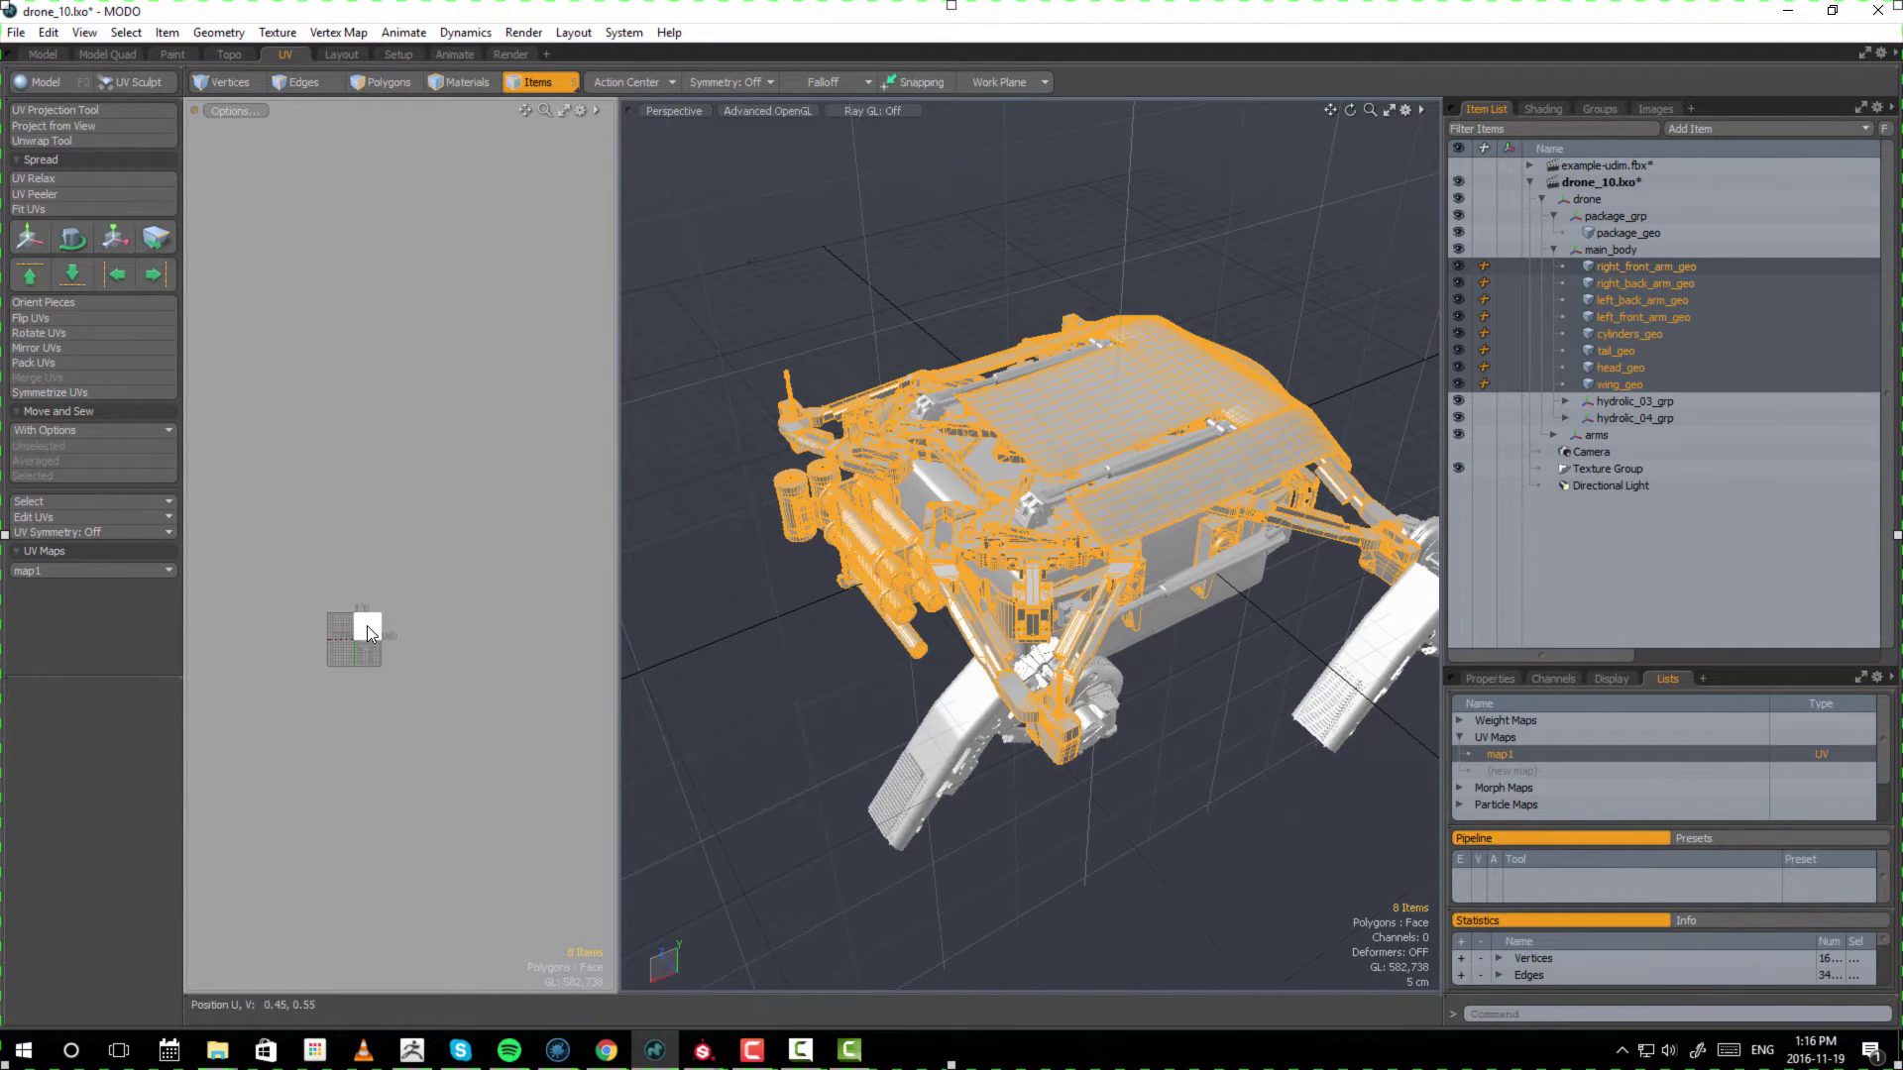
scroll(490, 564, down, 1)
alt+drag(490, 564, 383, 616)
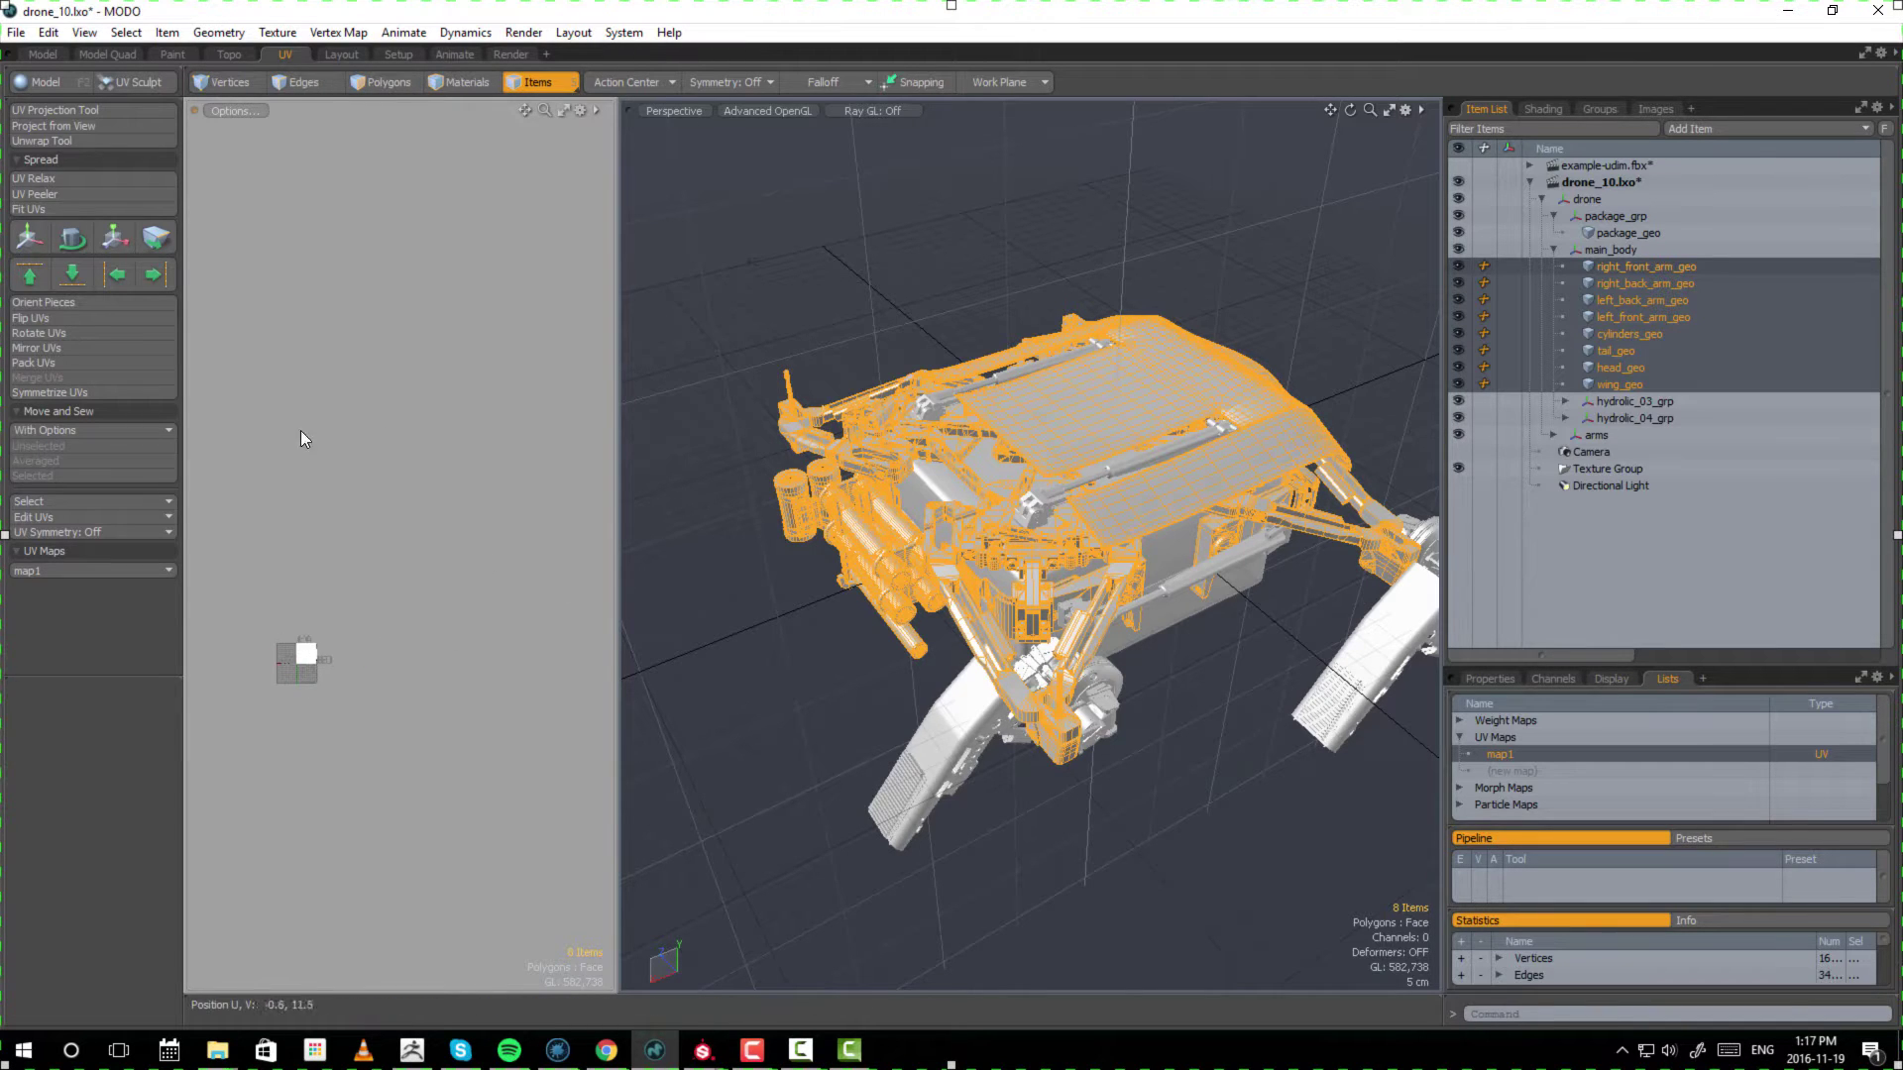
click(230, 110)
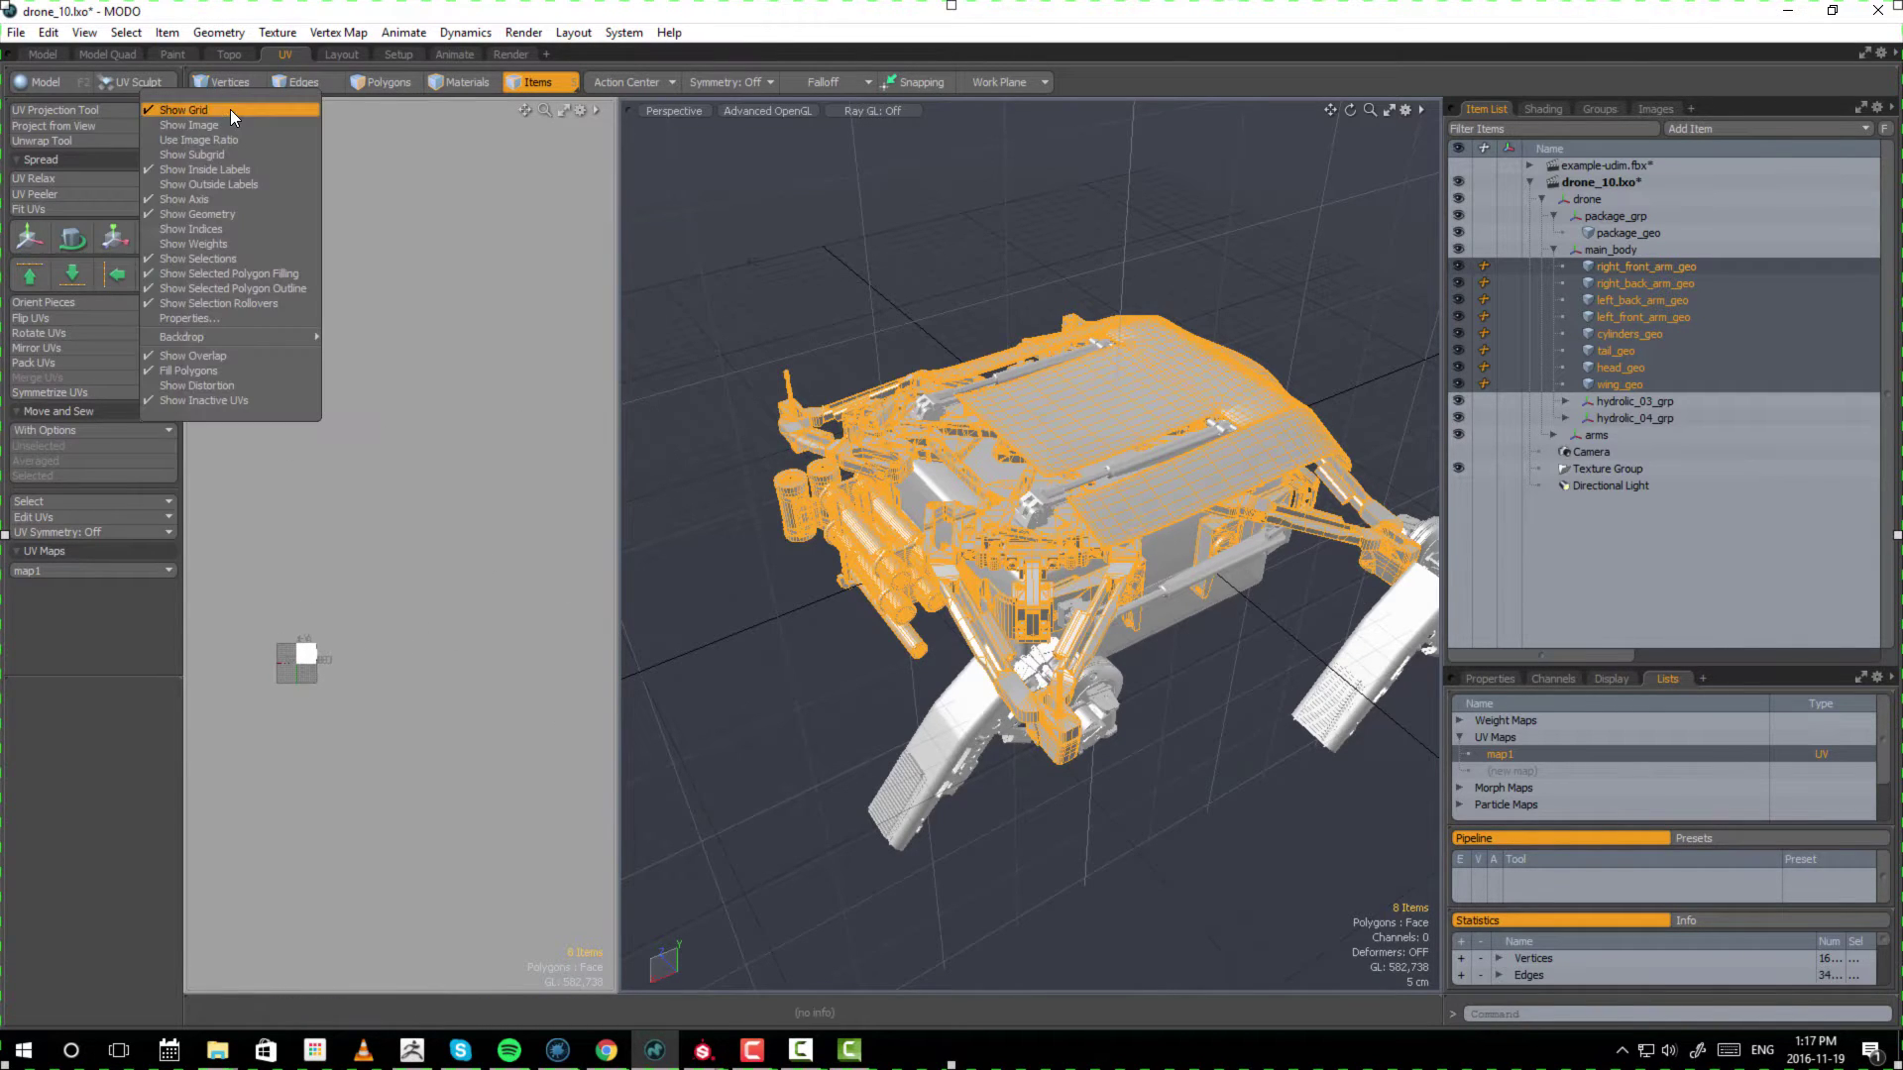
click(230, 317)
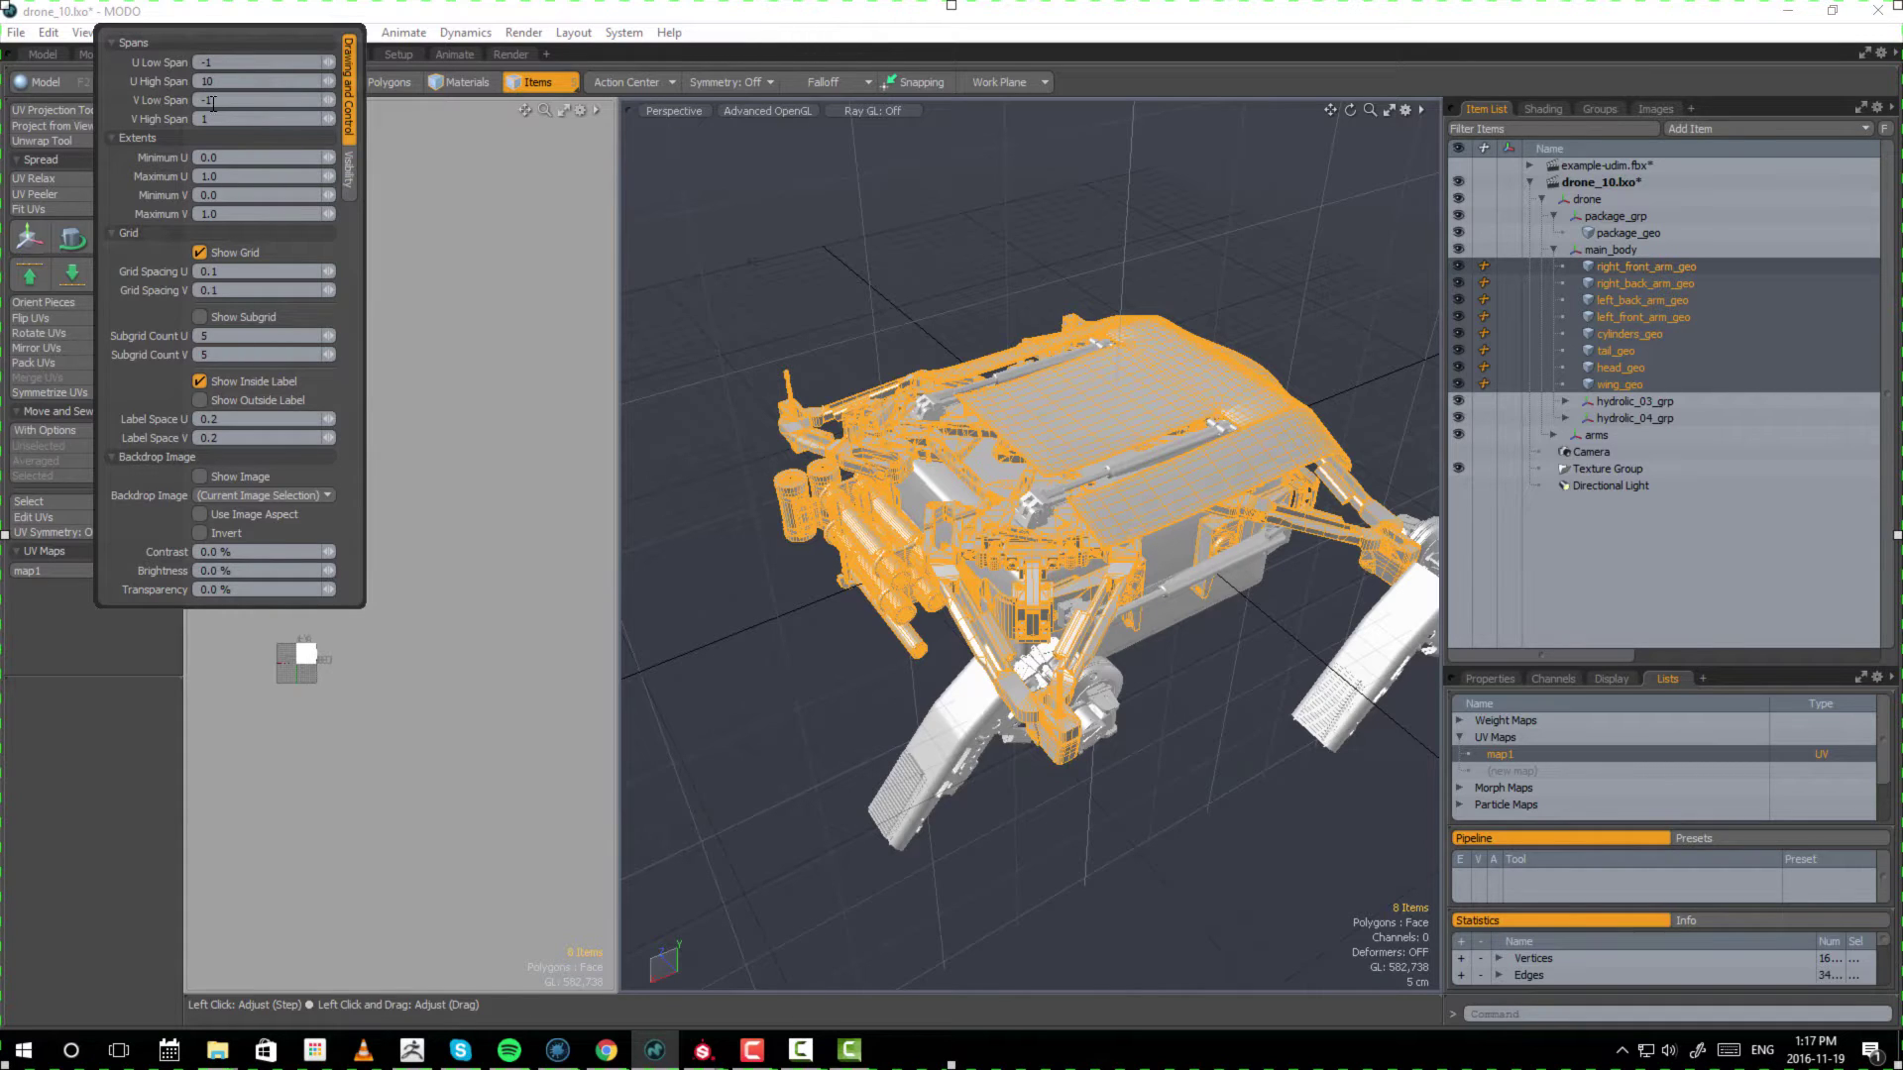
click(228, 100)
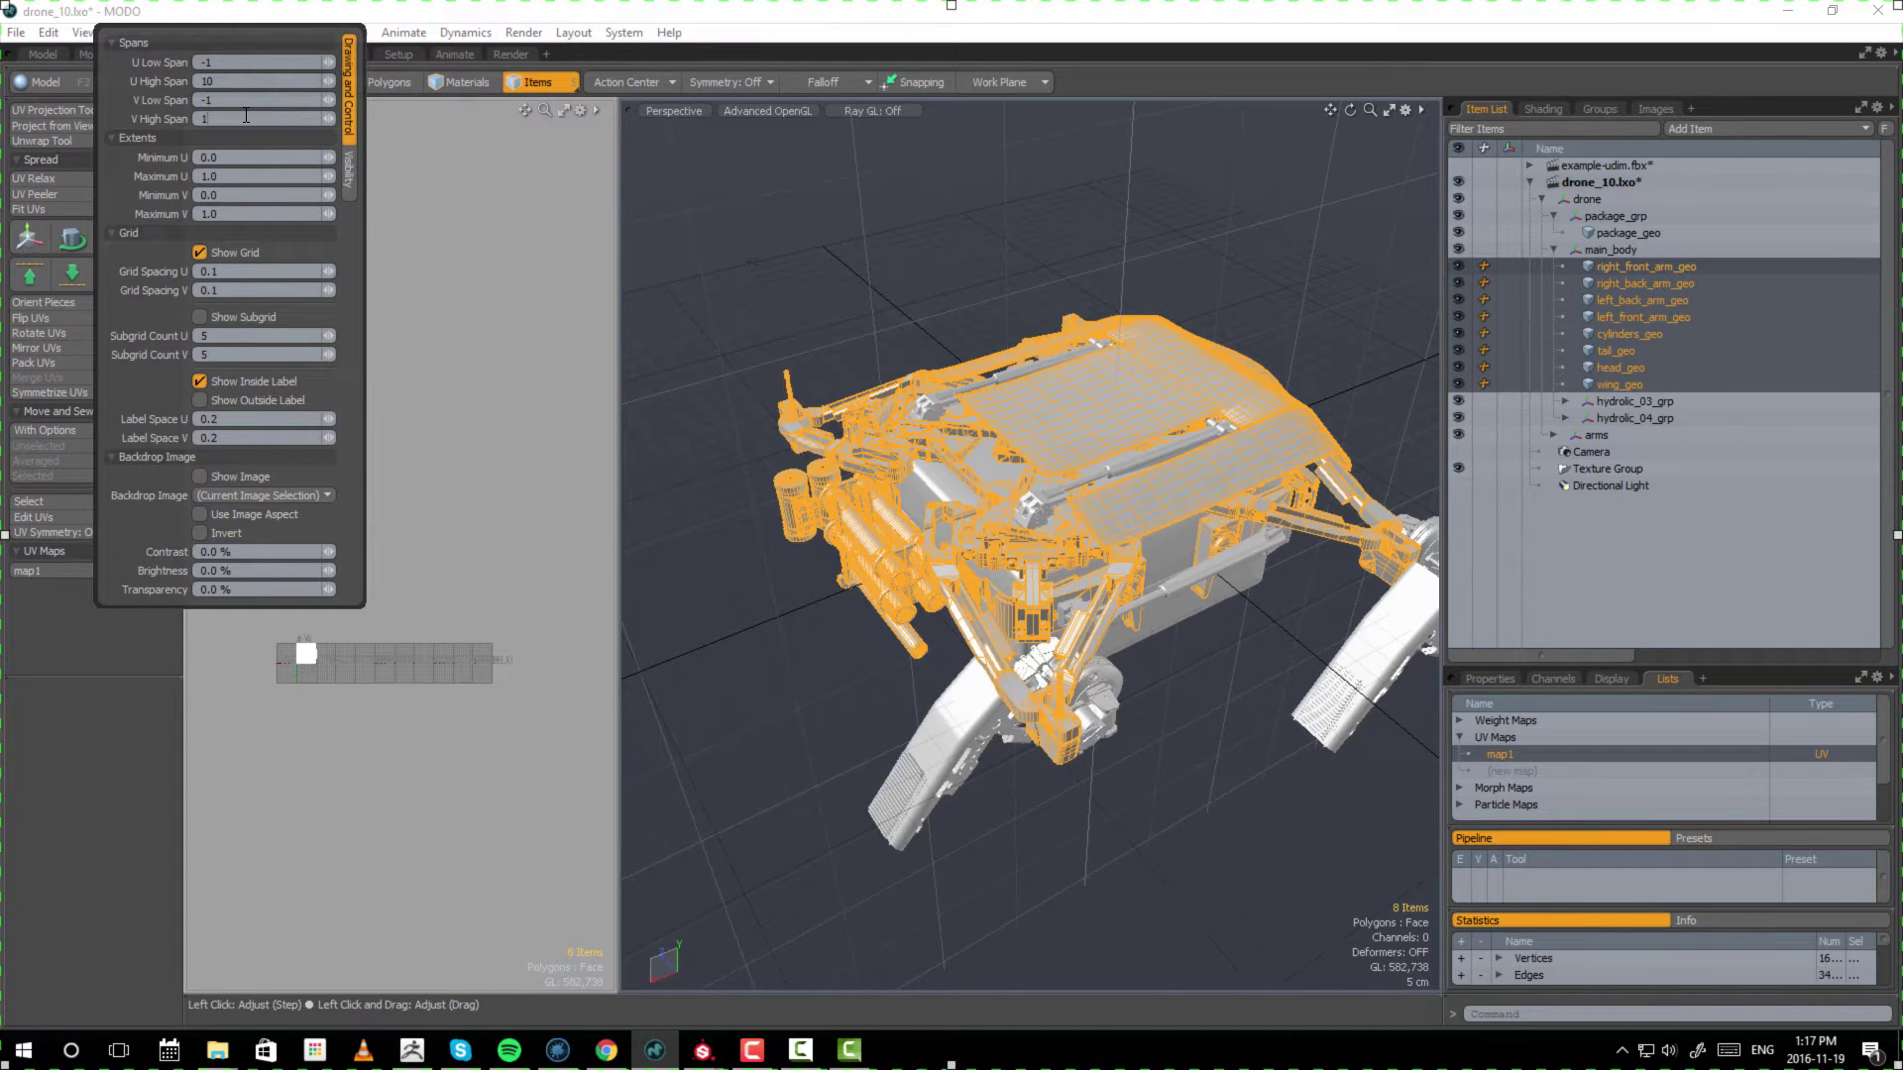
key(Return)
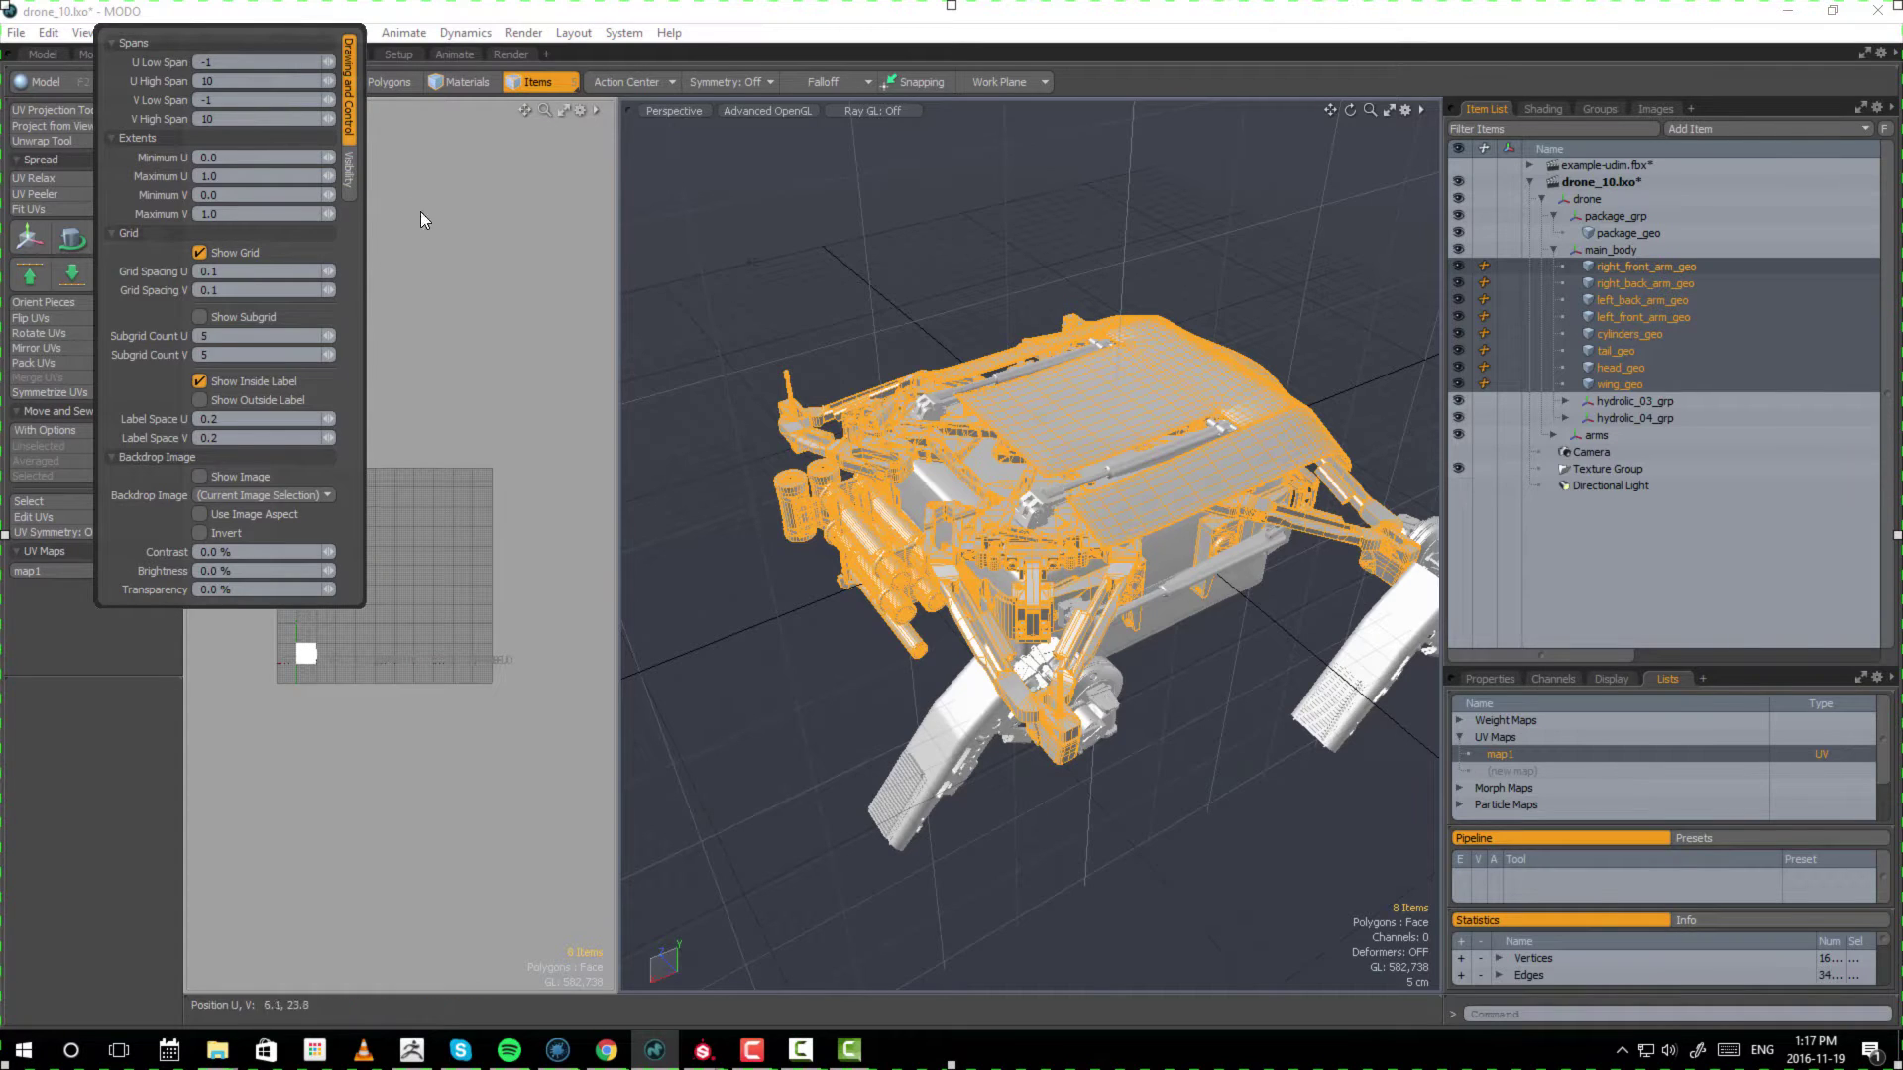
- Extend the UV grid vertically by setting the V High Span to 100
scroll(413, 625, up, 3)
alt+drag(456, 617, 595, 590)
alt+drag(512, 521, 367, 540)
alt+right_drag(367, 540, 348, 543)
alt+drag(274, 691, 303, 701)
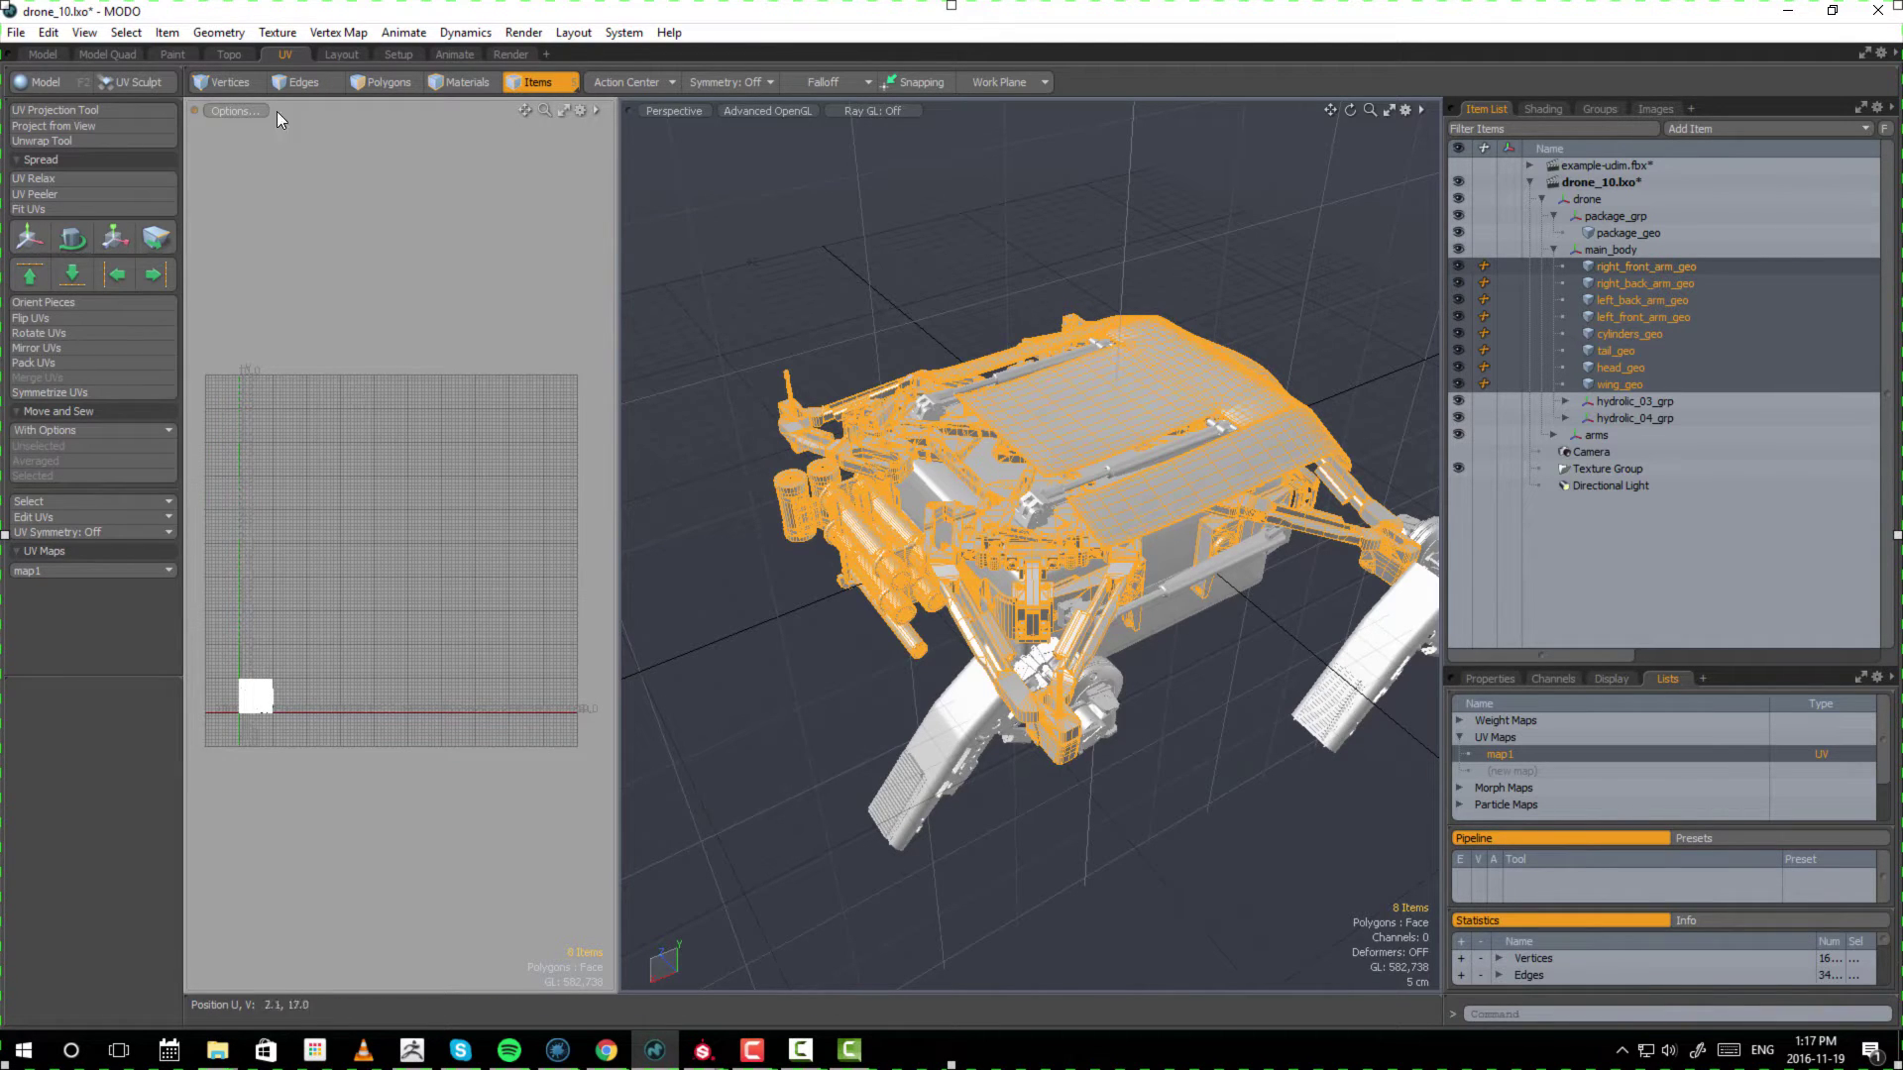
click(234, 111)
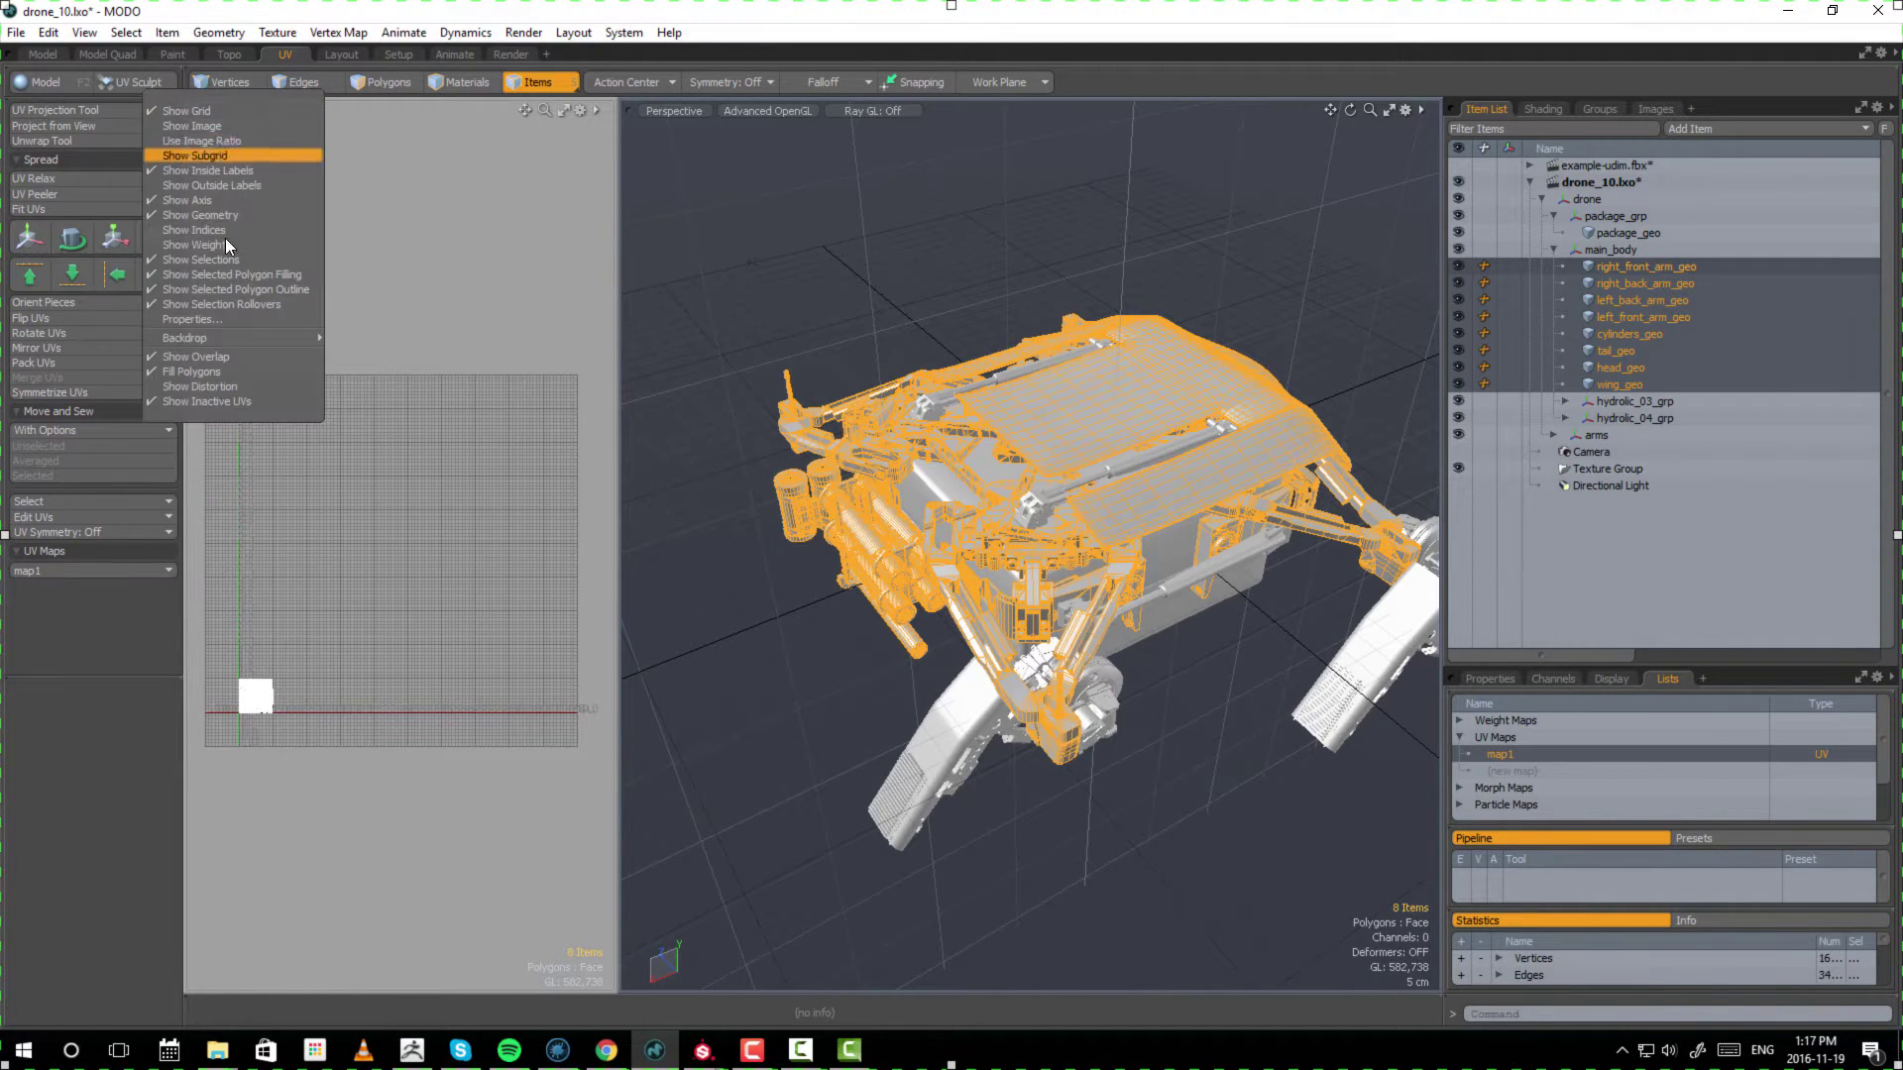
click(186, 319)
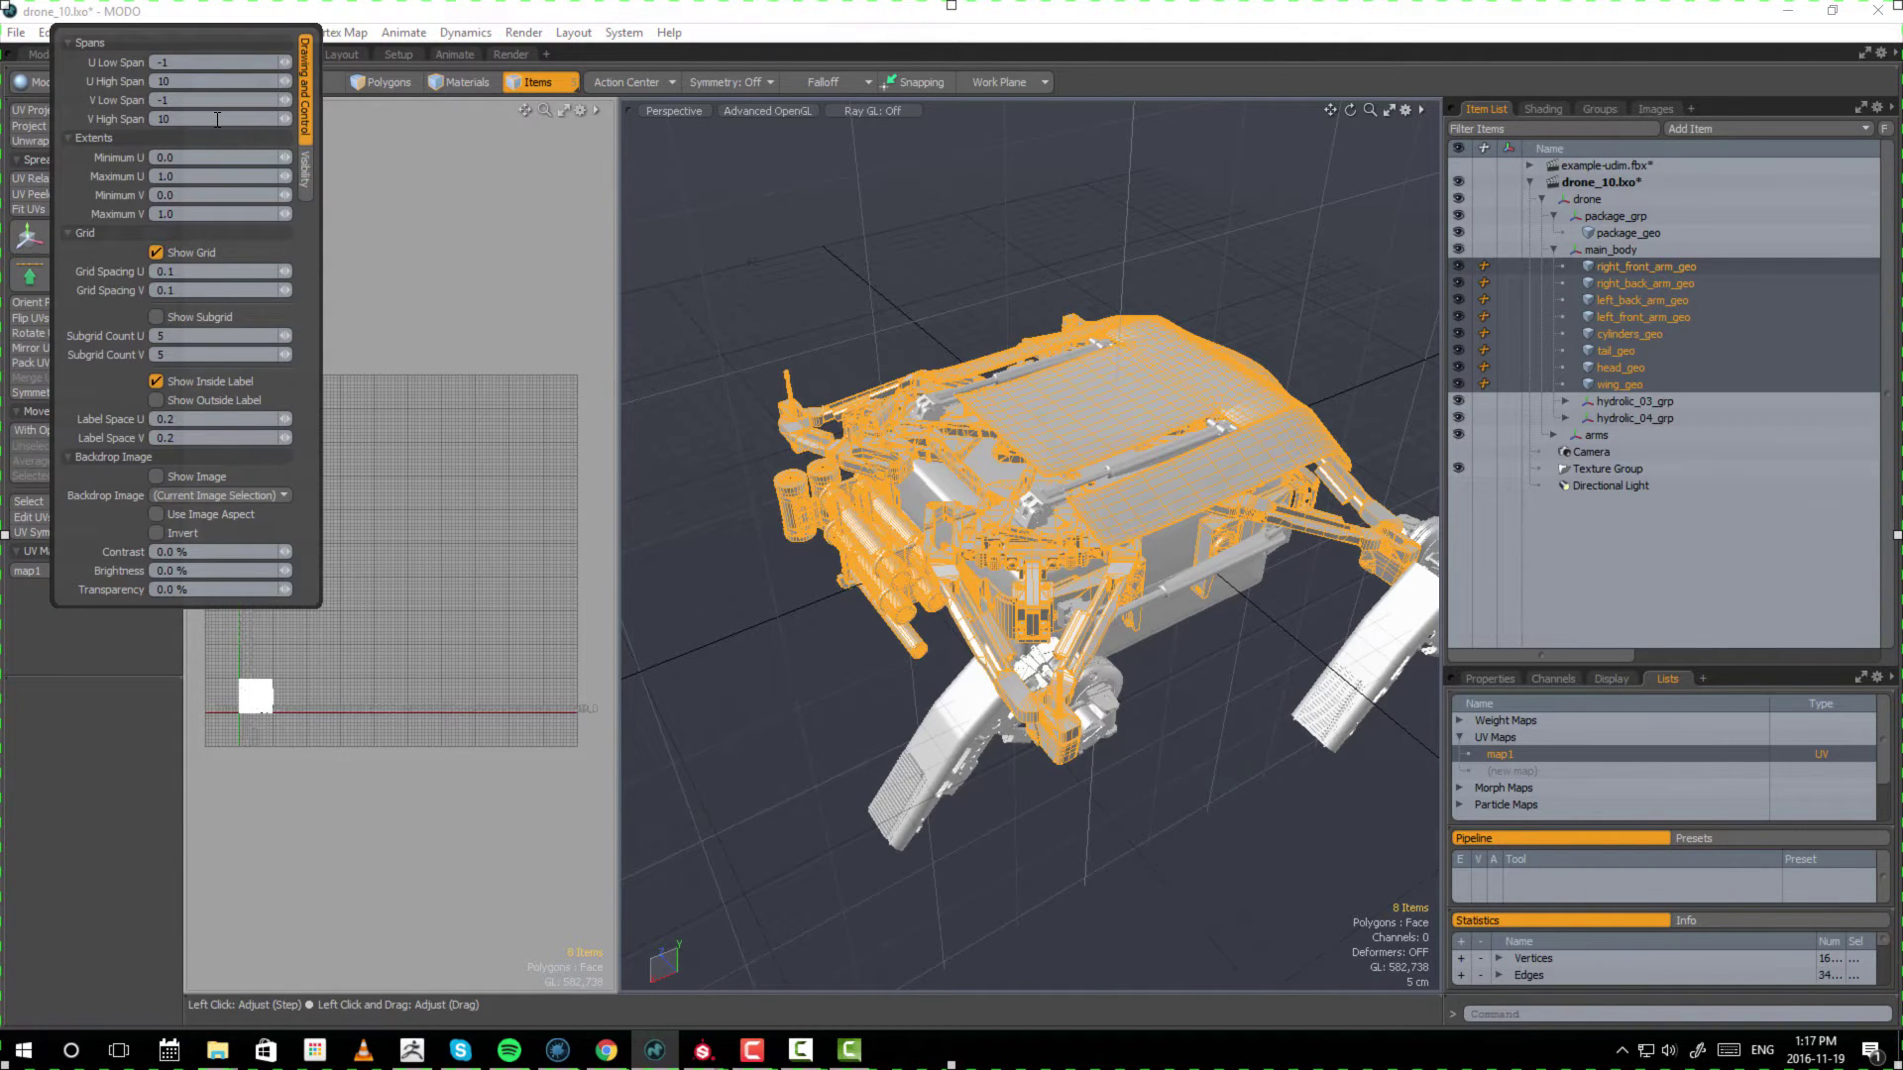
text(0)
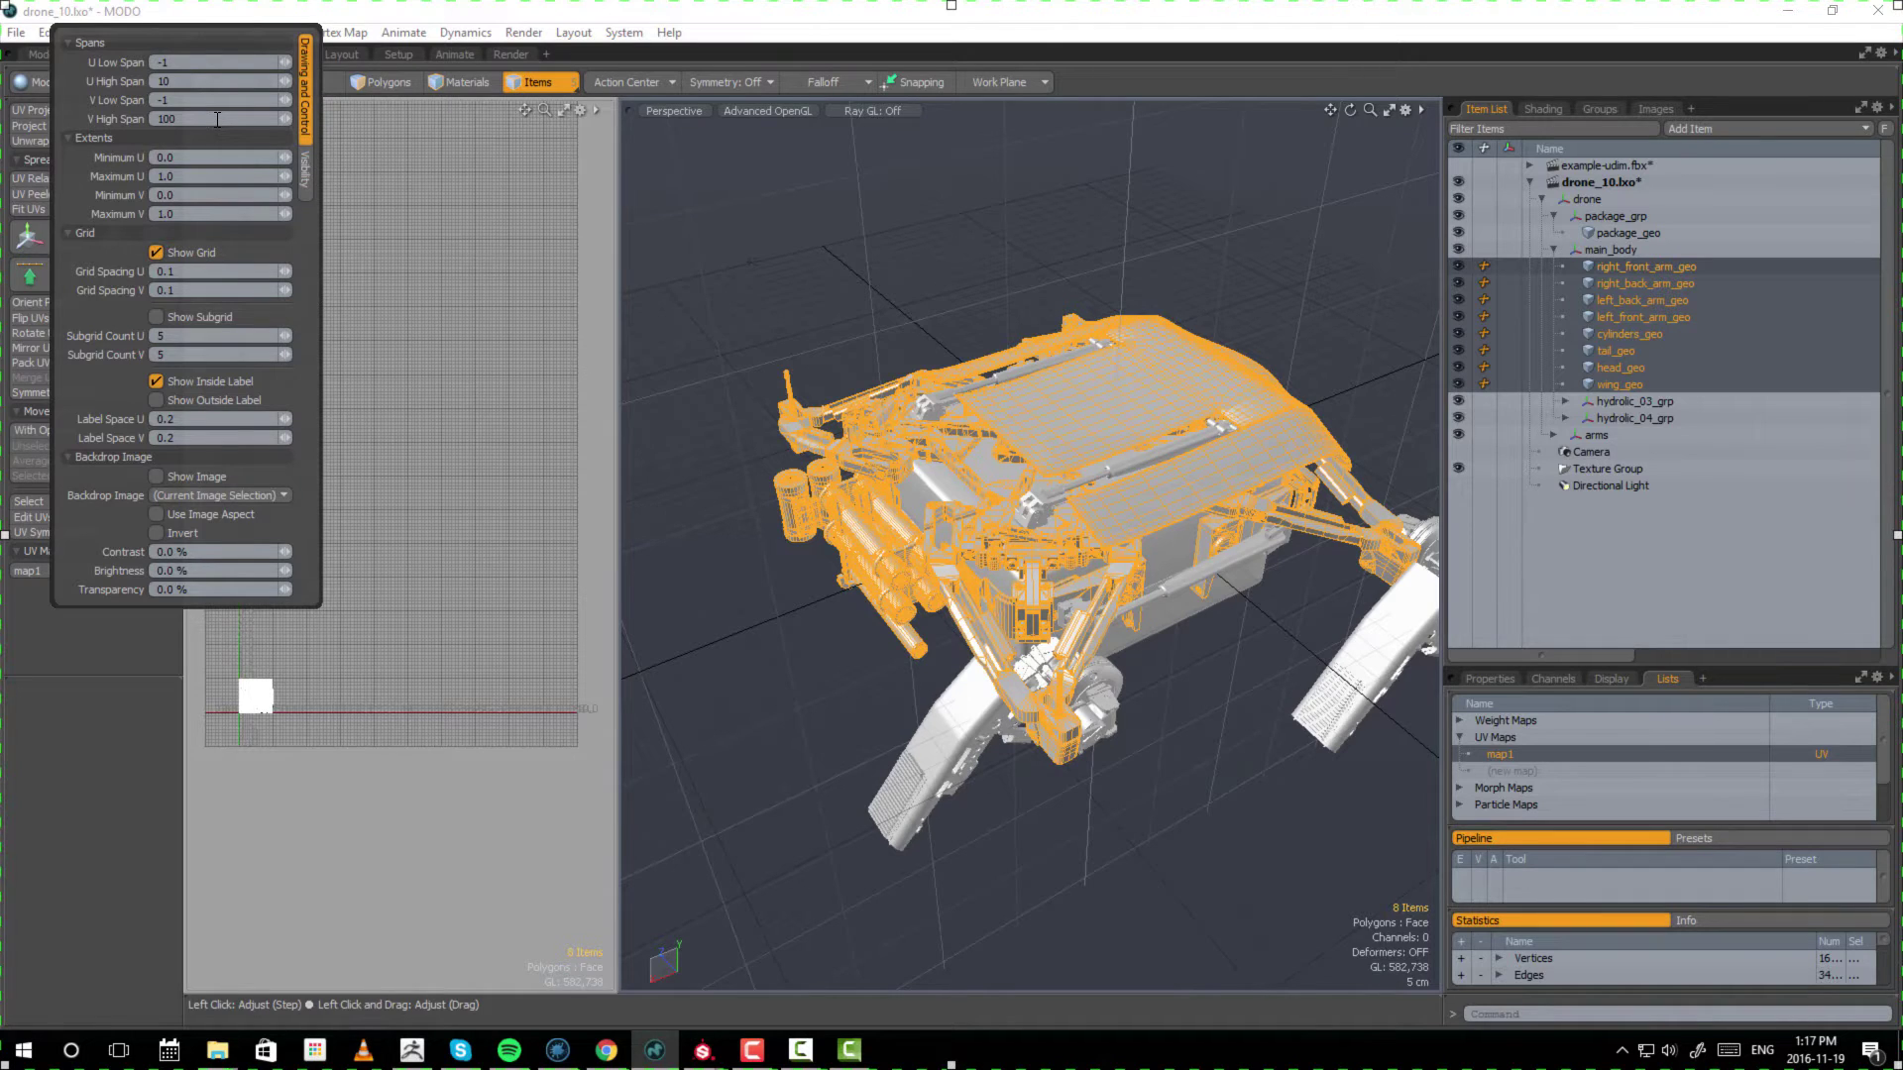
- Move the polygon UVs of right_front_arm_geo through wing_geo by 1 in U, into the adjacent UV tile
alt+right_drag(481, 340, 416, 476)
alt+drag(451, 495, 478, 805)
alt+right_drag(481, 805, 403, 646)
scroll(402, 644, up, 5)
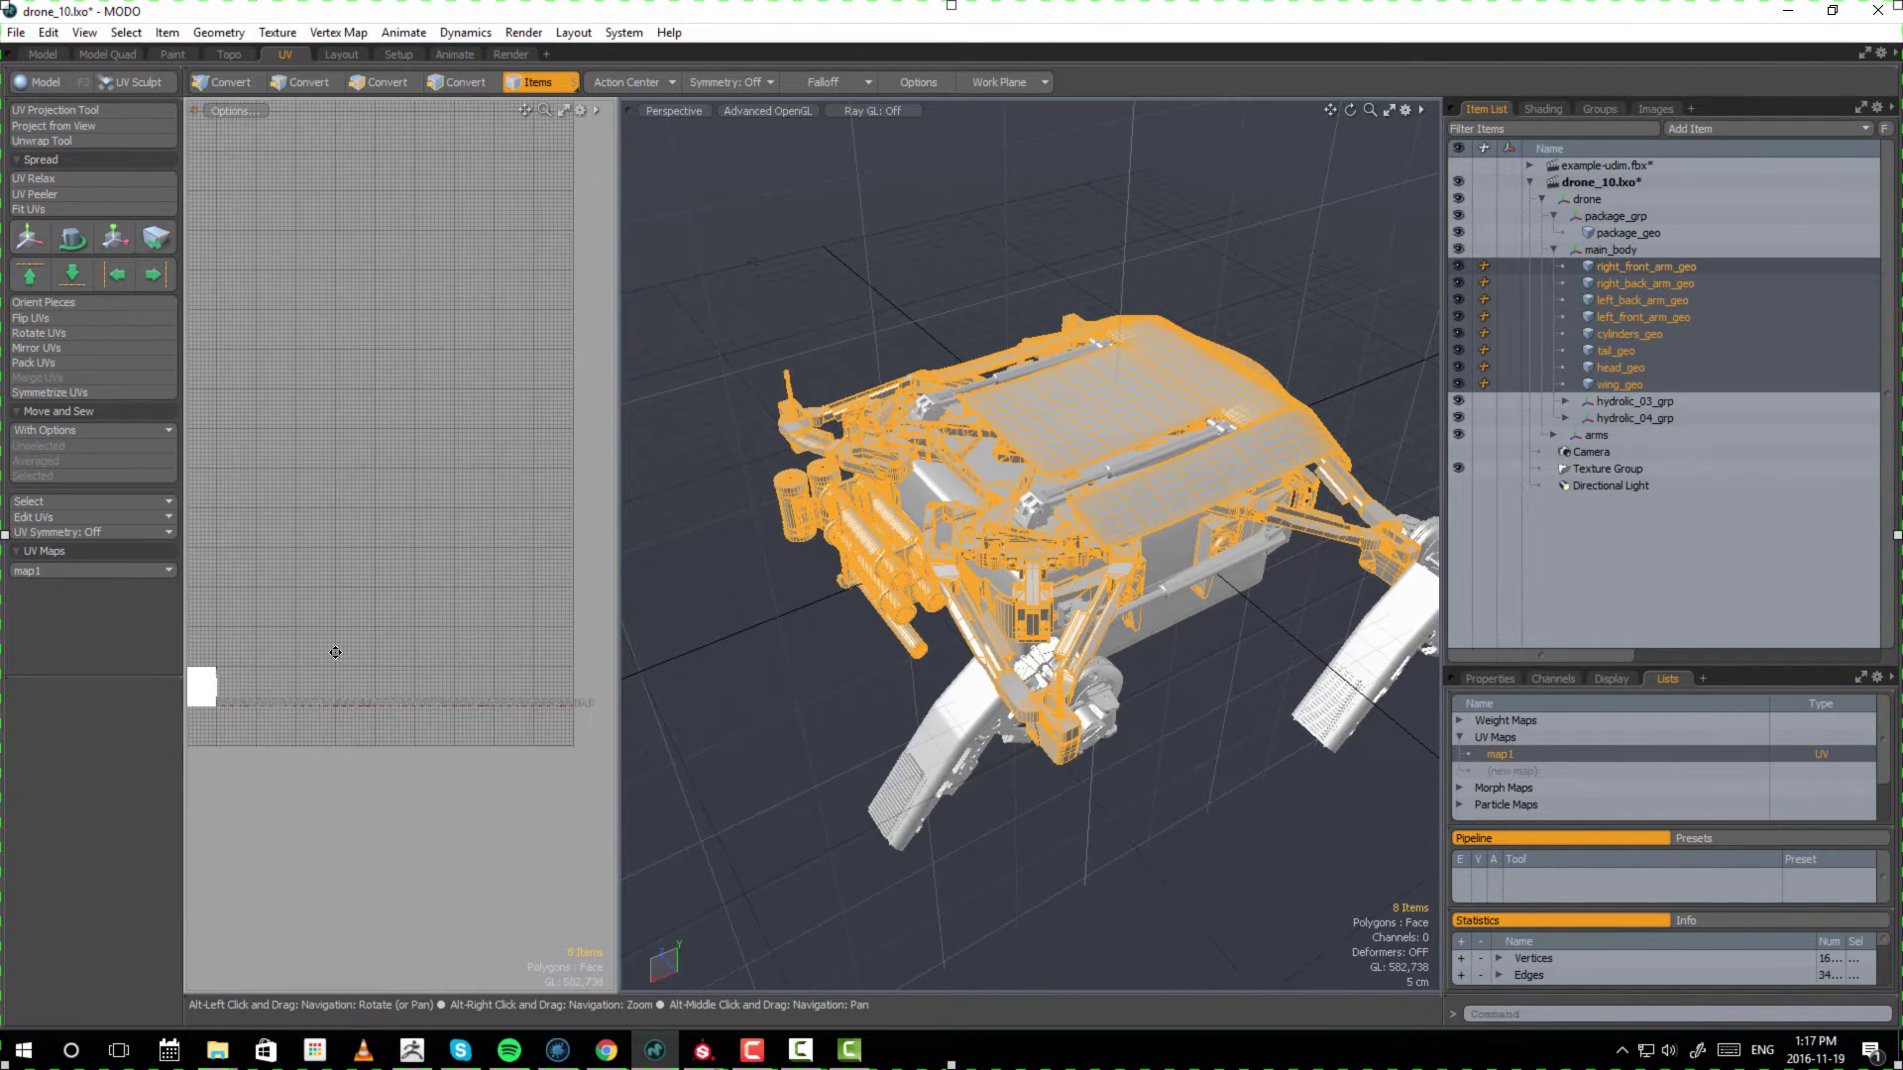
scroll(400, 636, up, 4)
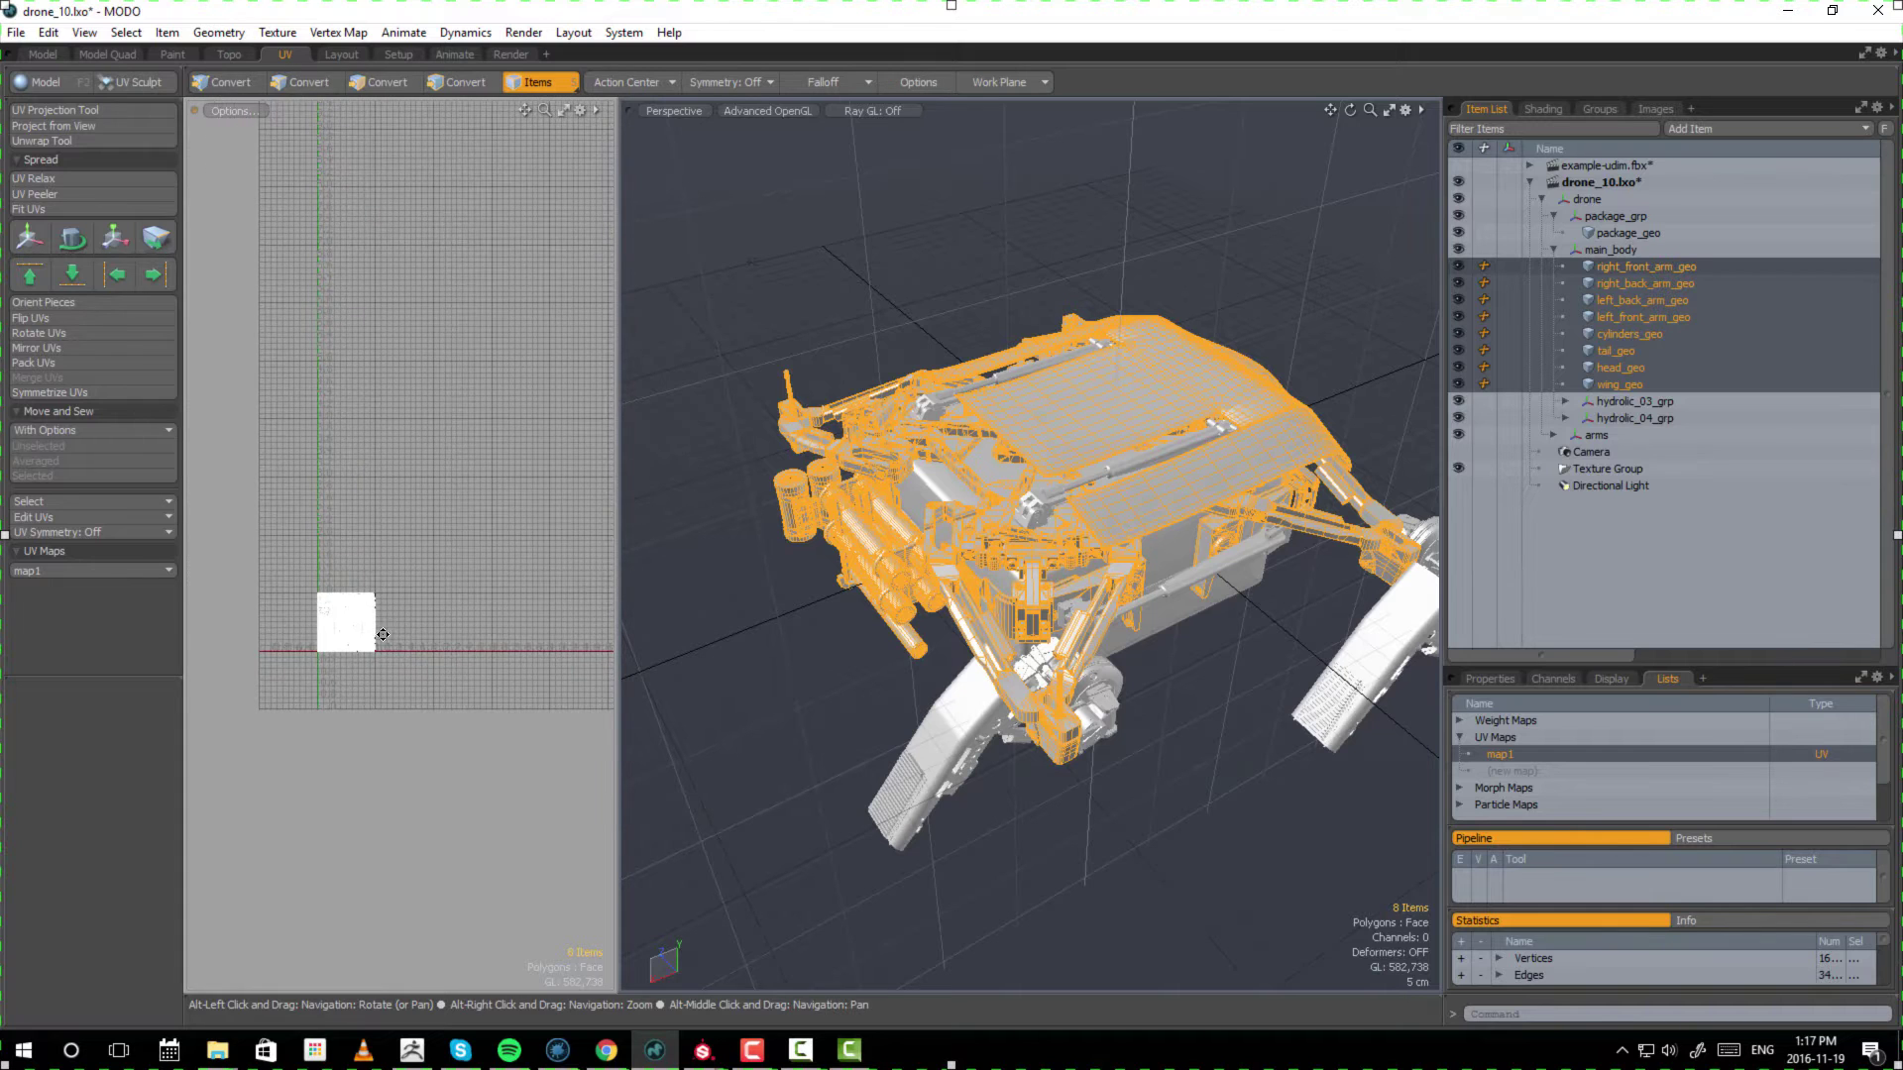
scroll(371, 635, up, 3)
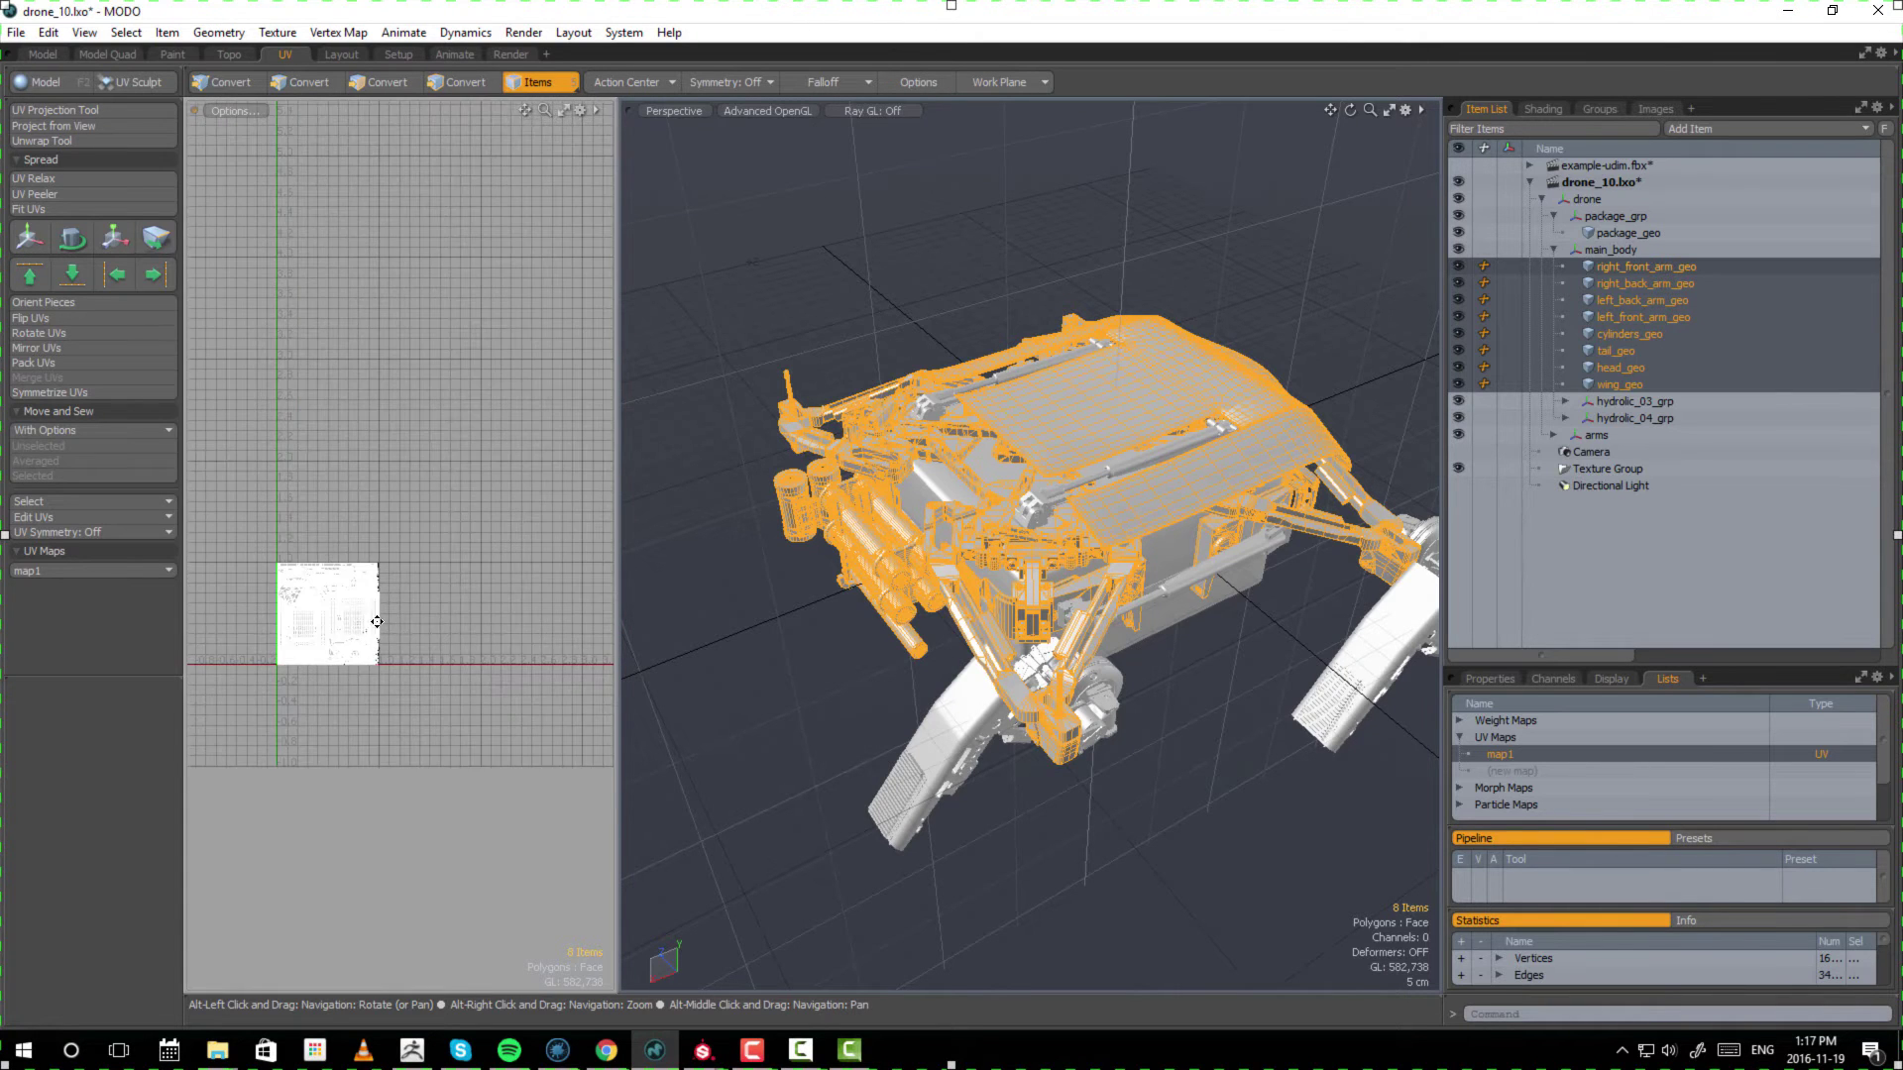
click(1666, 267)
shift+click(1638, 382)
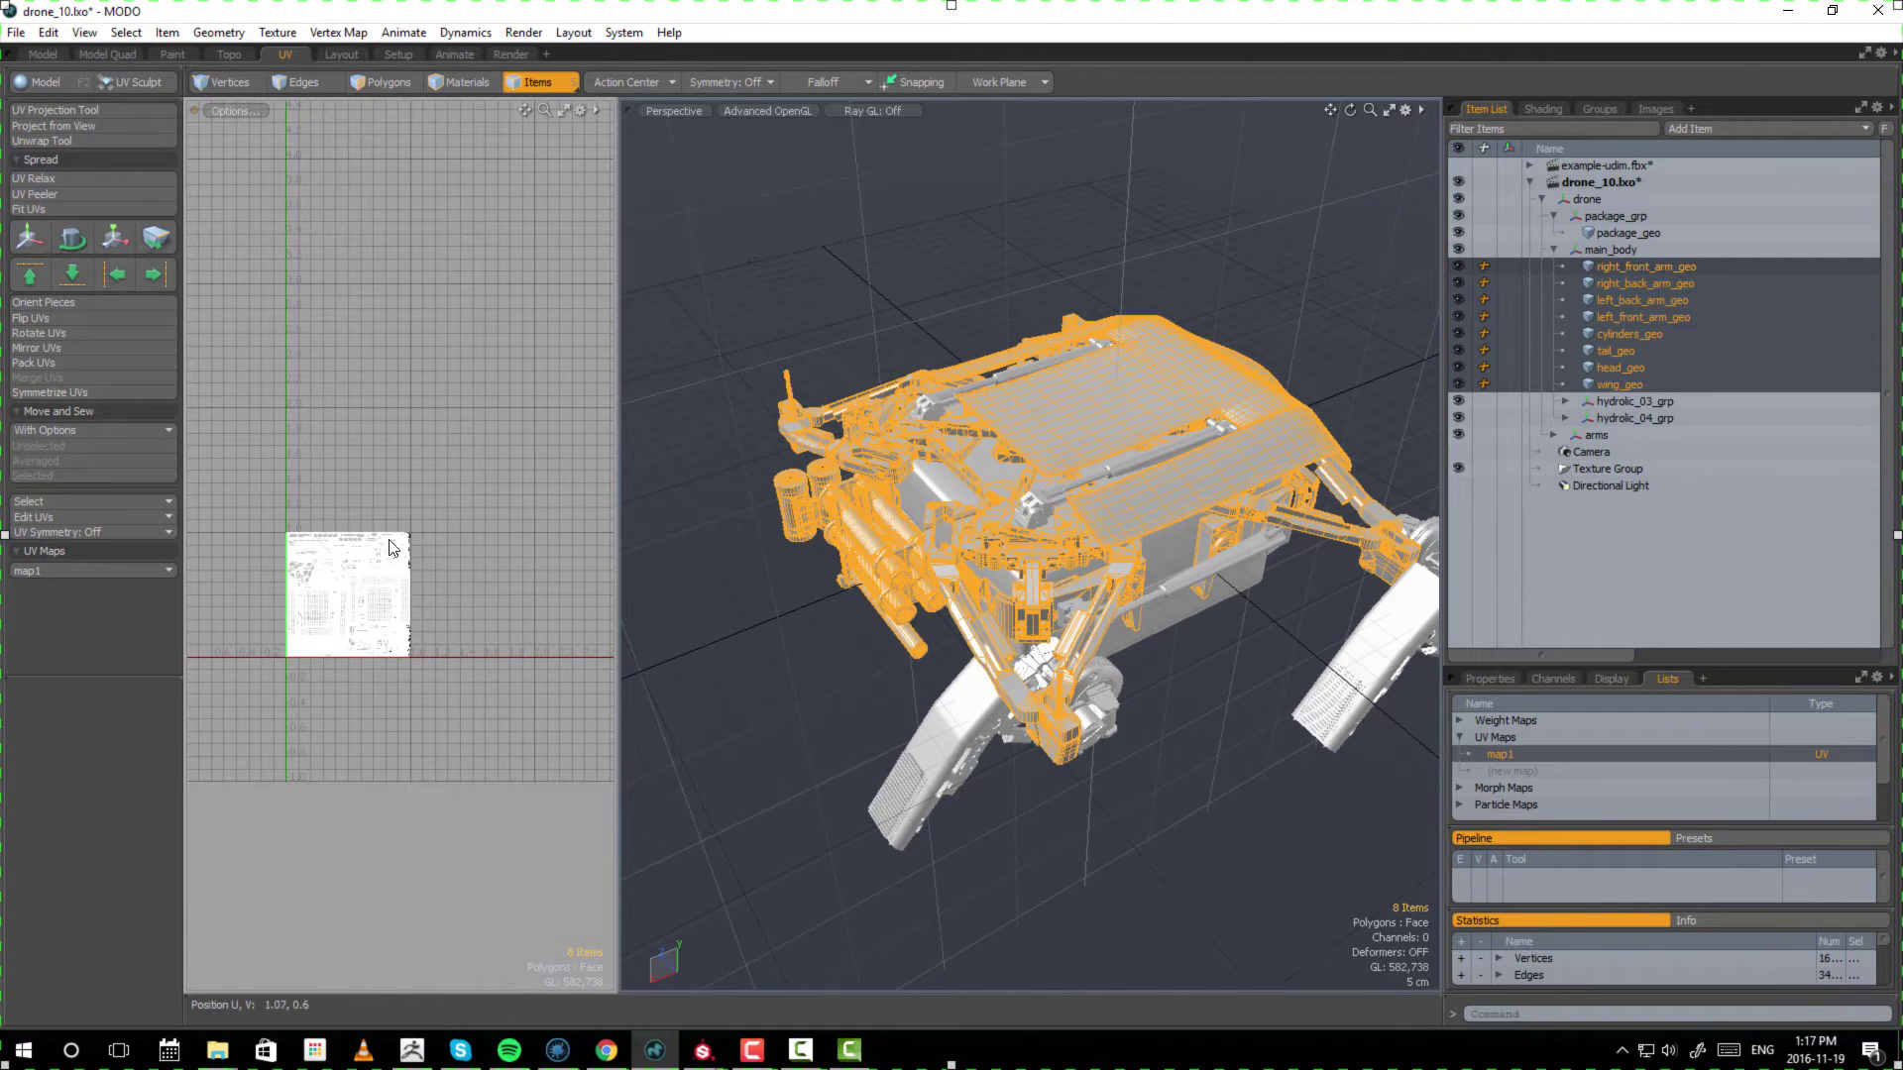
key(3)
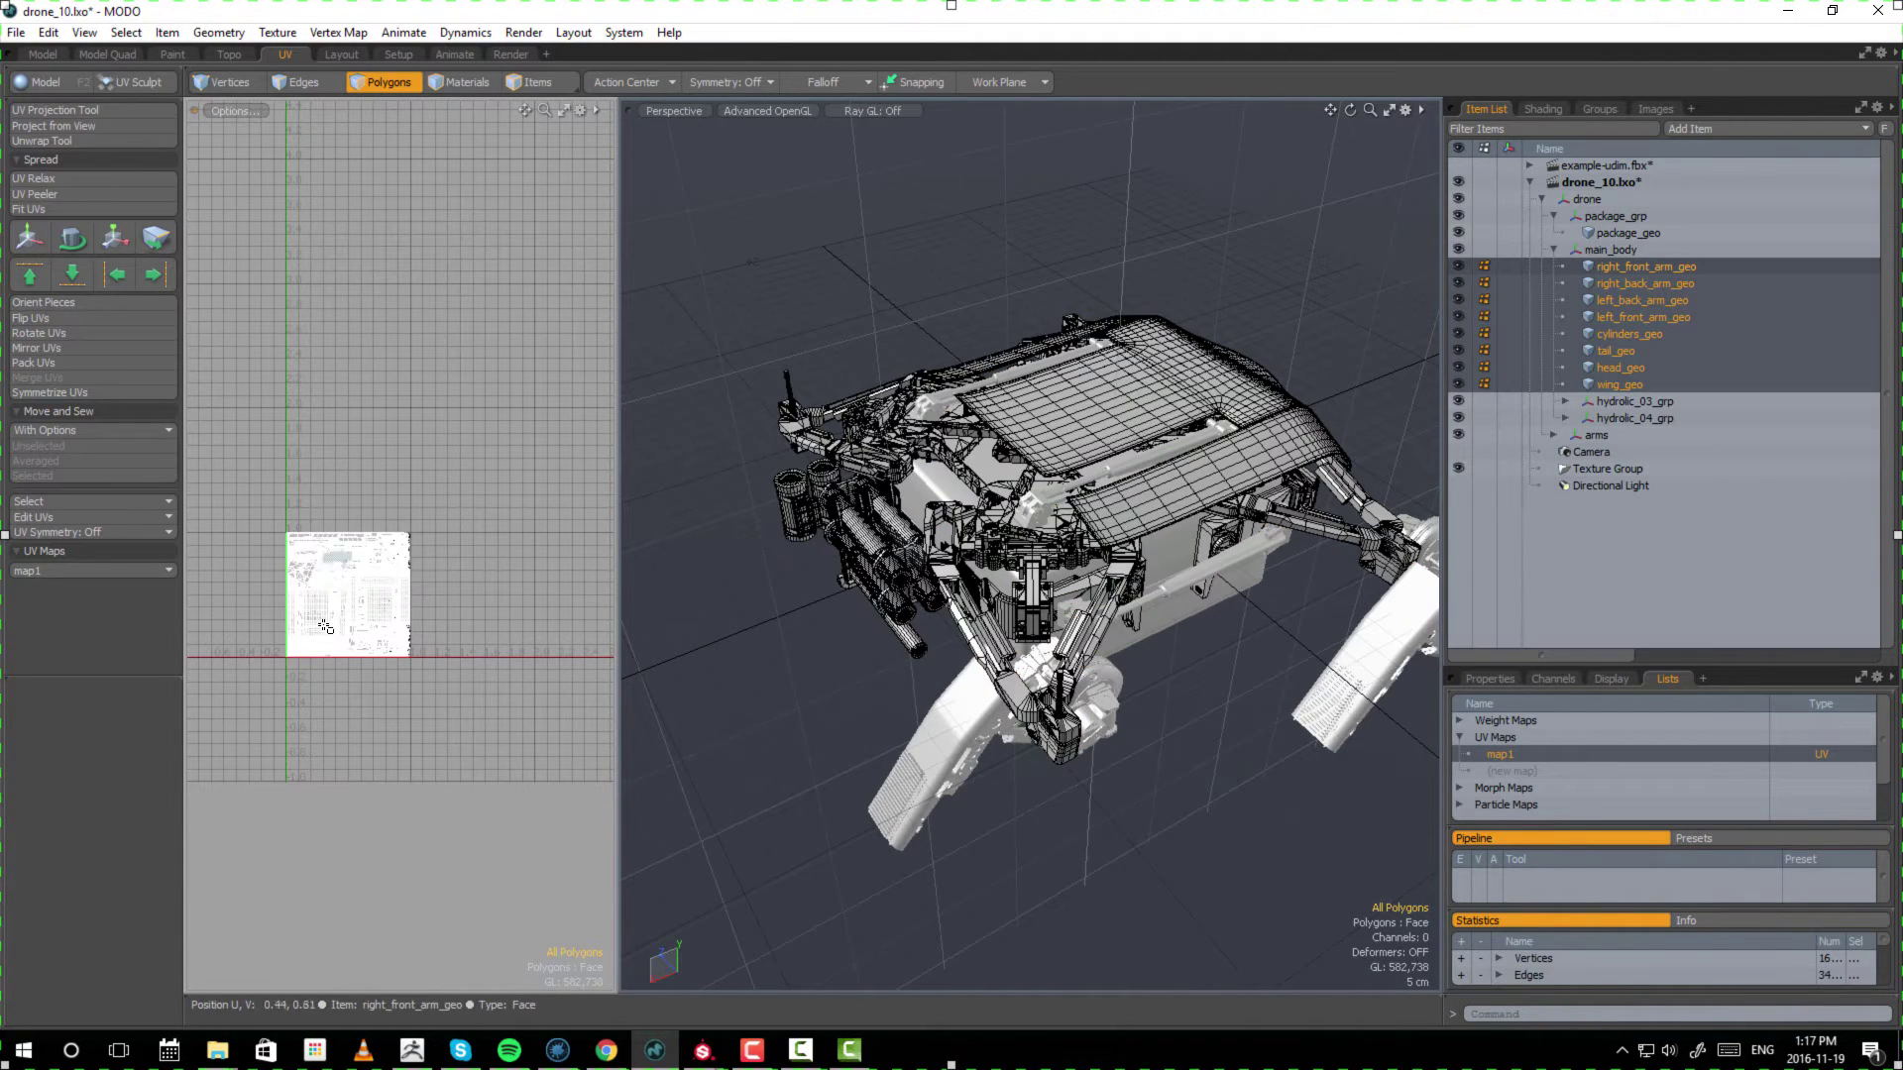
key(w)
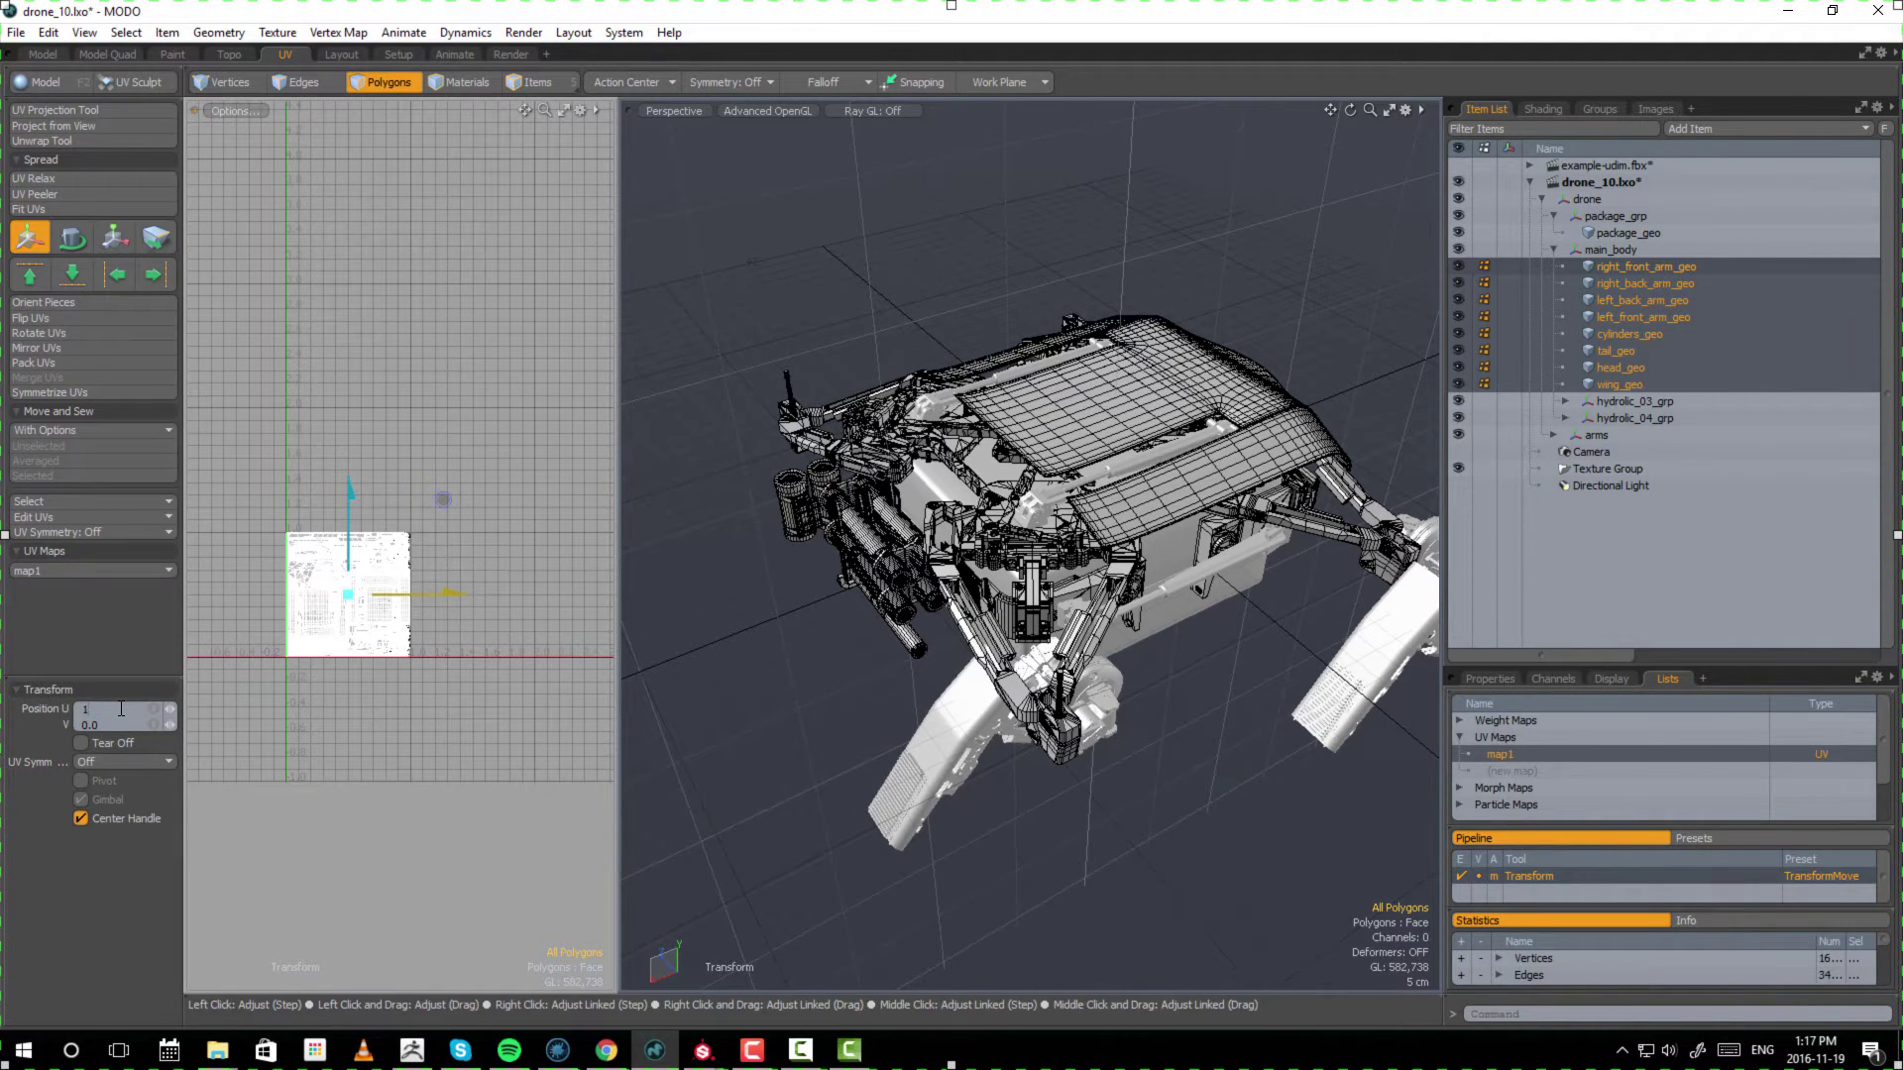
key(Return)
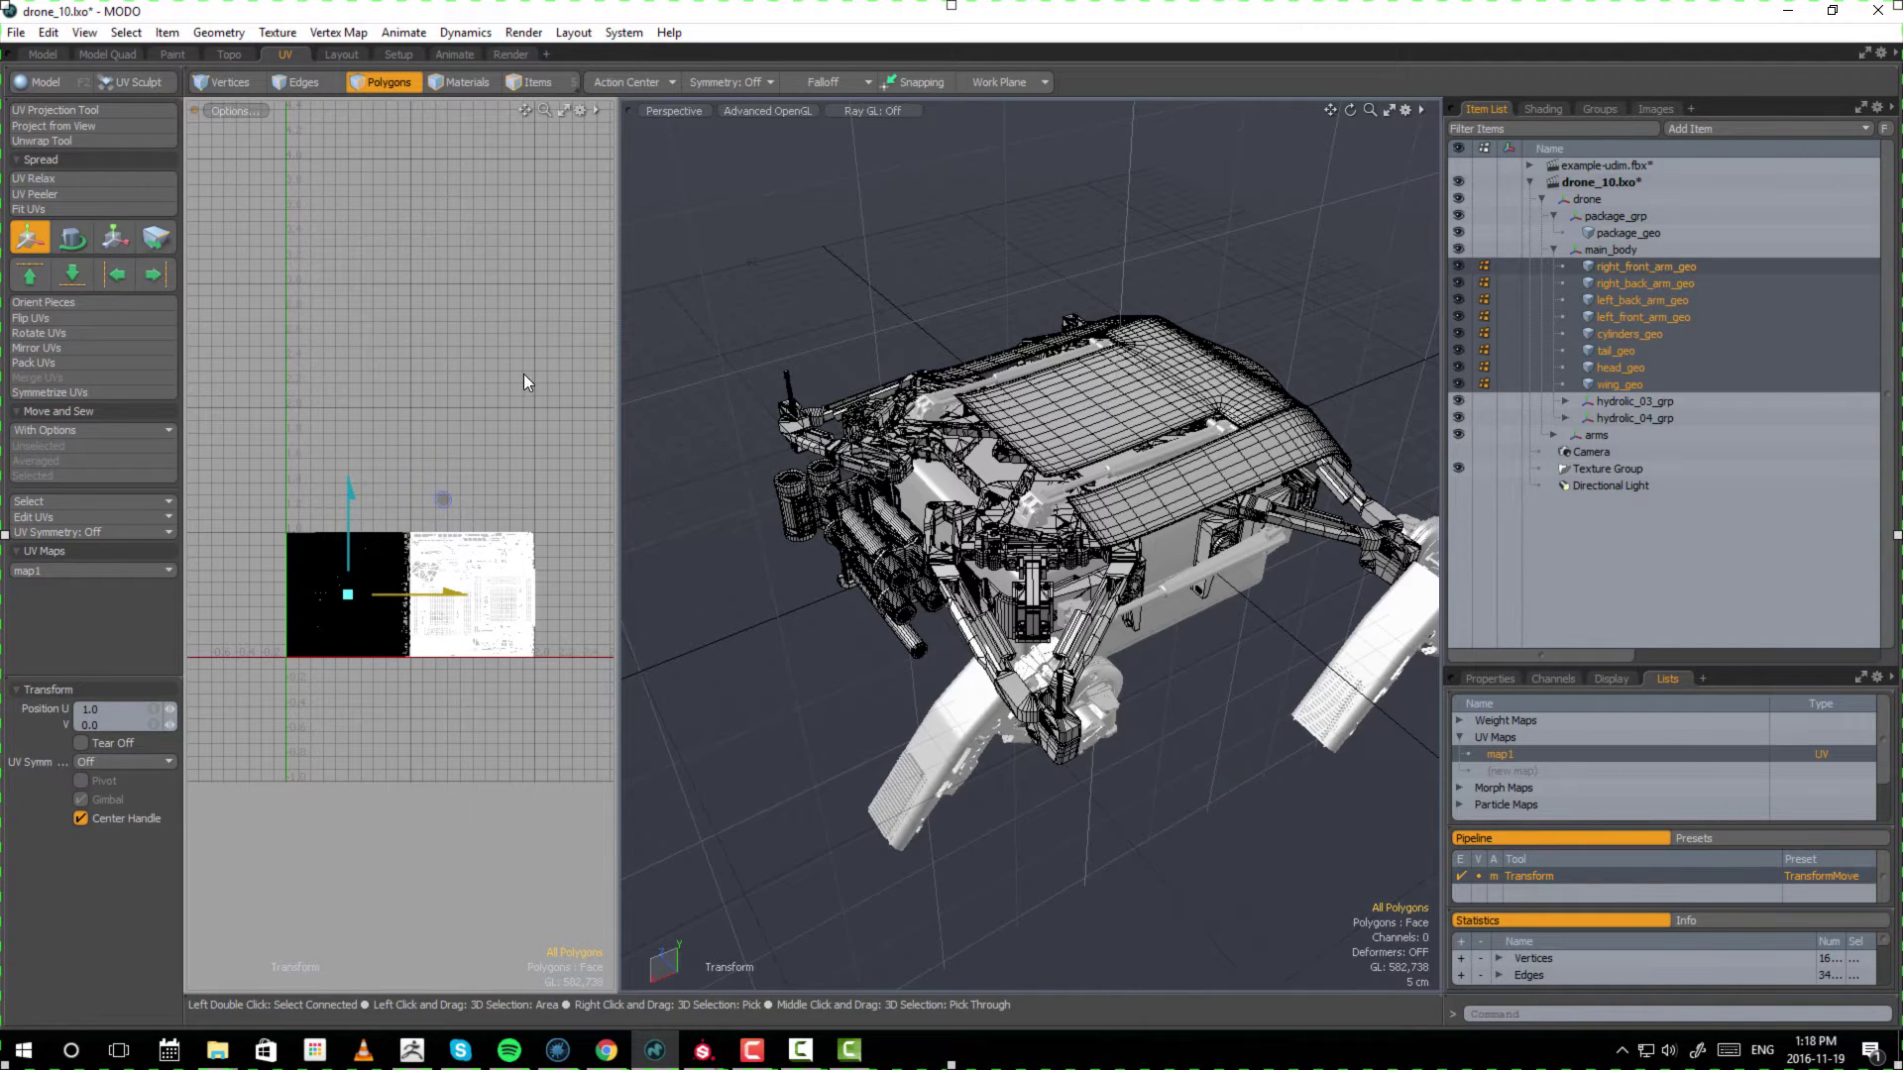
- Move the UVs of right_back_arm_geo by 1 in U, into the tile beside right_front_arm_geo's UVs
key(q)
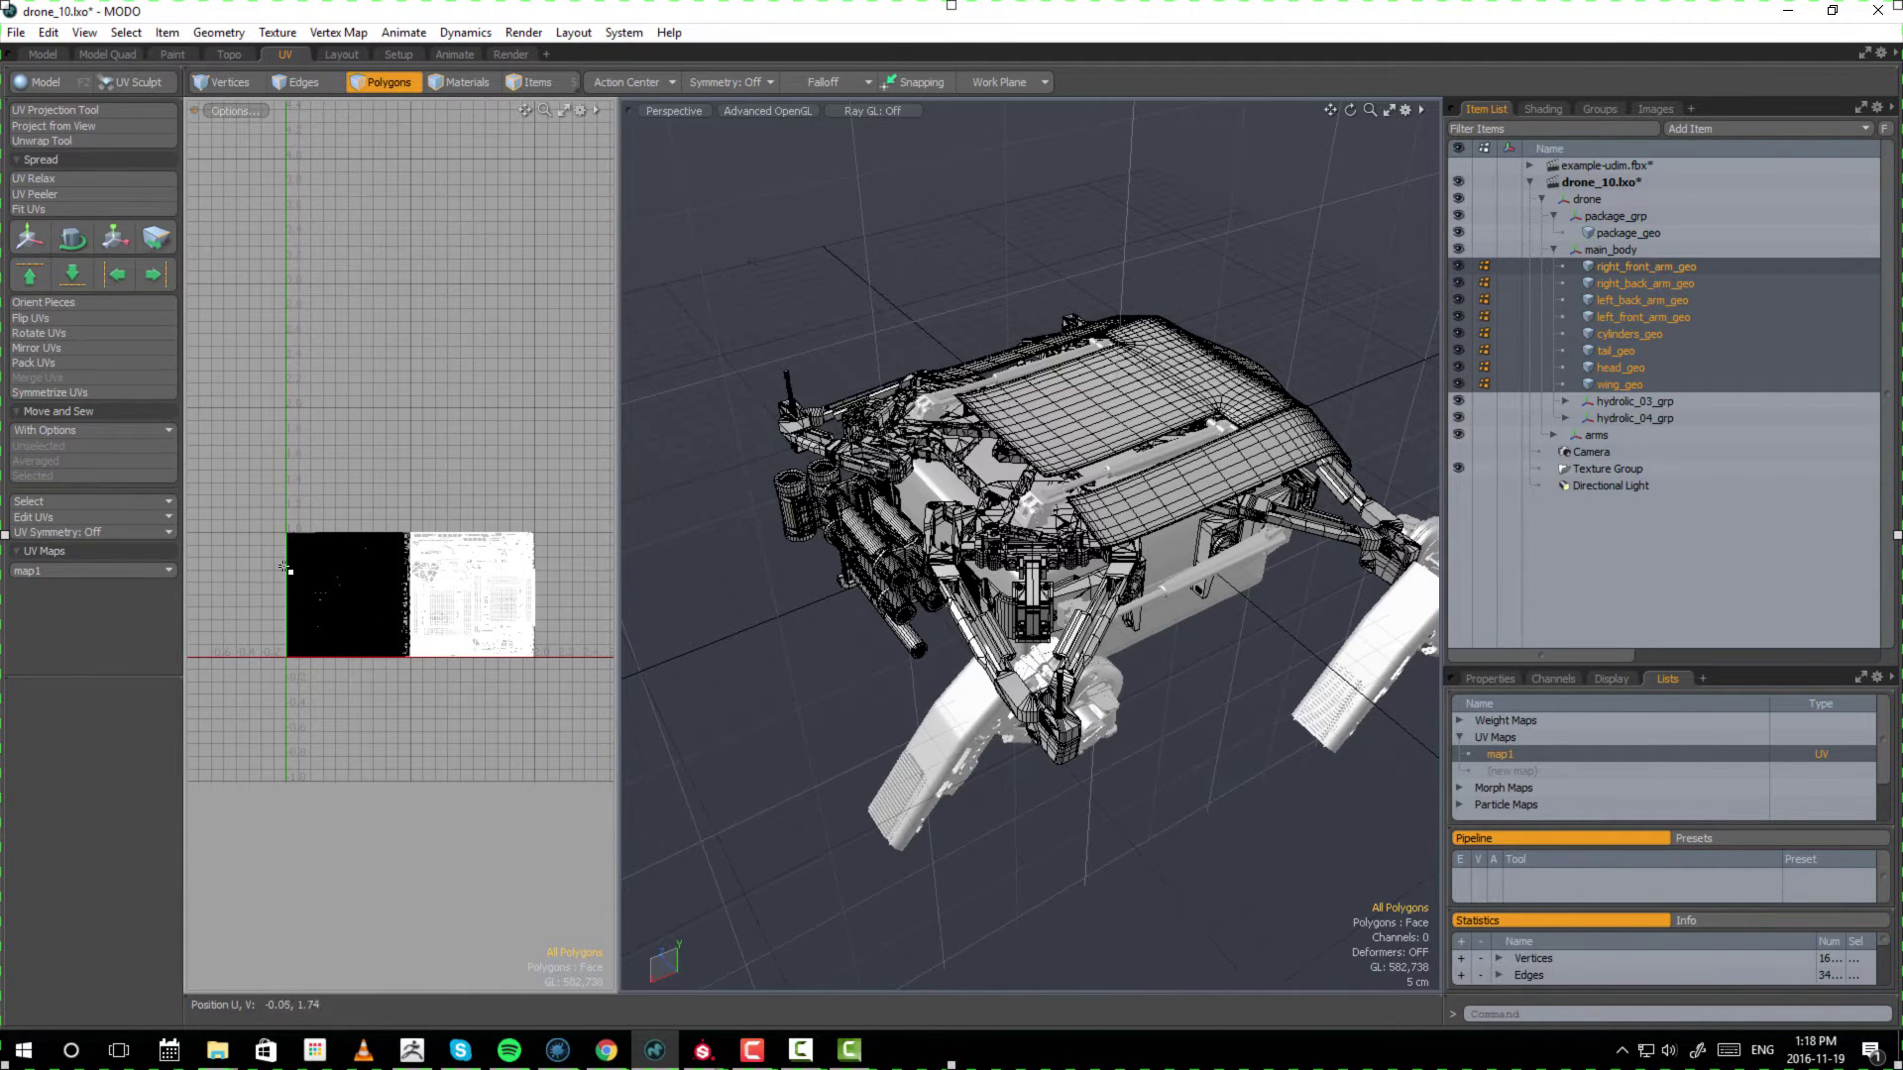
alt+drag(488, 526, 386, 531)
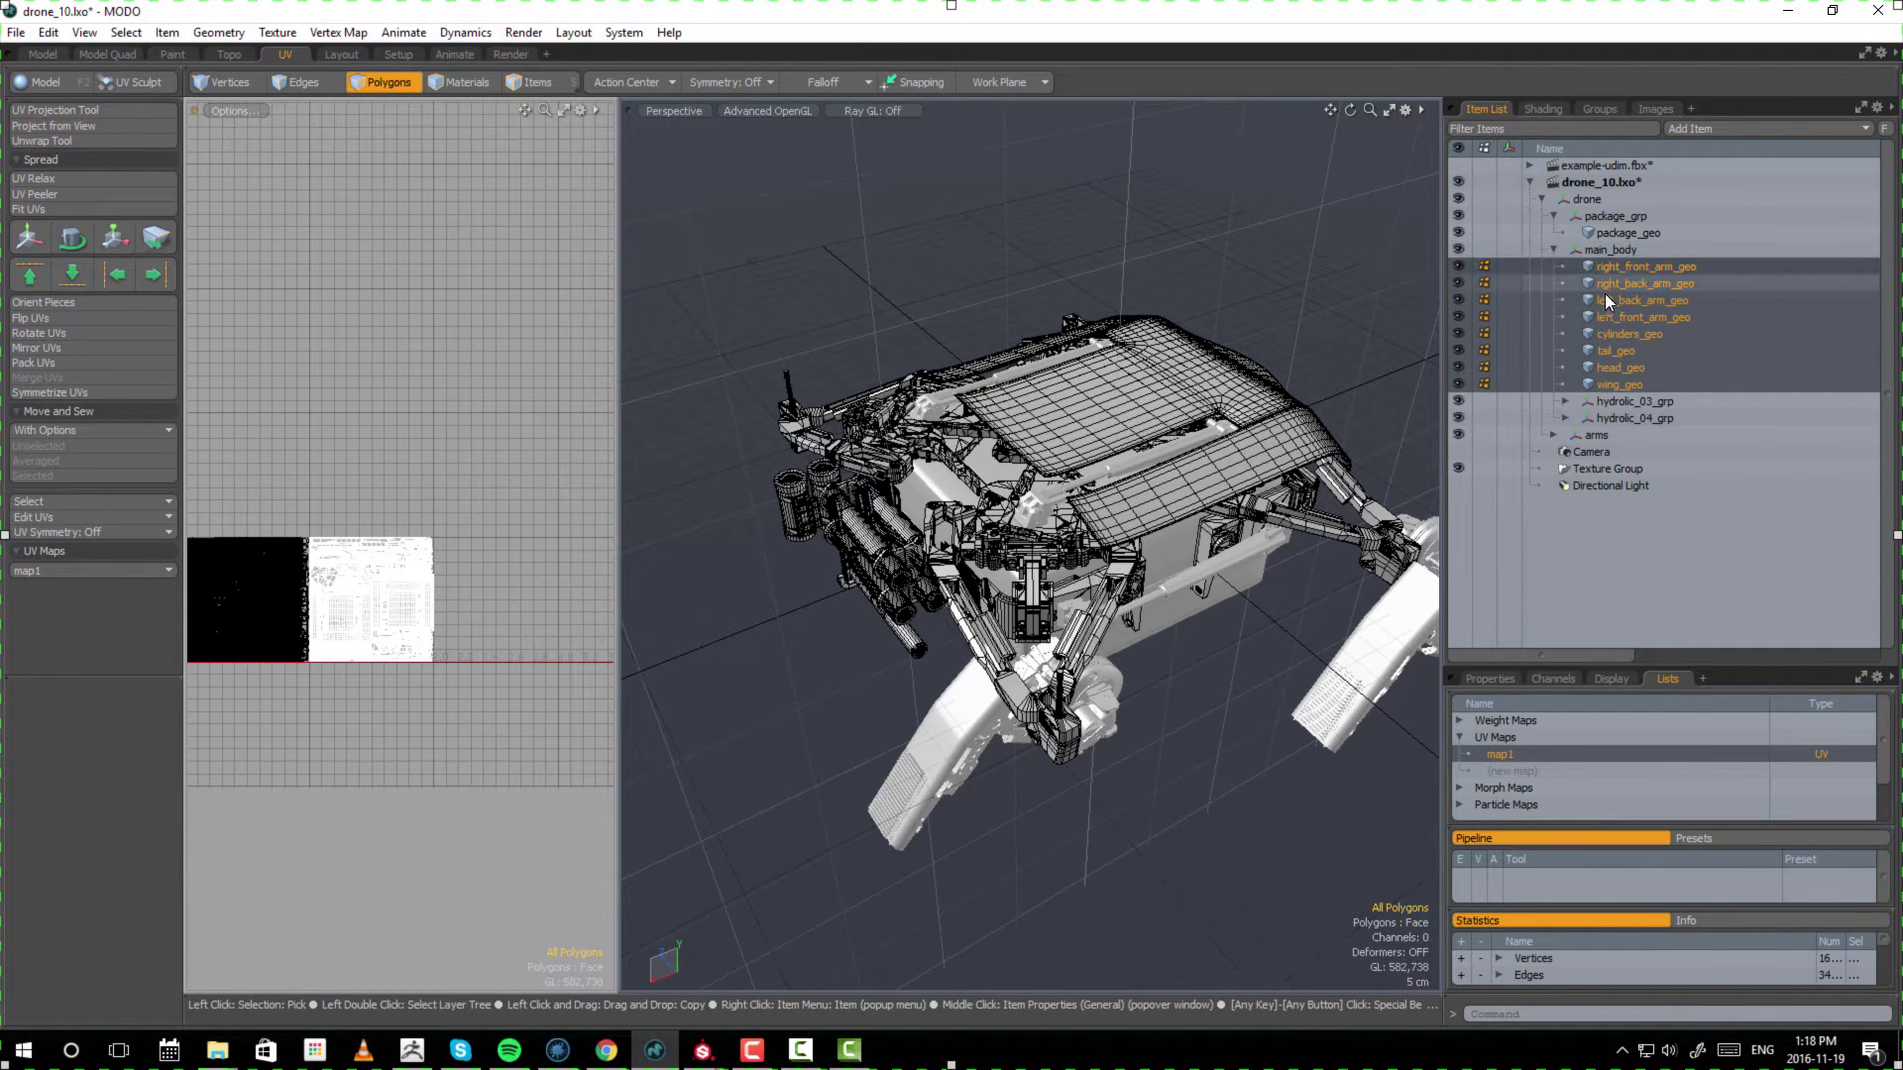
alt+drag(372, 567, 390, 562)
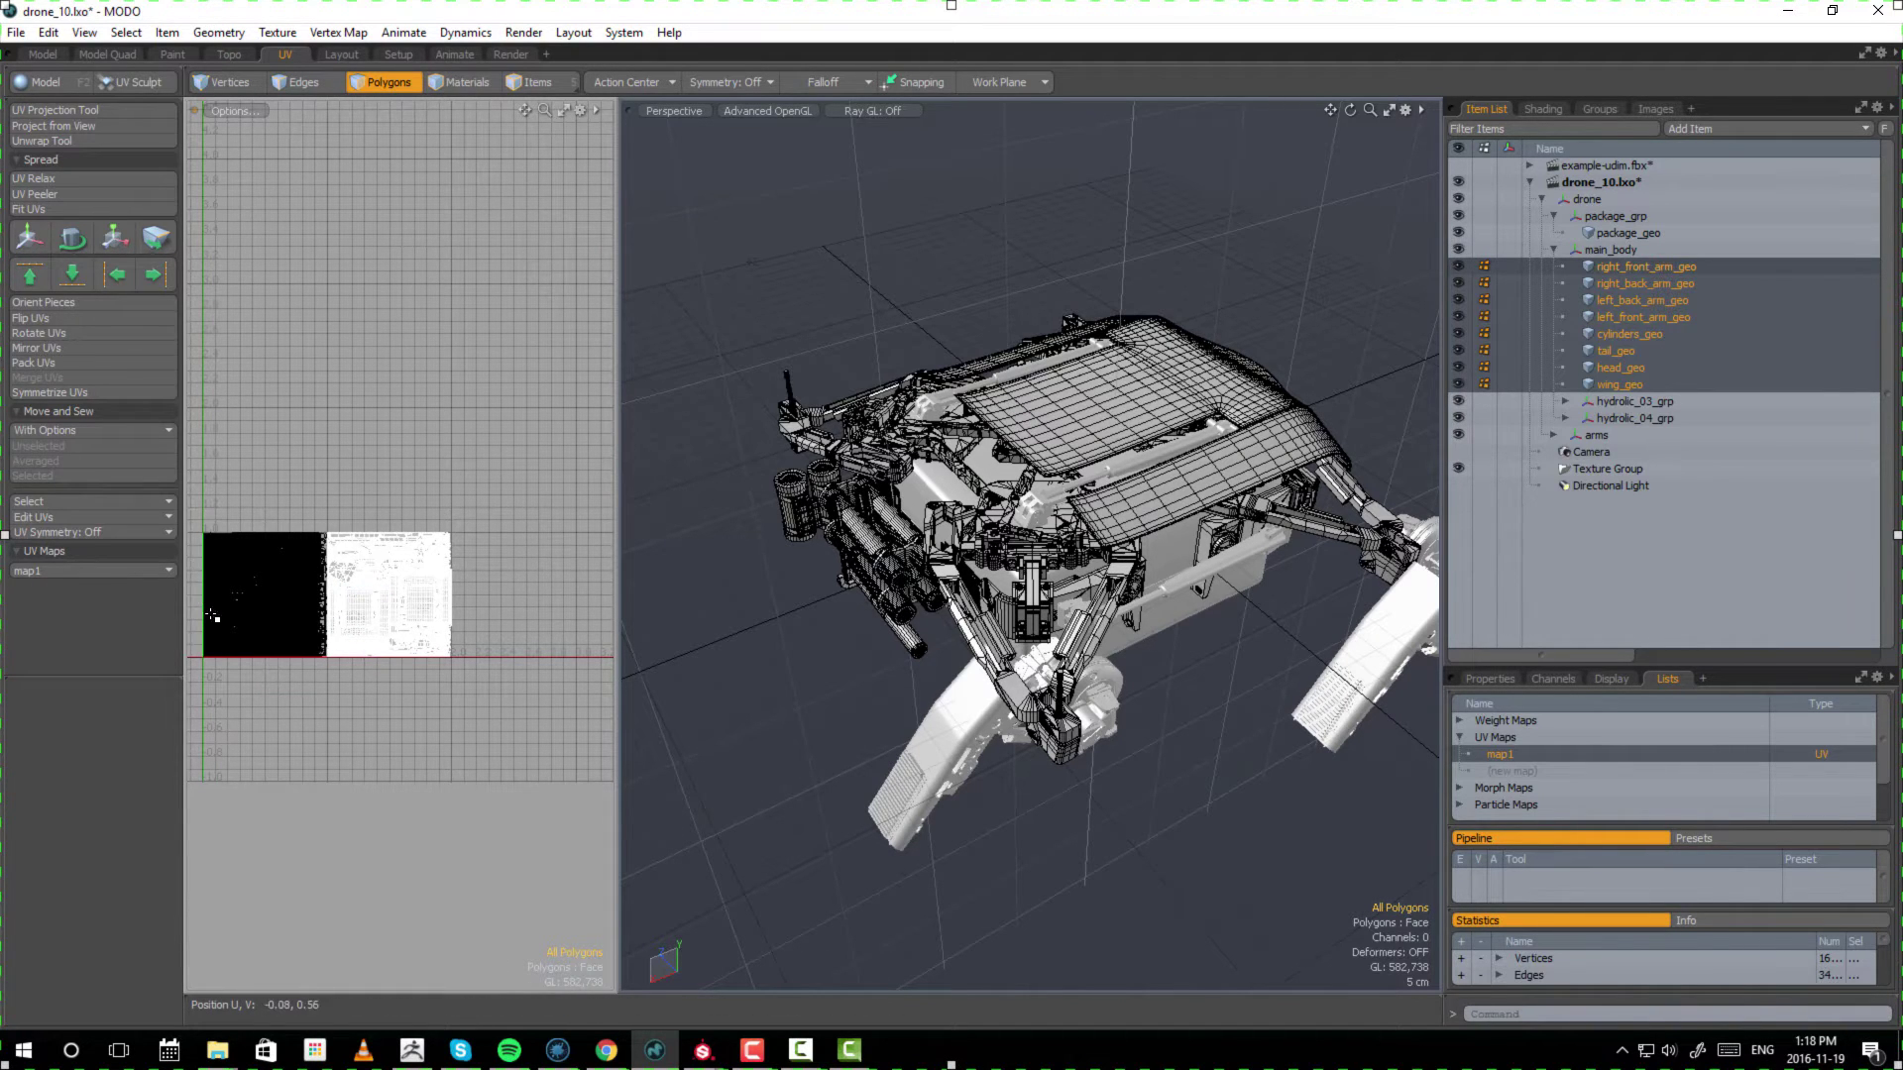
click(1625, 234)
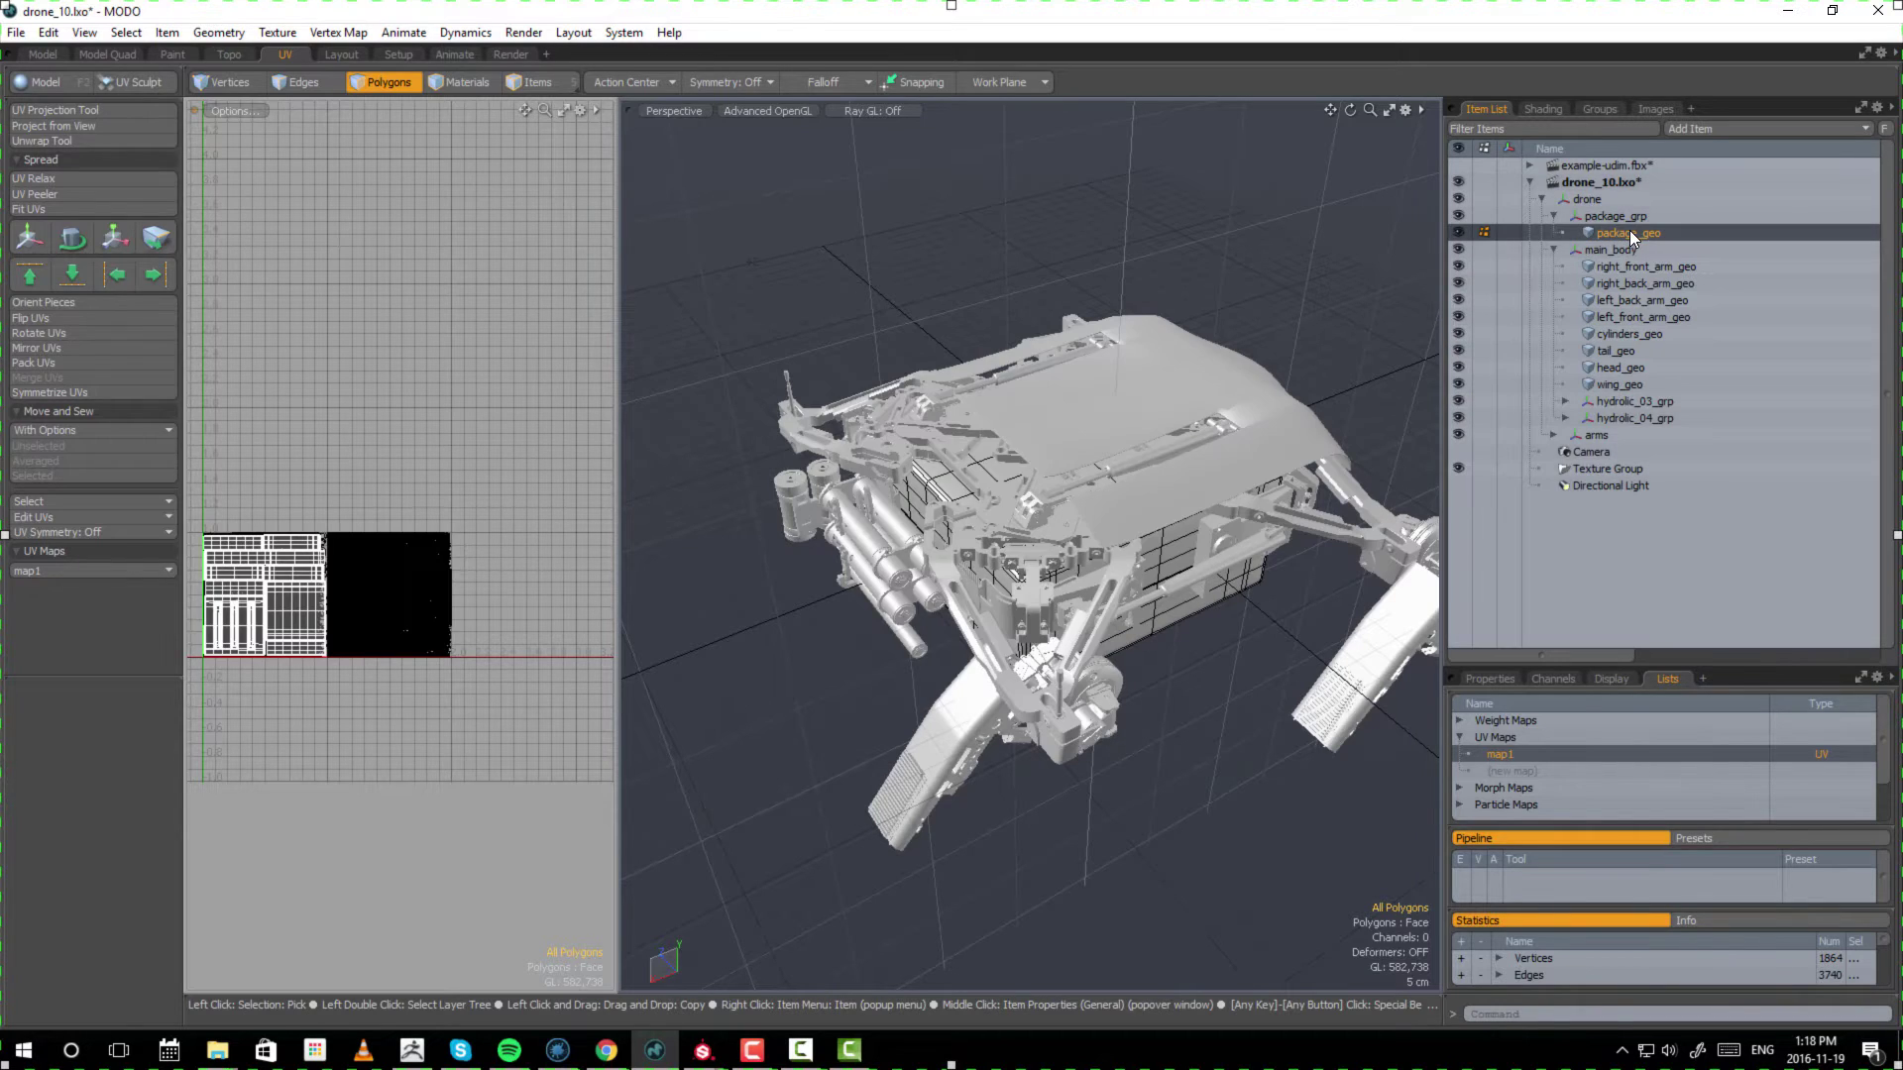
click(1643, 265)
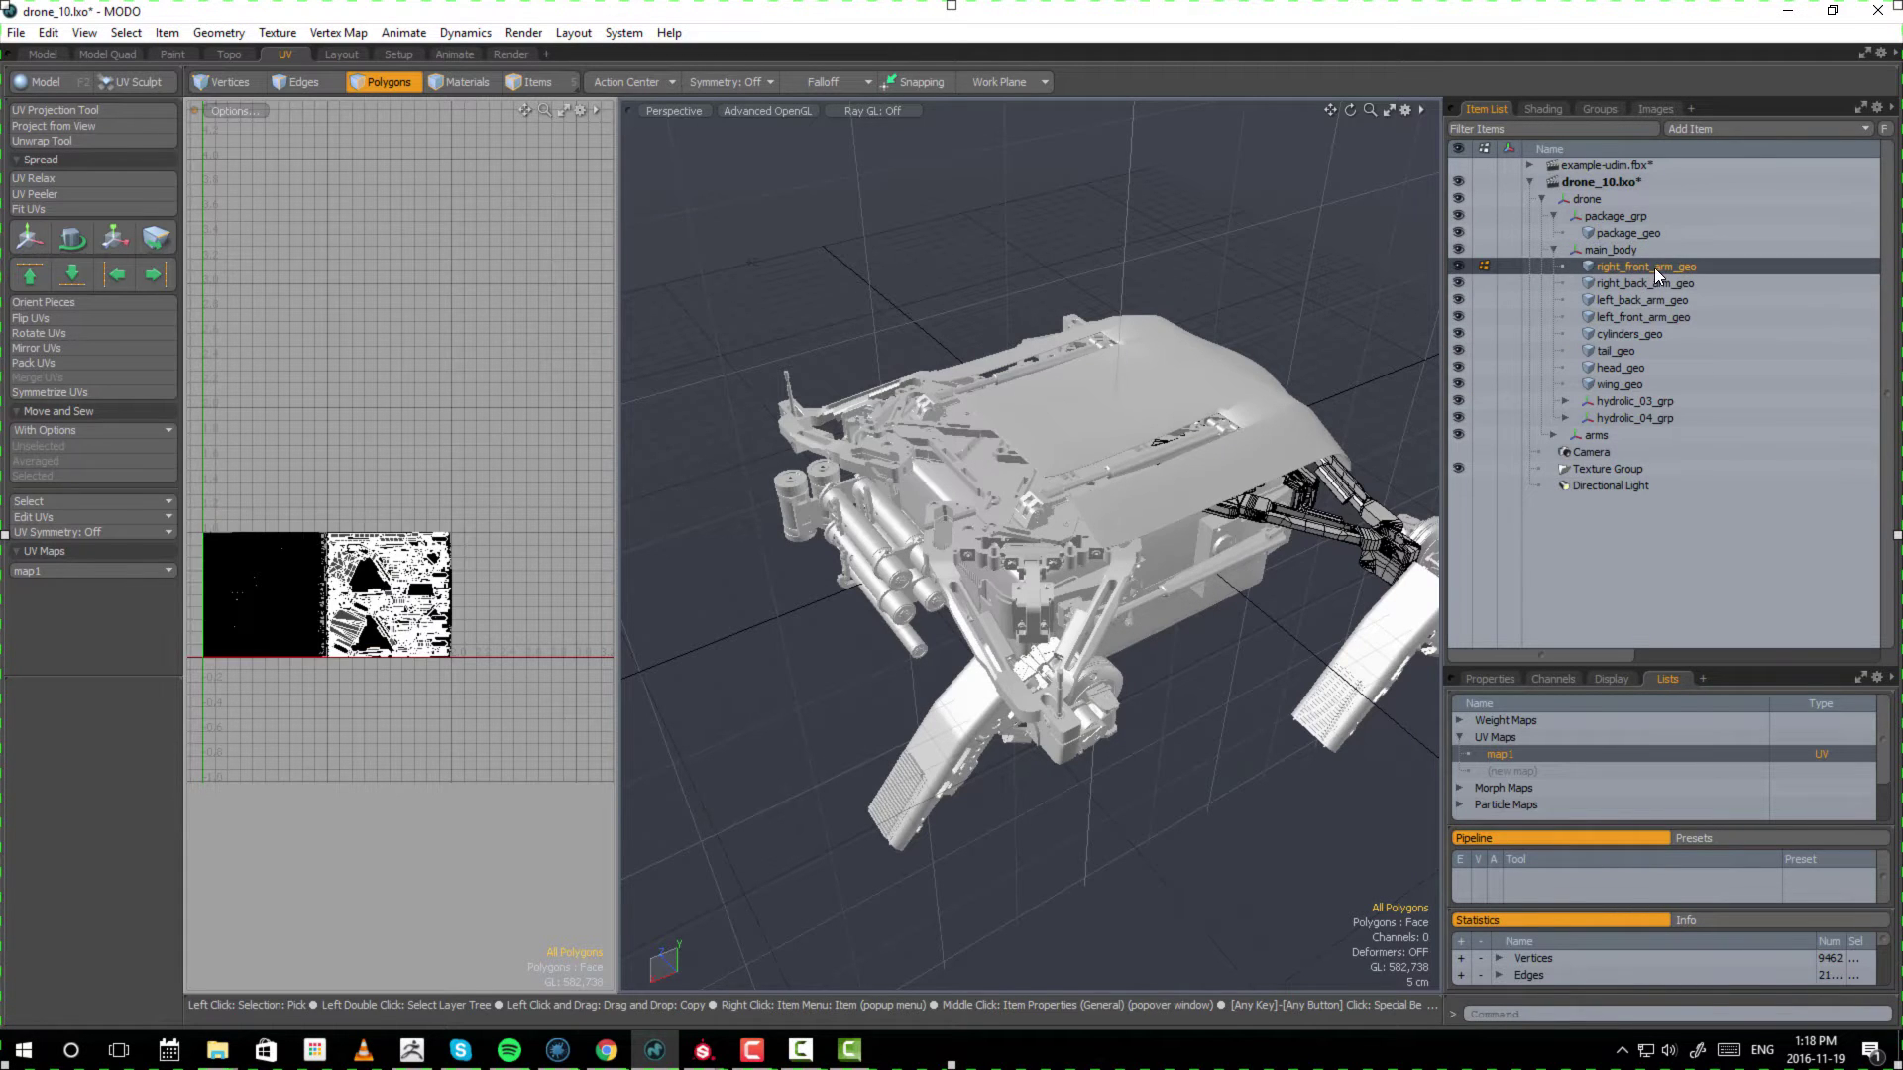
click(1643, 283)
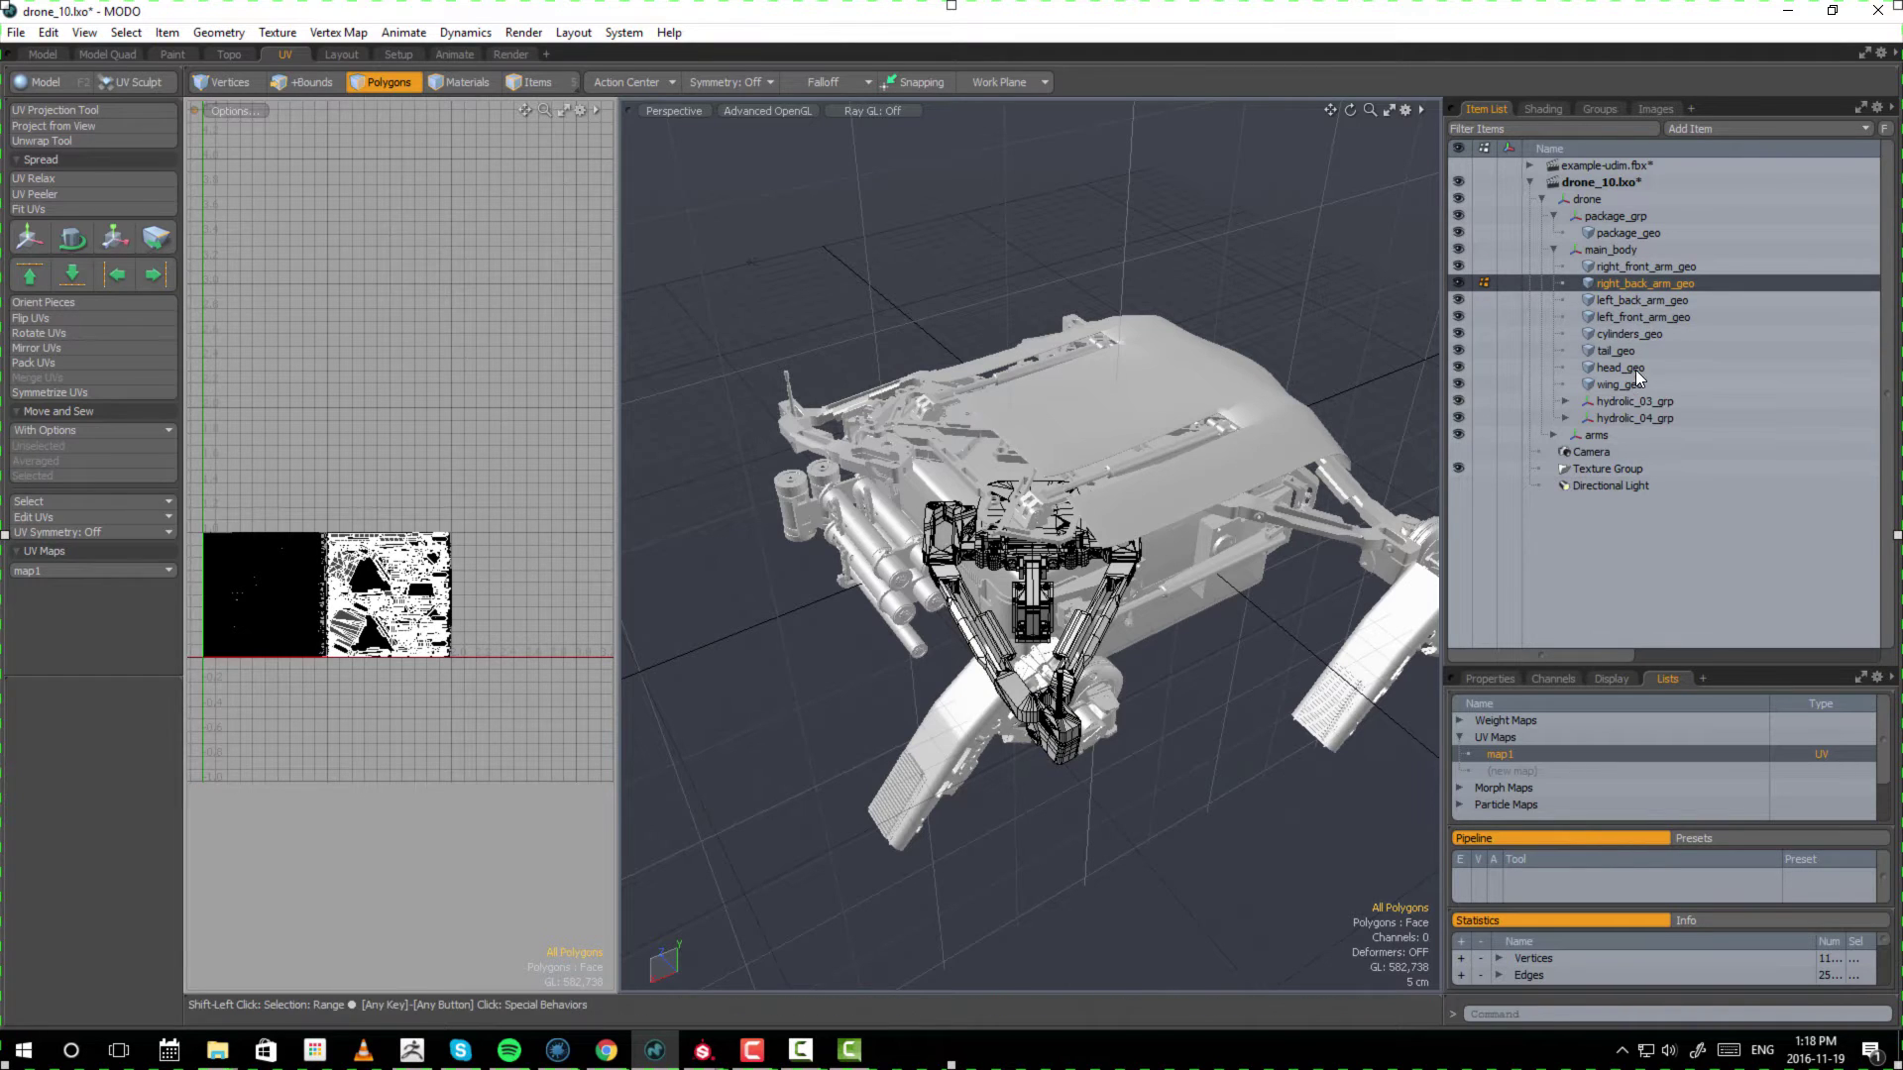
key(w)
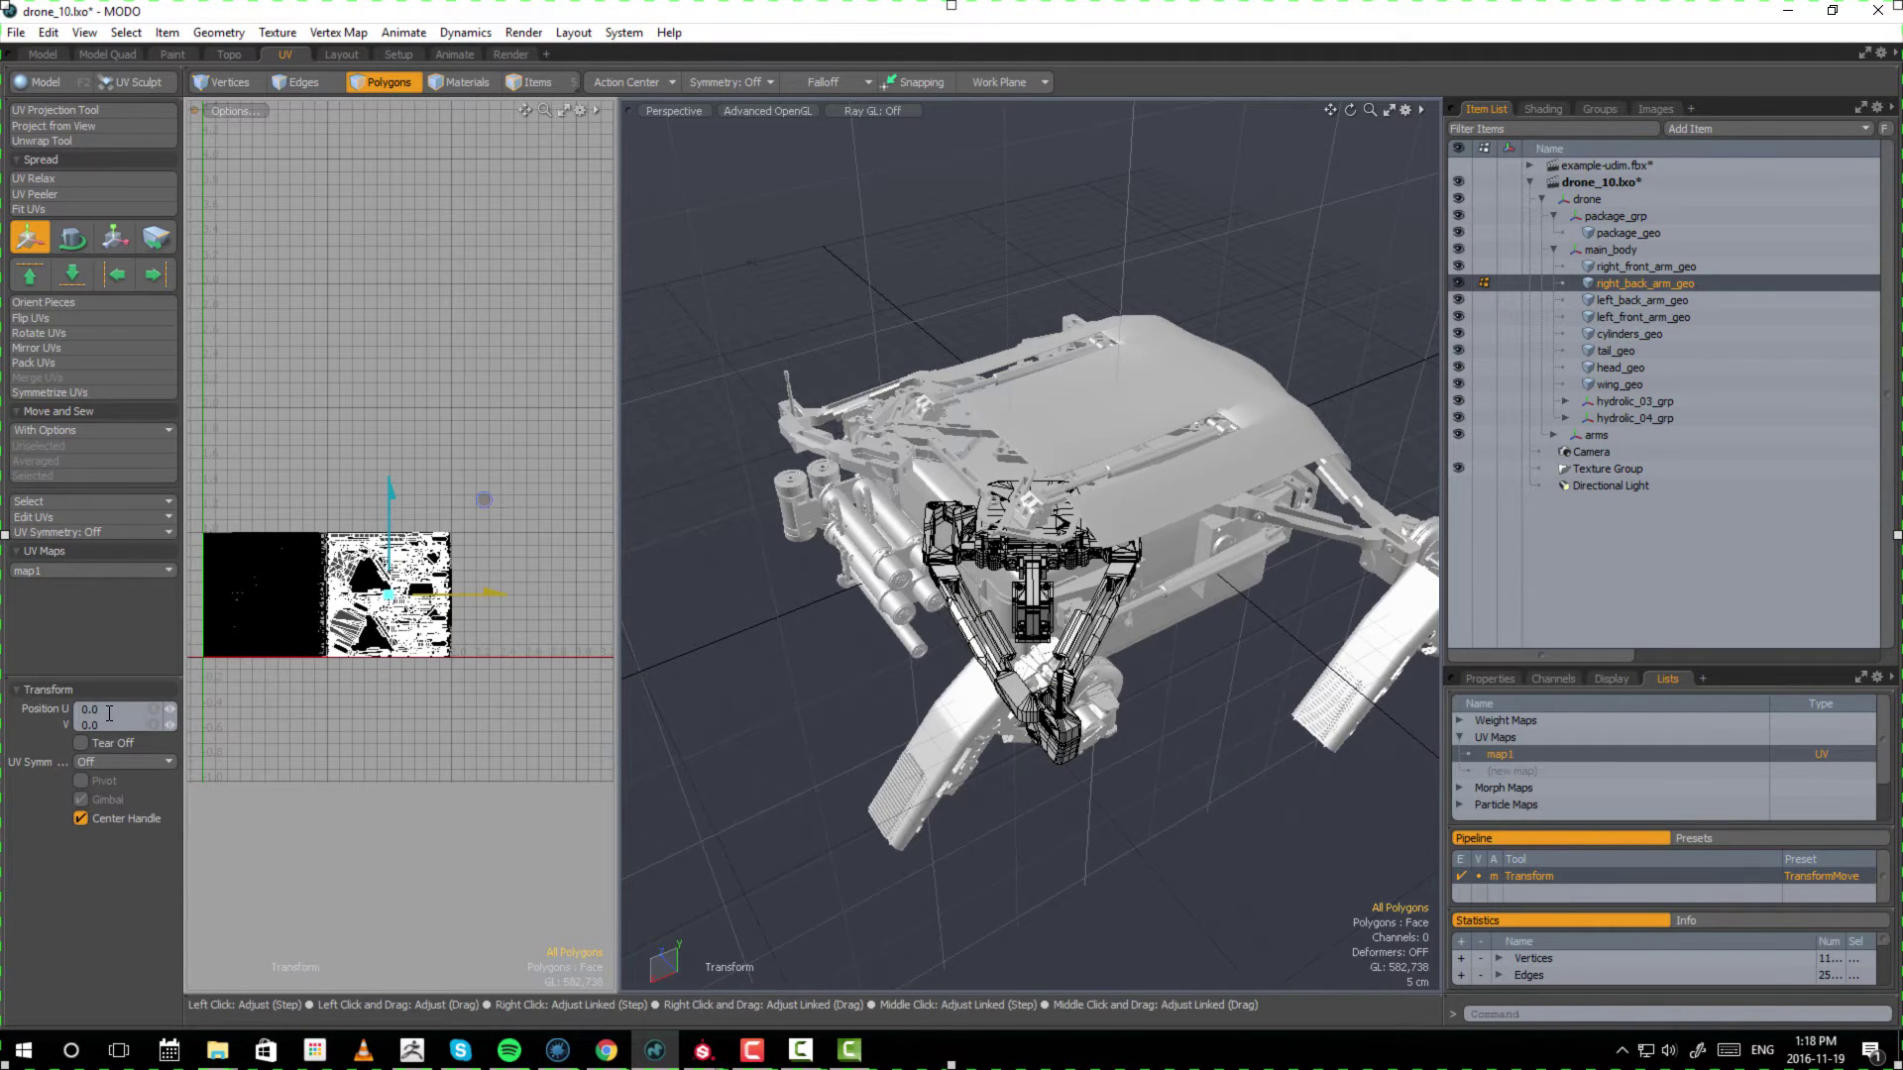
key(Return)
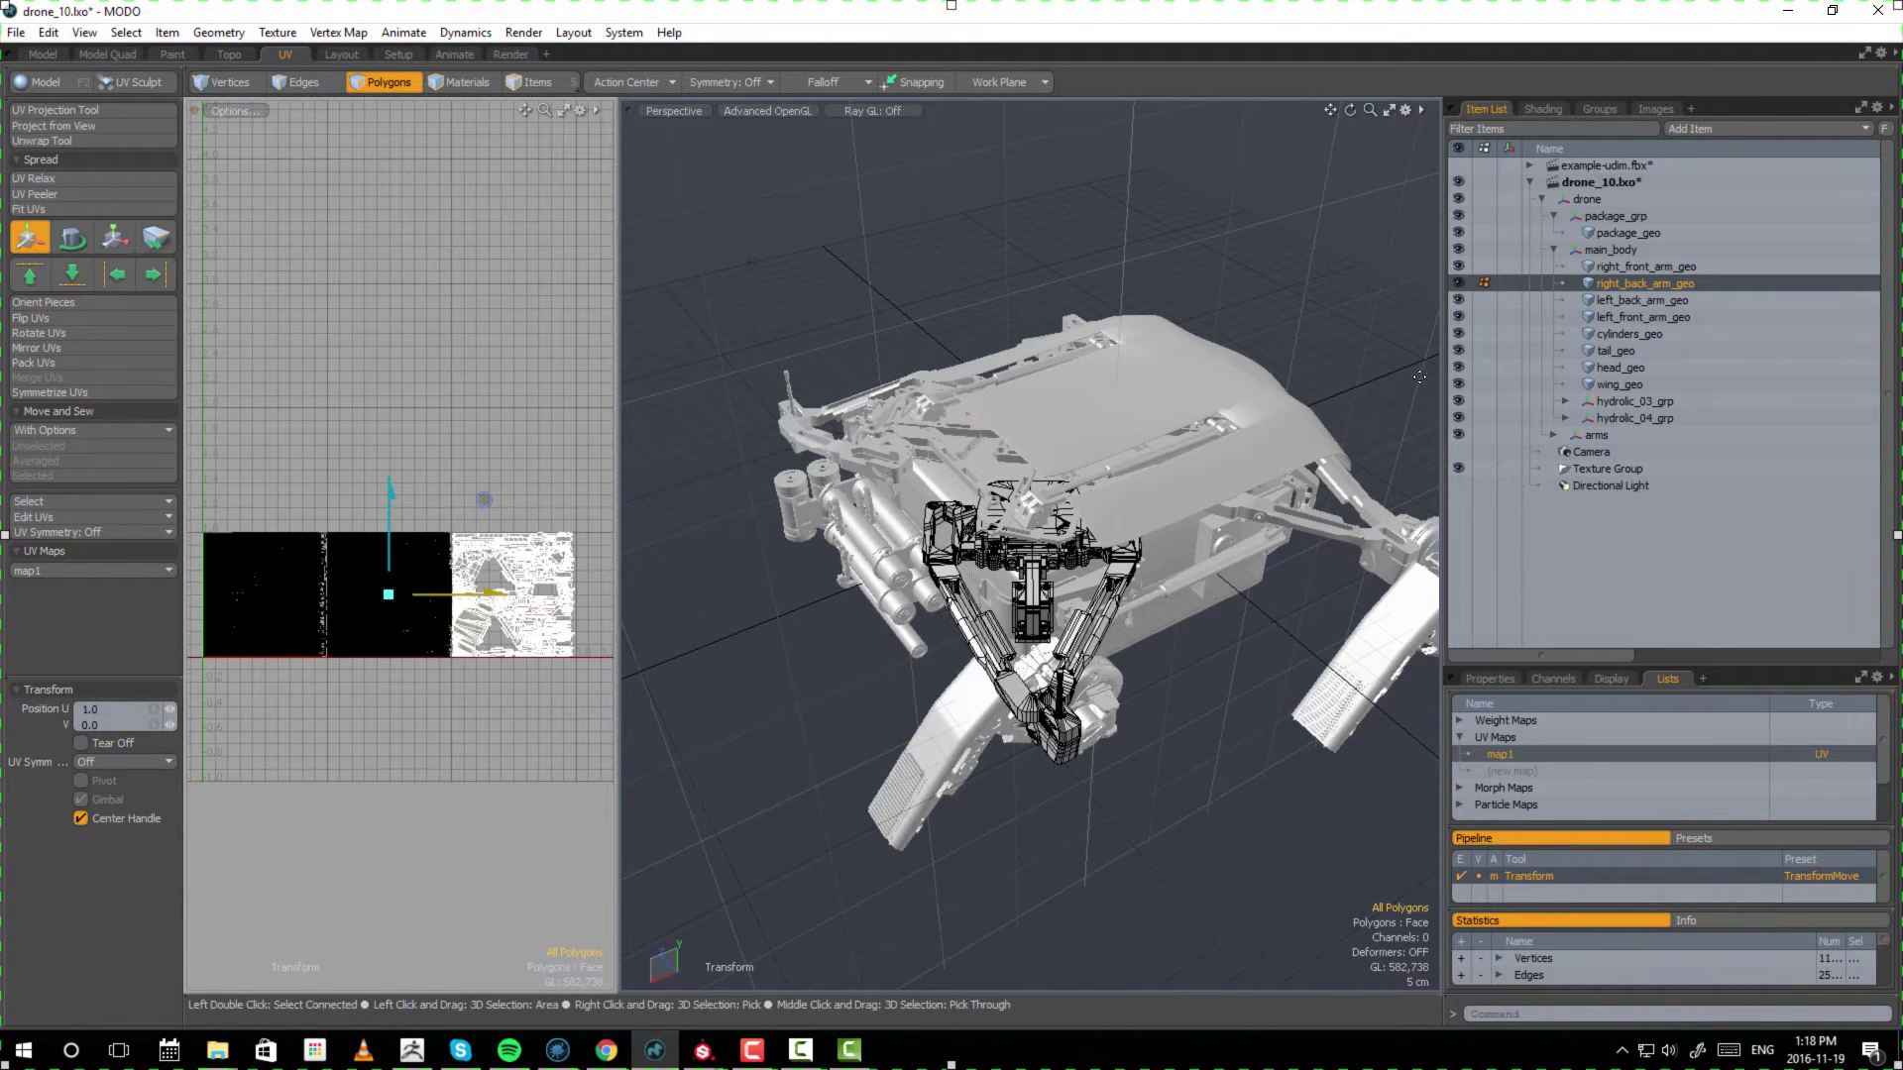
- Offset the UVs of left_back_arm_geo by 2 in U and those of left_front_arm_geo by 3 in U
click(1655, 303)
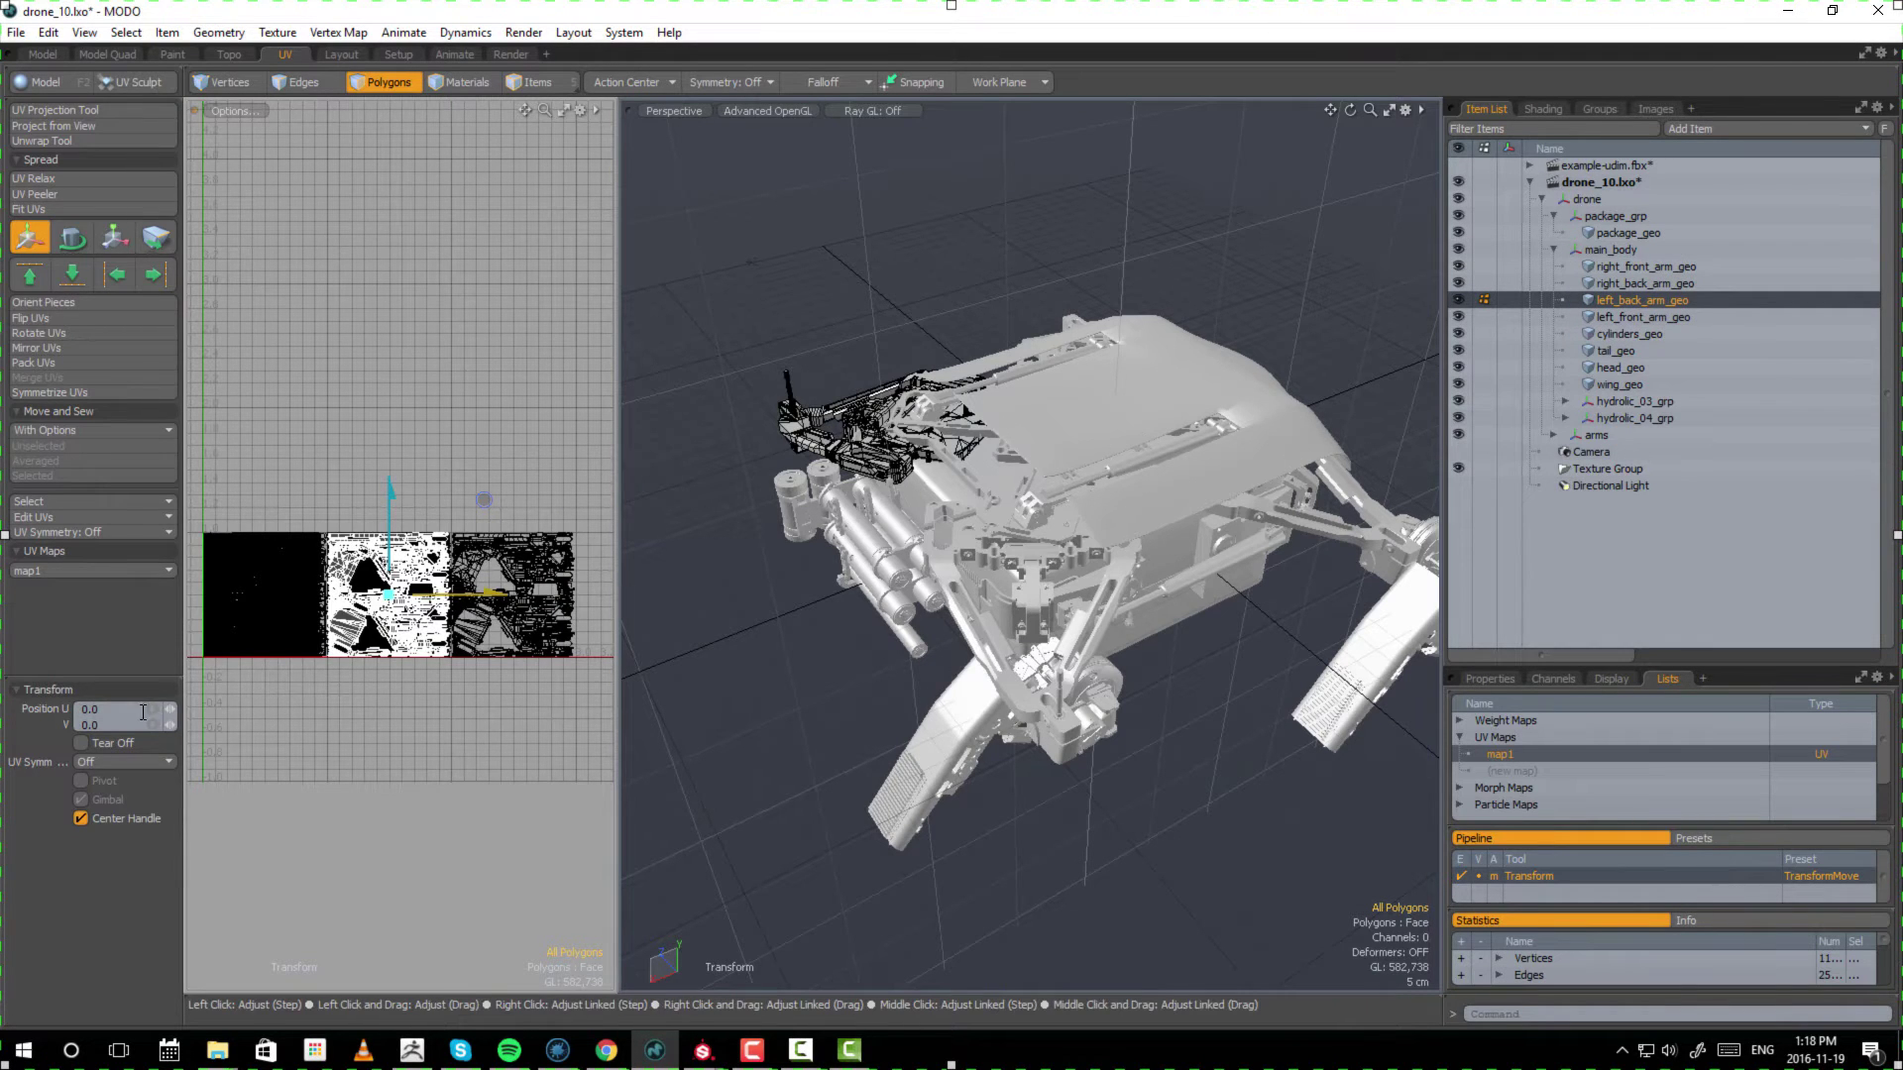
text(2)
key(Return)
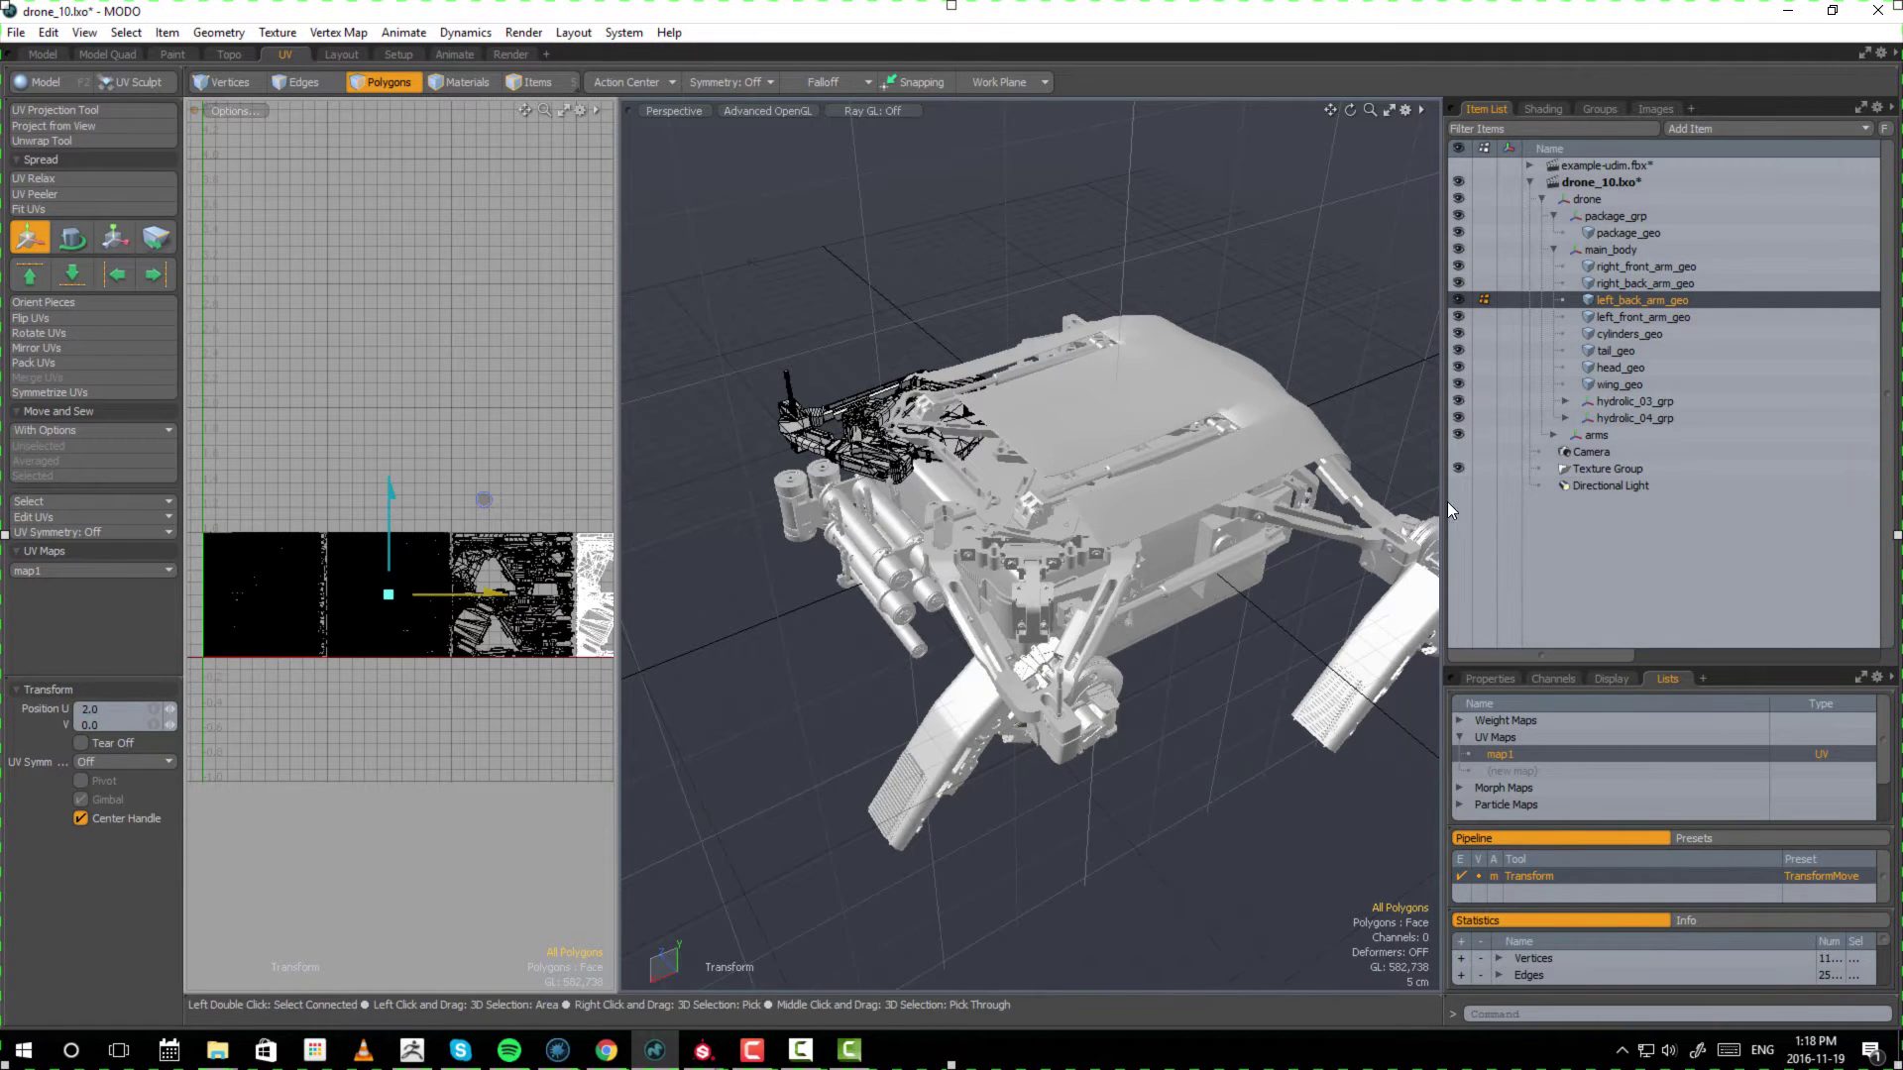
click(1643, 318)
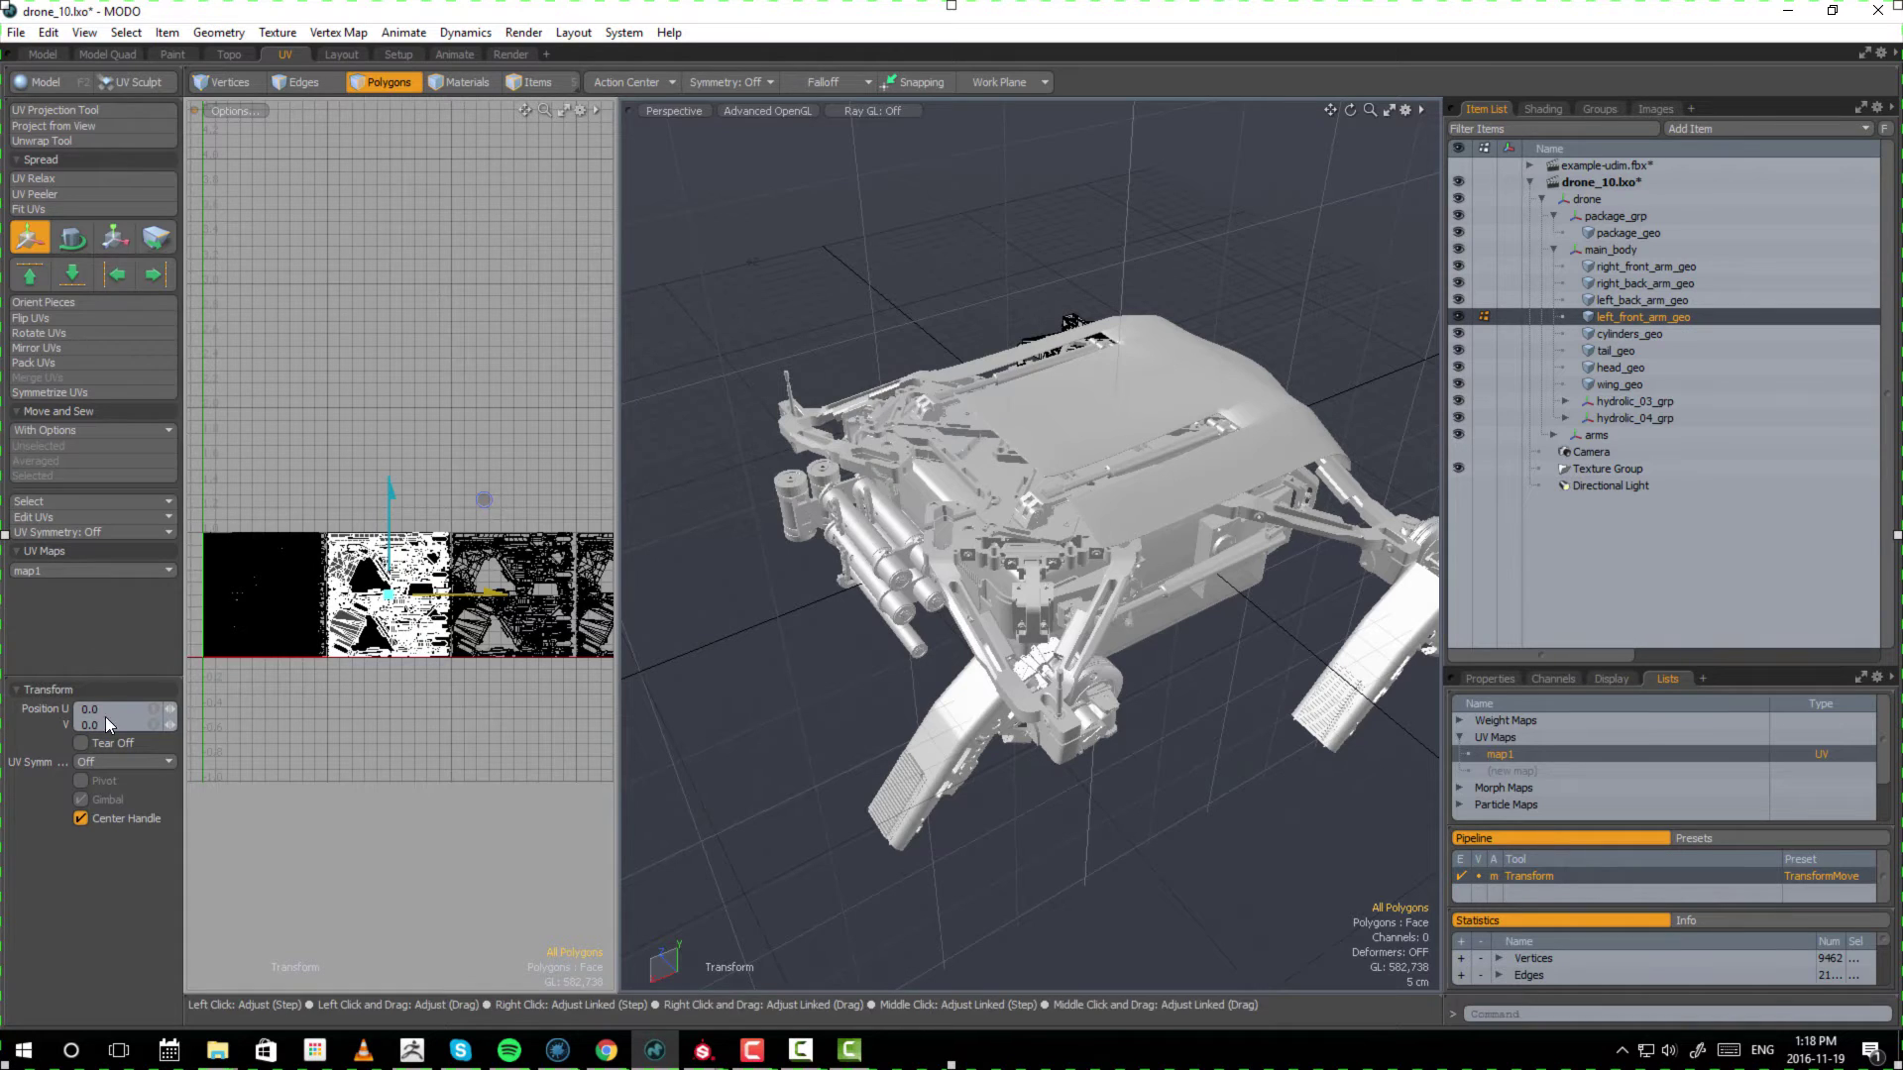
text(3)
key(Return)
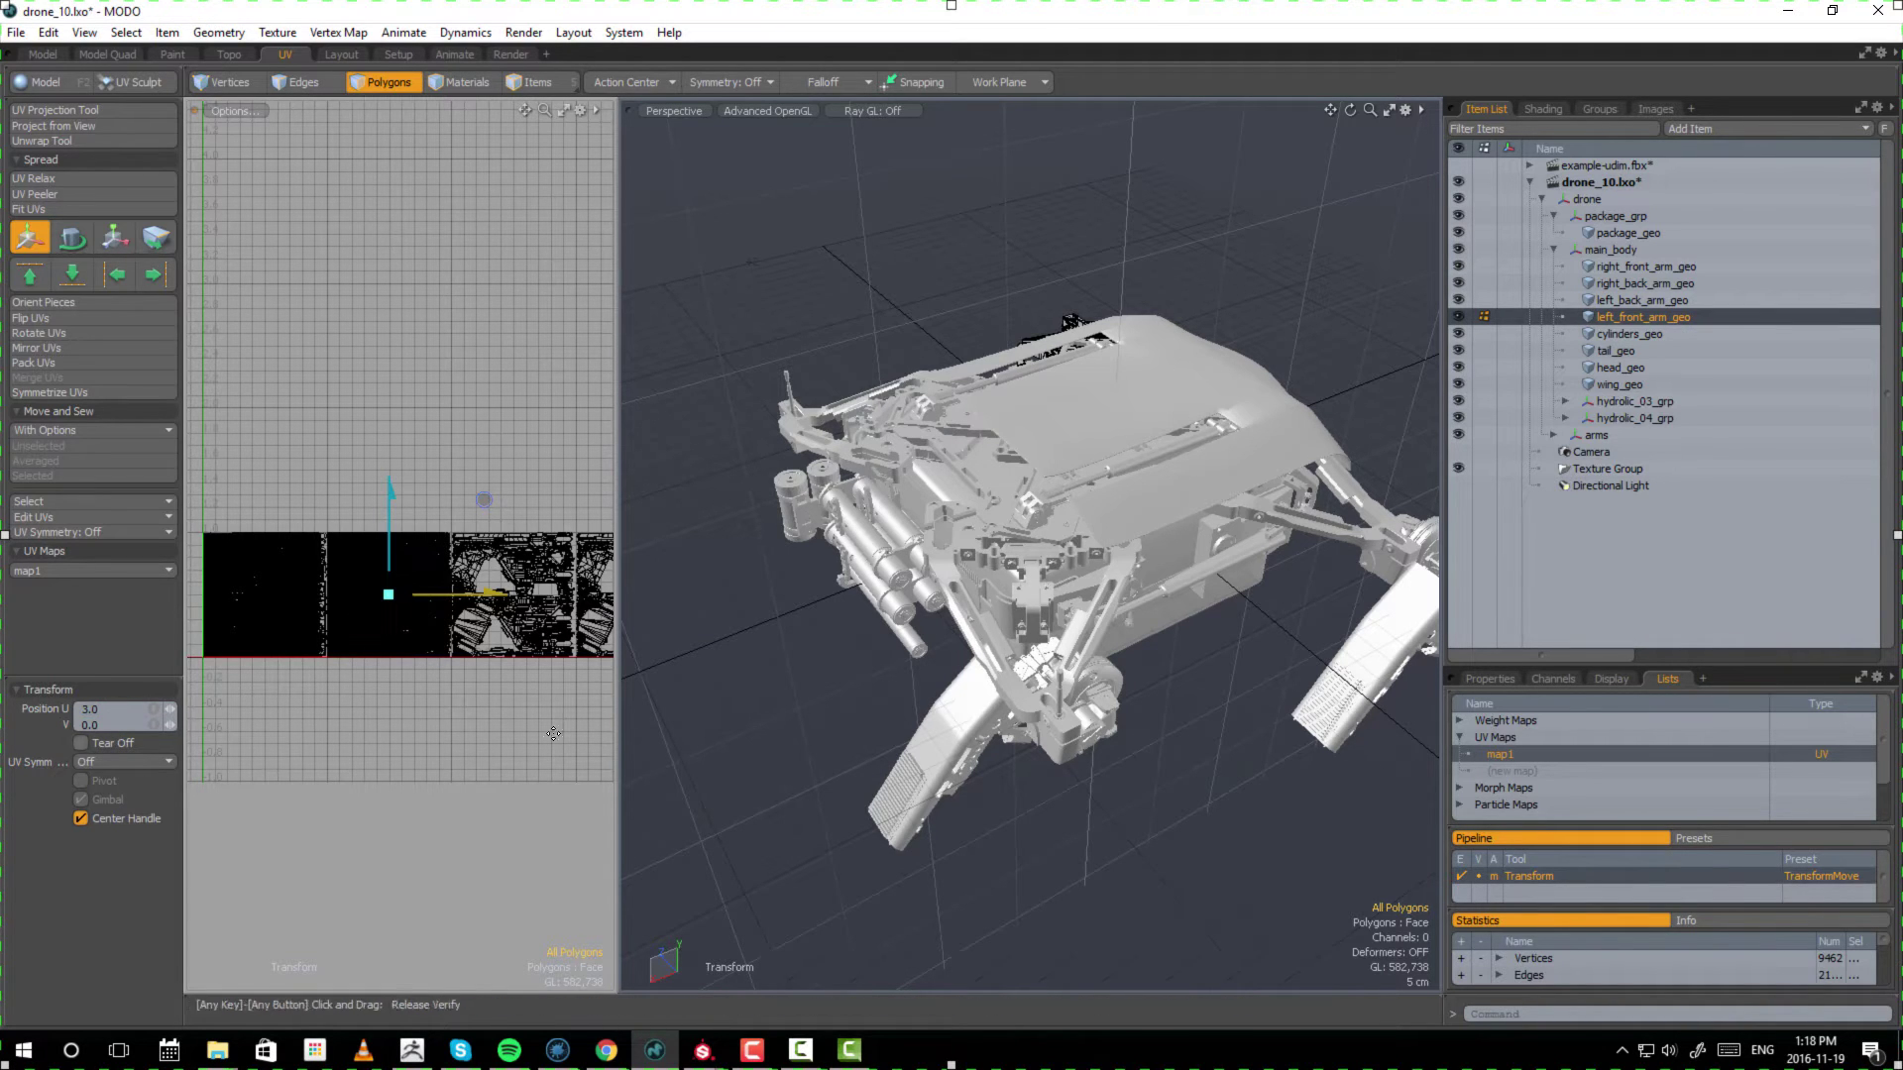
- Offset the UVs of cylinders_geo by 4 in U and those of tail_geo by 5 in U
click(847, 525)
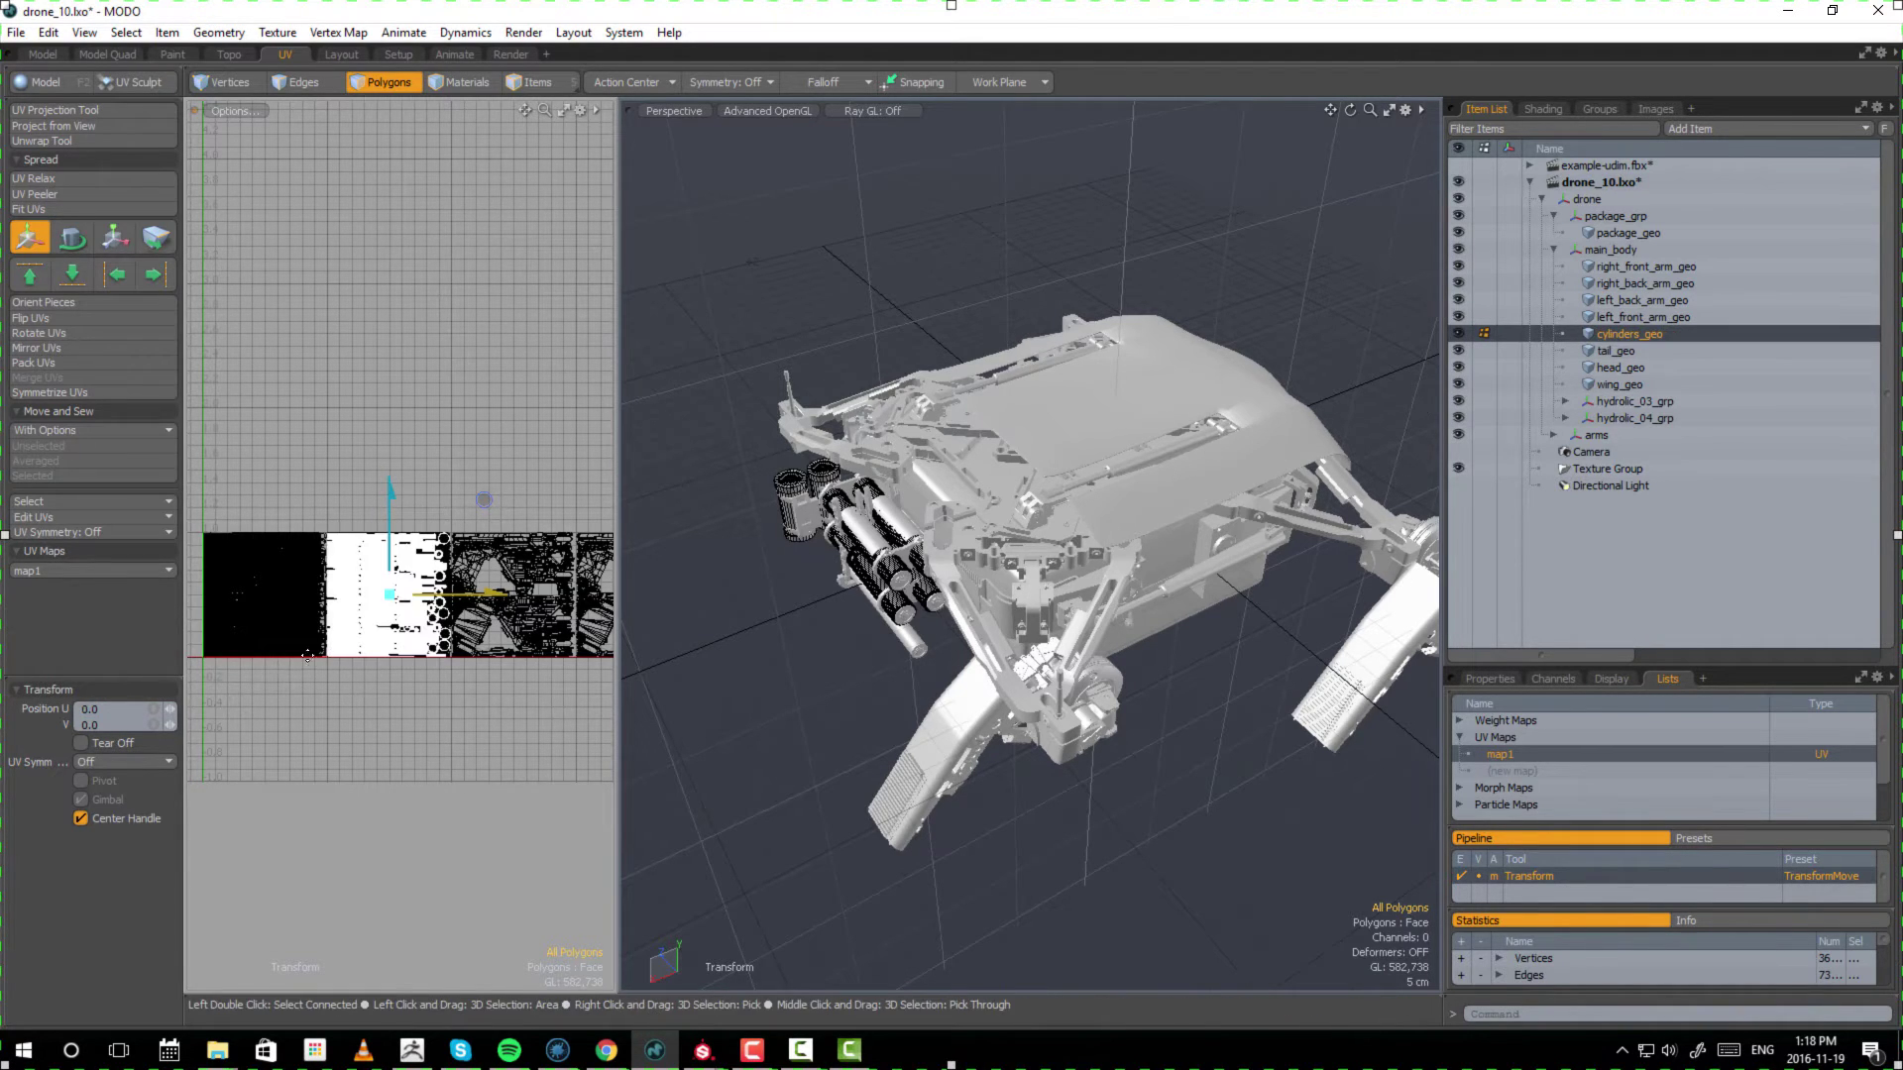
click(115, 710)
text(4.0)
key(Return)
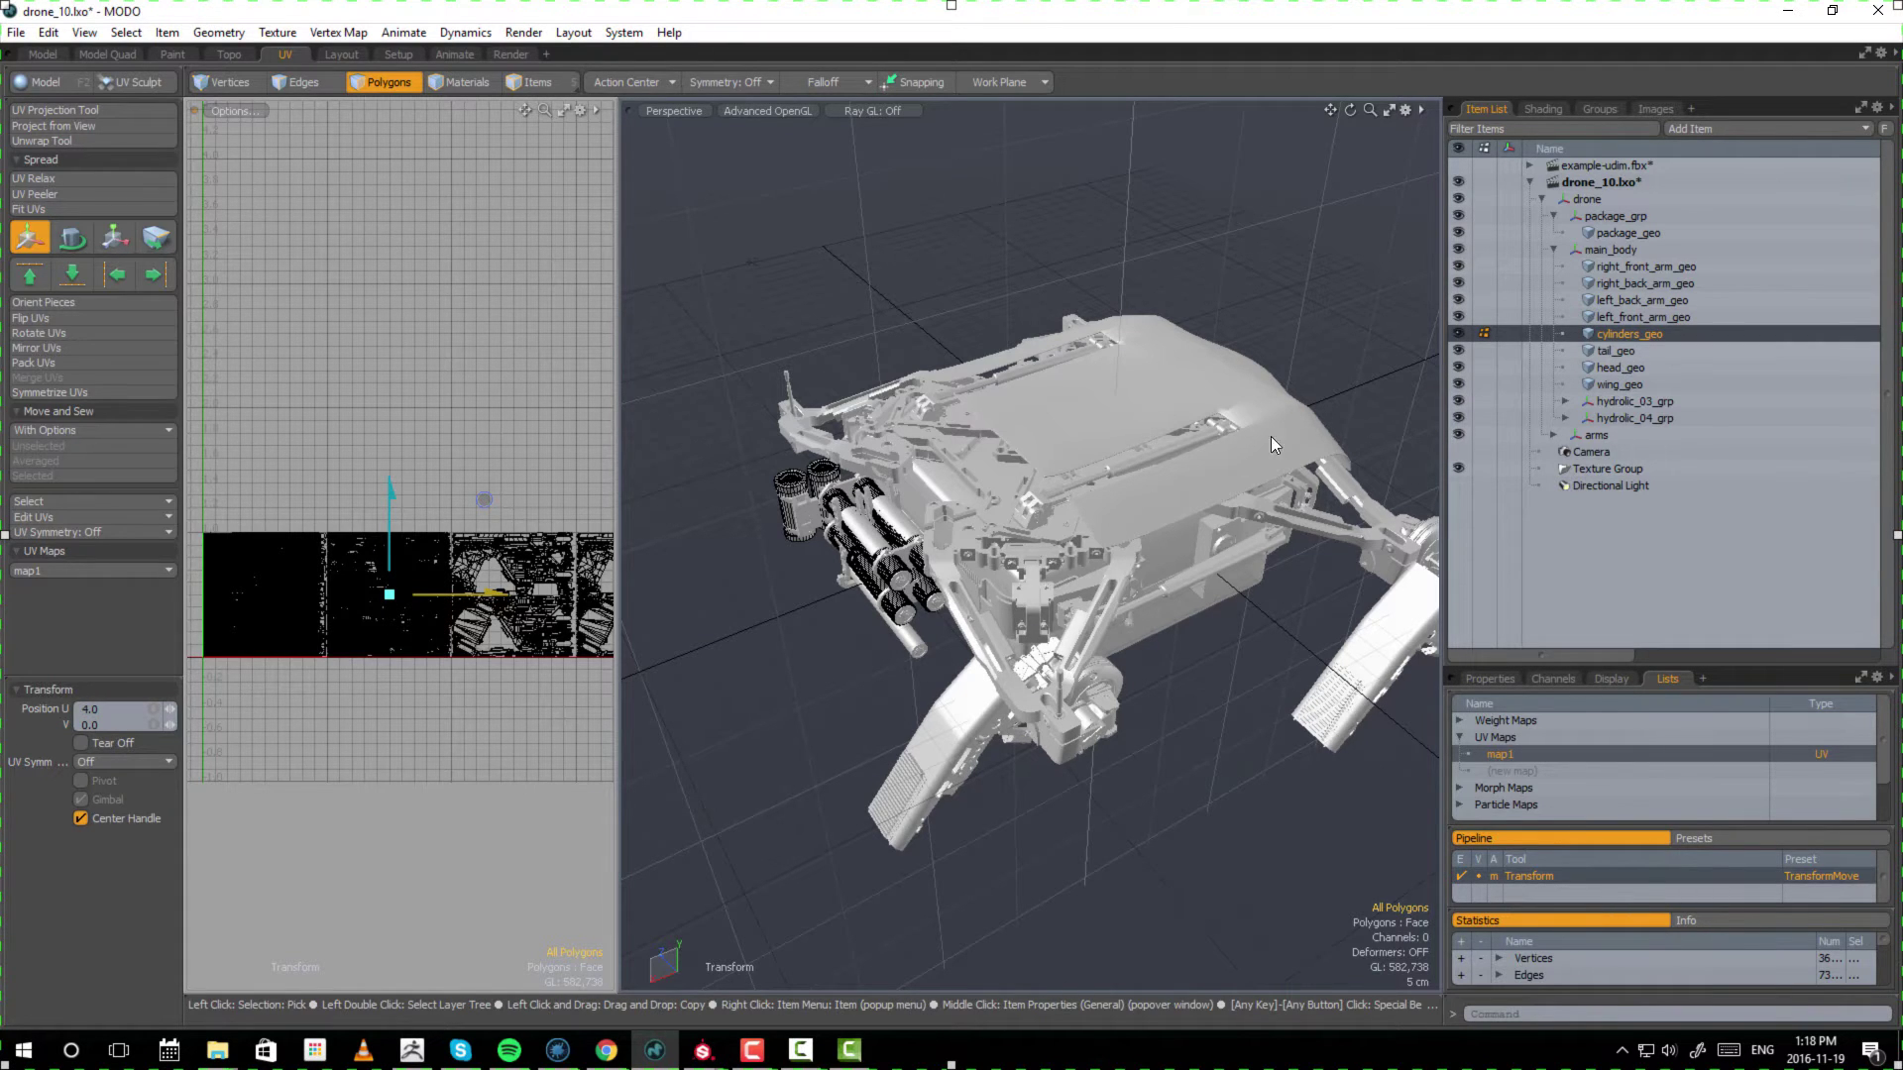
click(1001, 509)
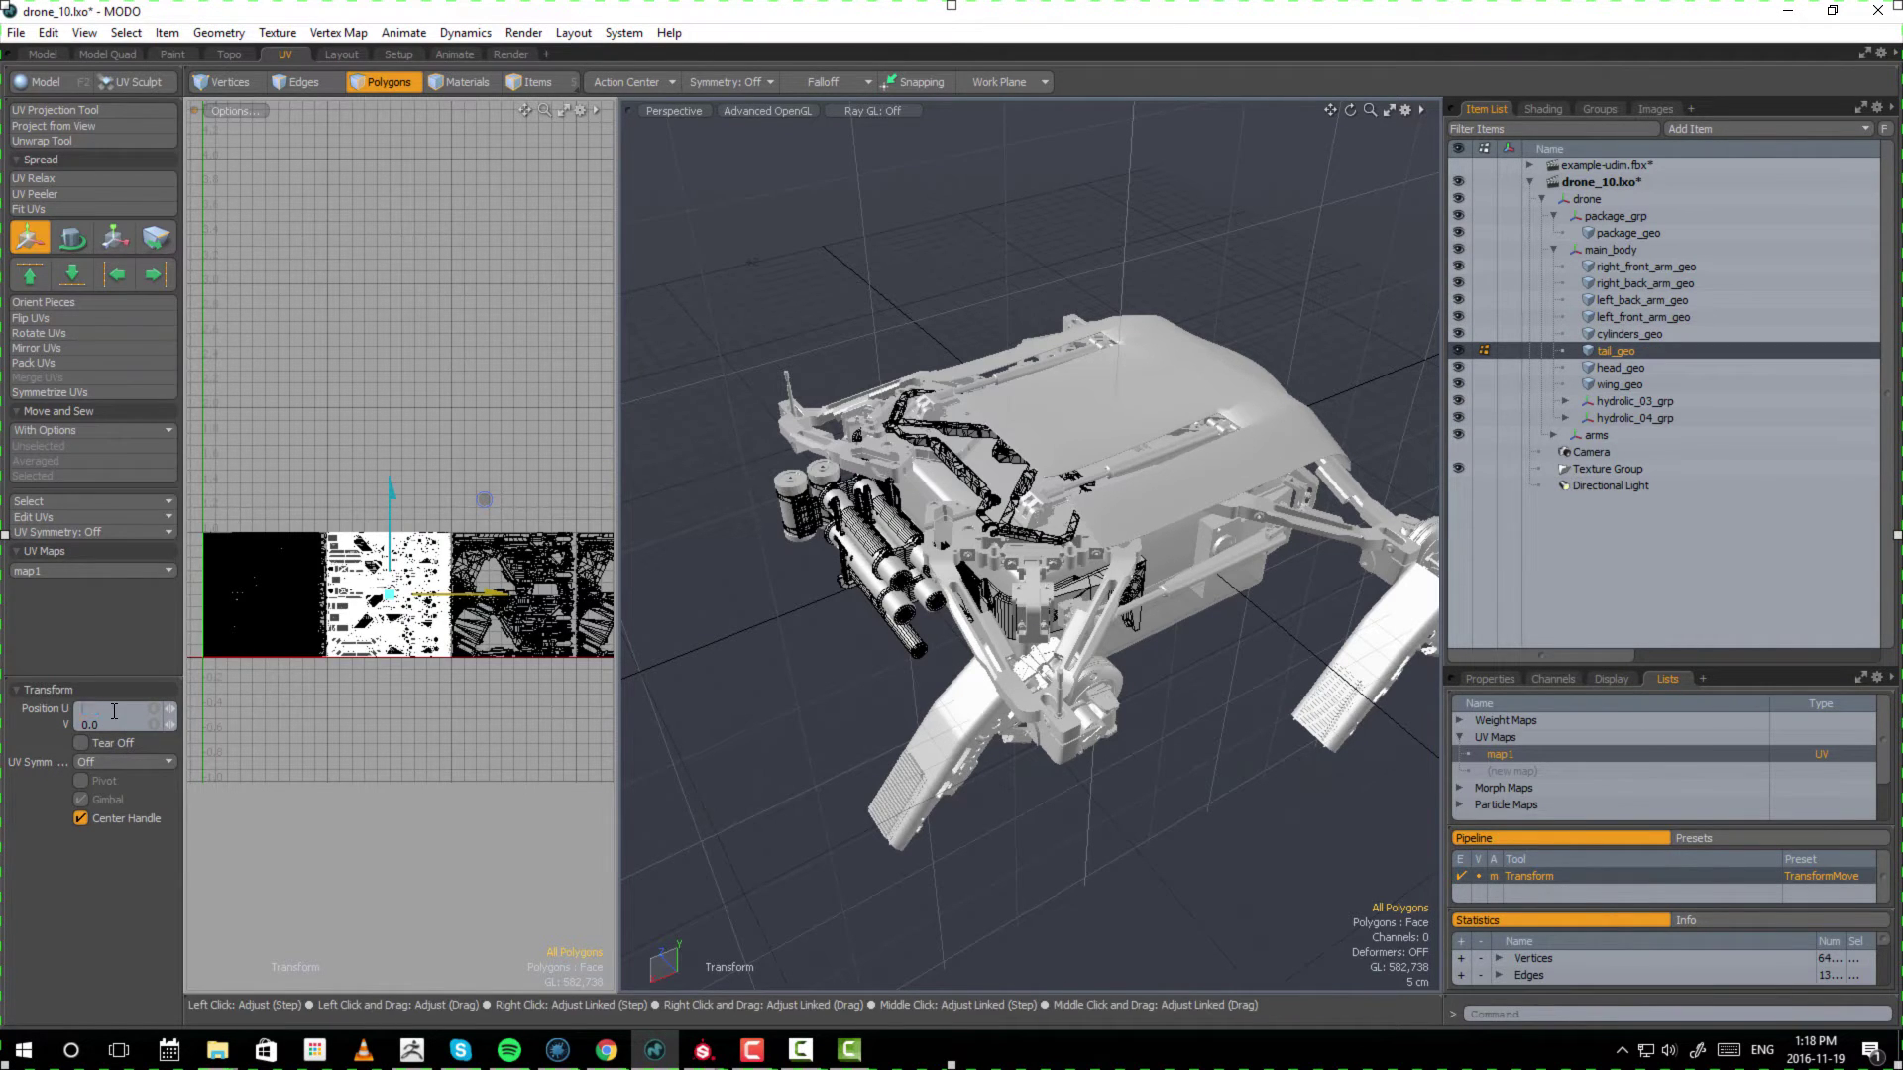
text(5.0)
key(Return)
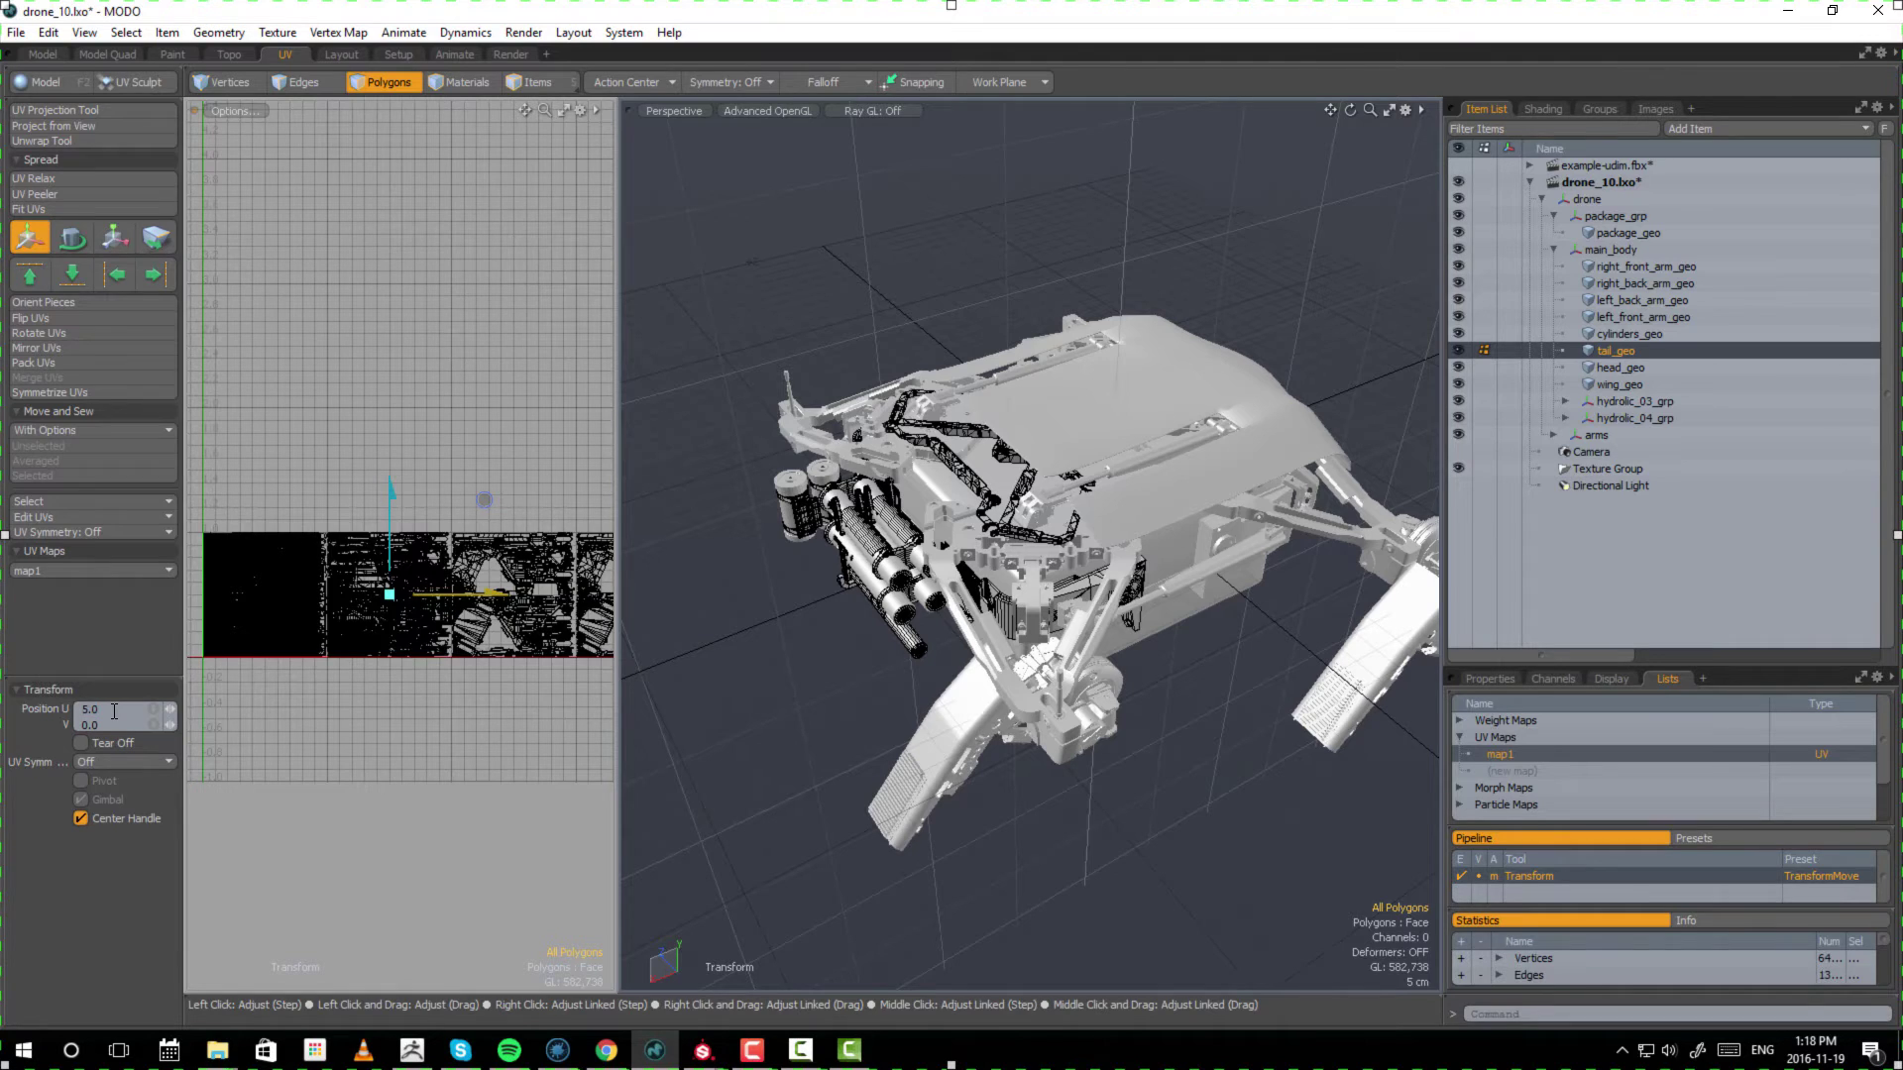
- Offset the UVs of head_geo by 6 in U and those of wing_geo by 7 in U
click(1620, 368)
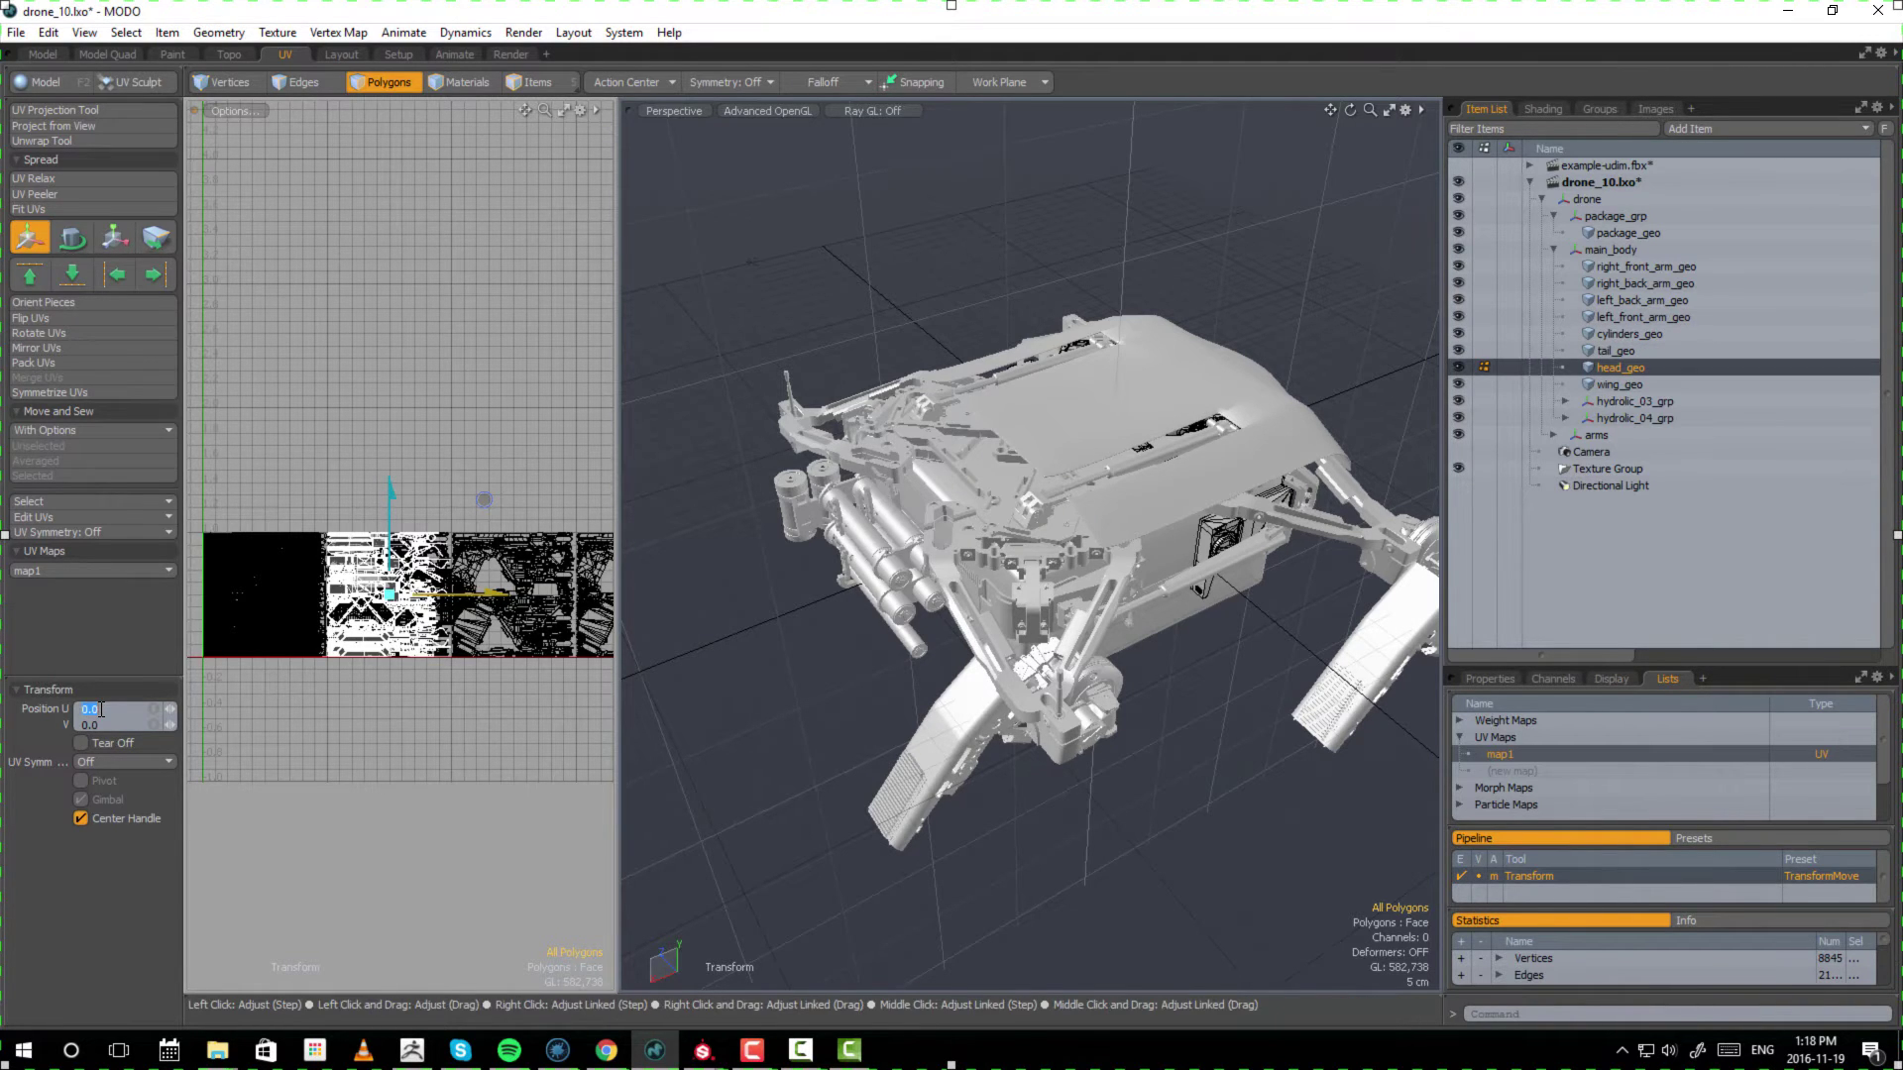
text(6.0)
key(Return)
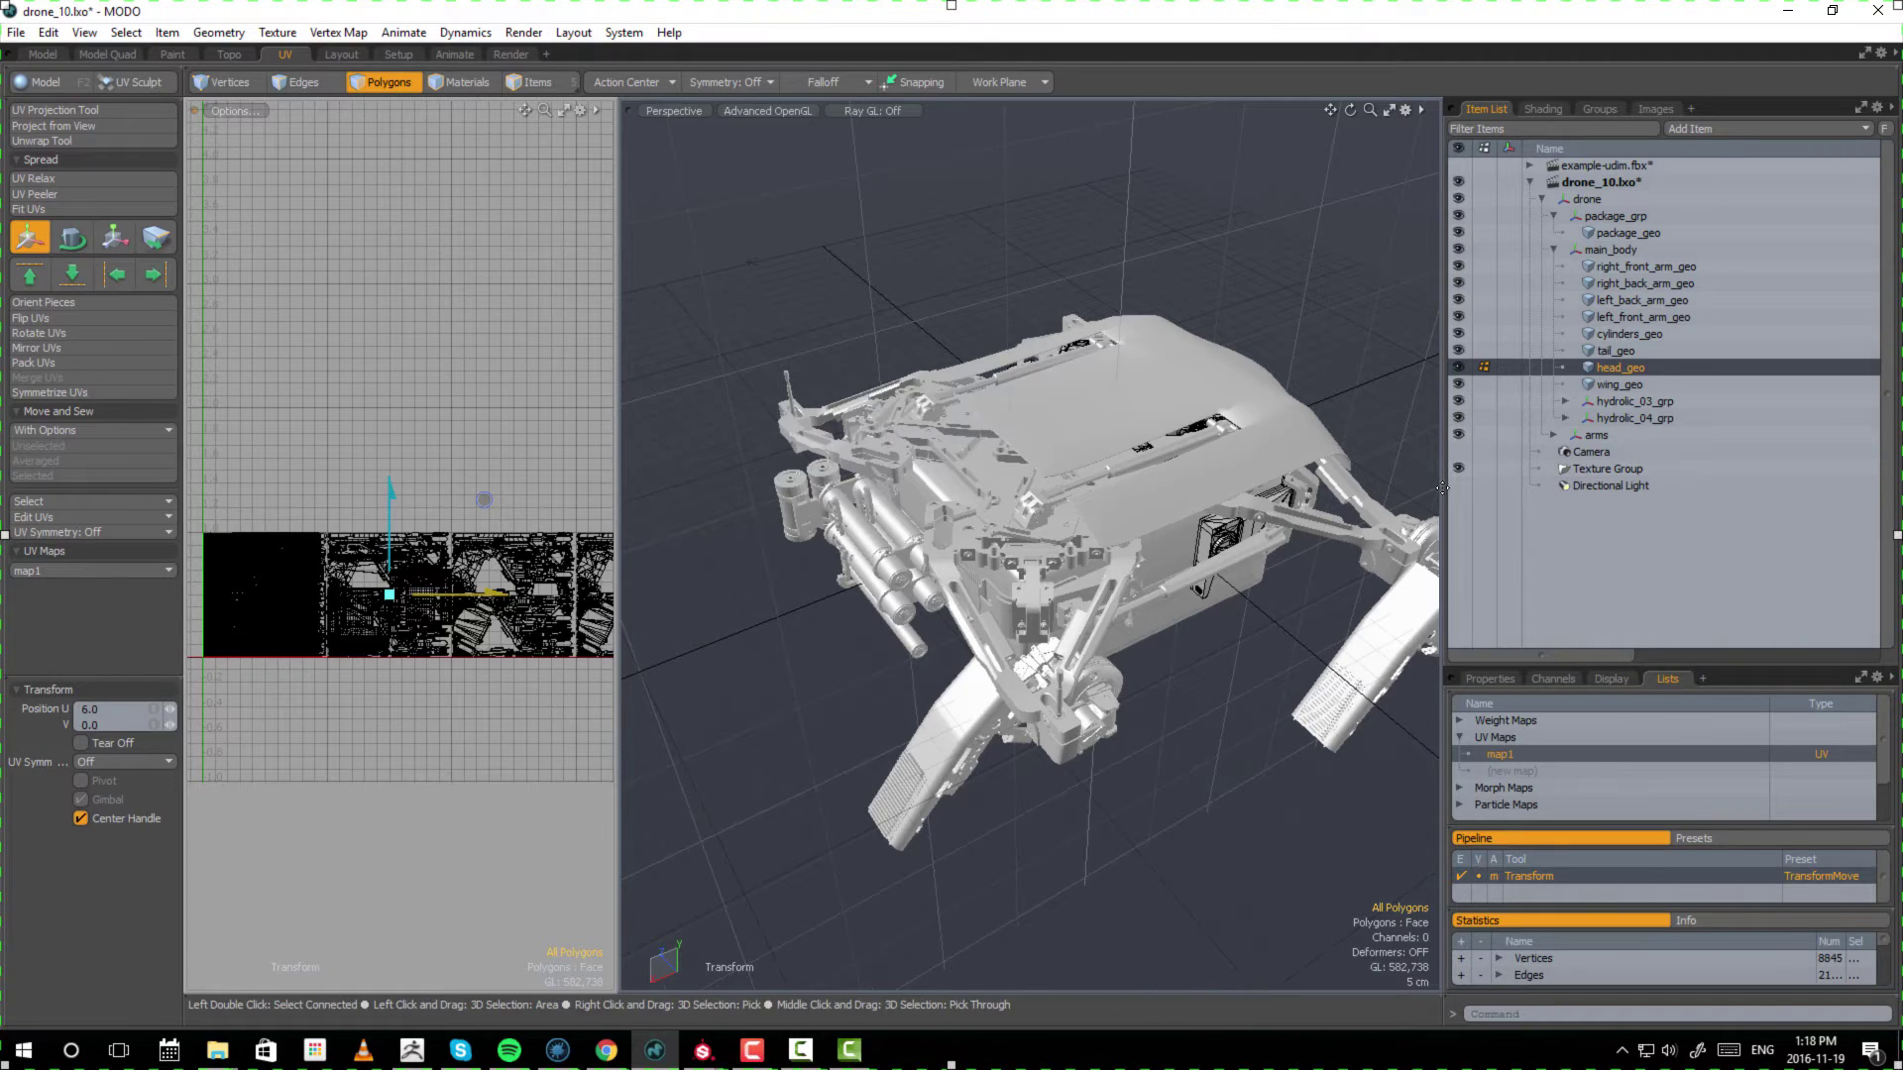
click(1645, 382)
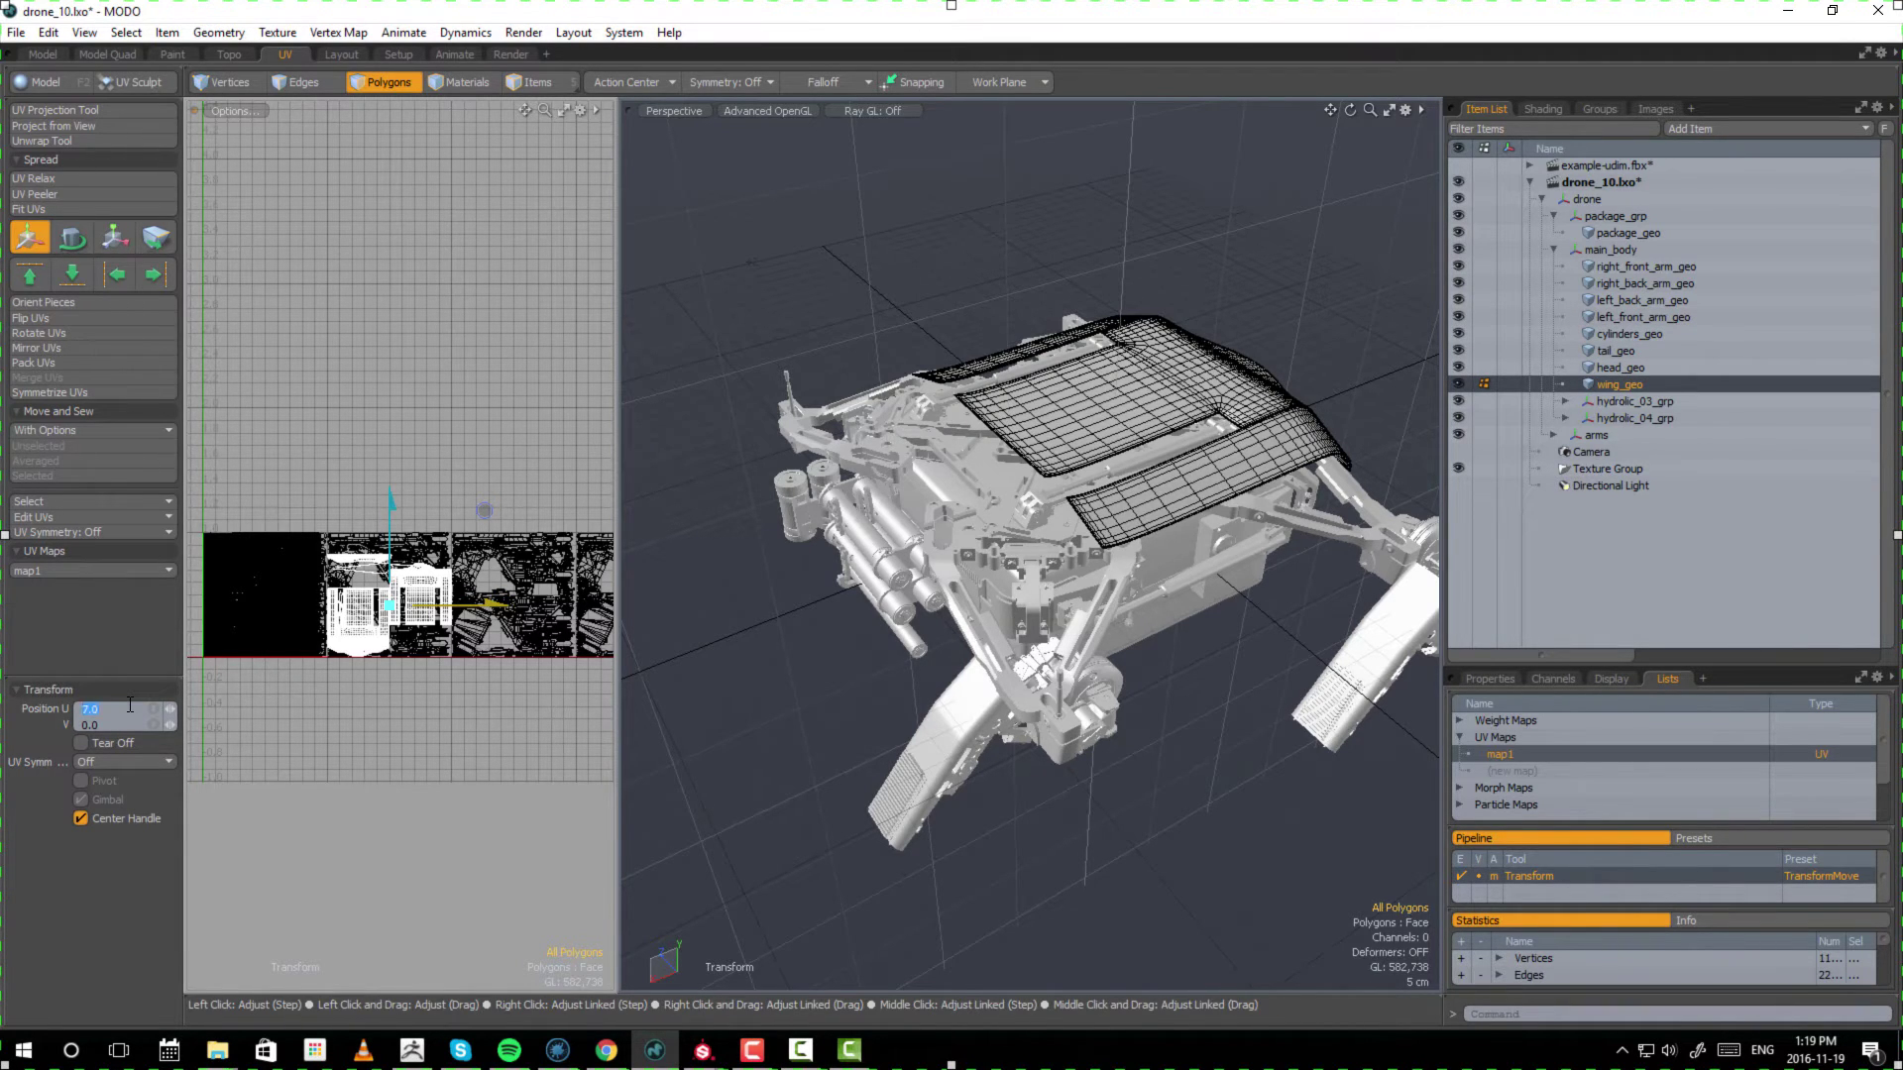
key(Return)
key(q)
- Examine the whole row of UV tiles with right_front_arm_geo through wing_geo selected together
scroll(467, 500, down, 4)
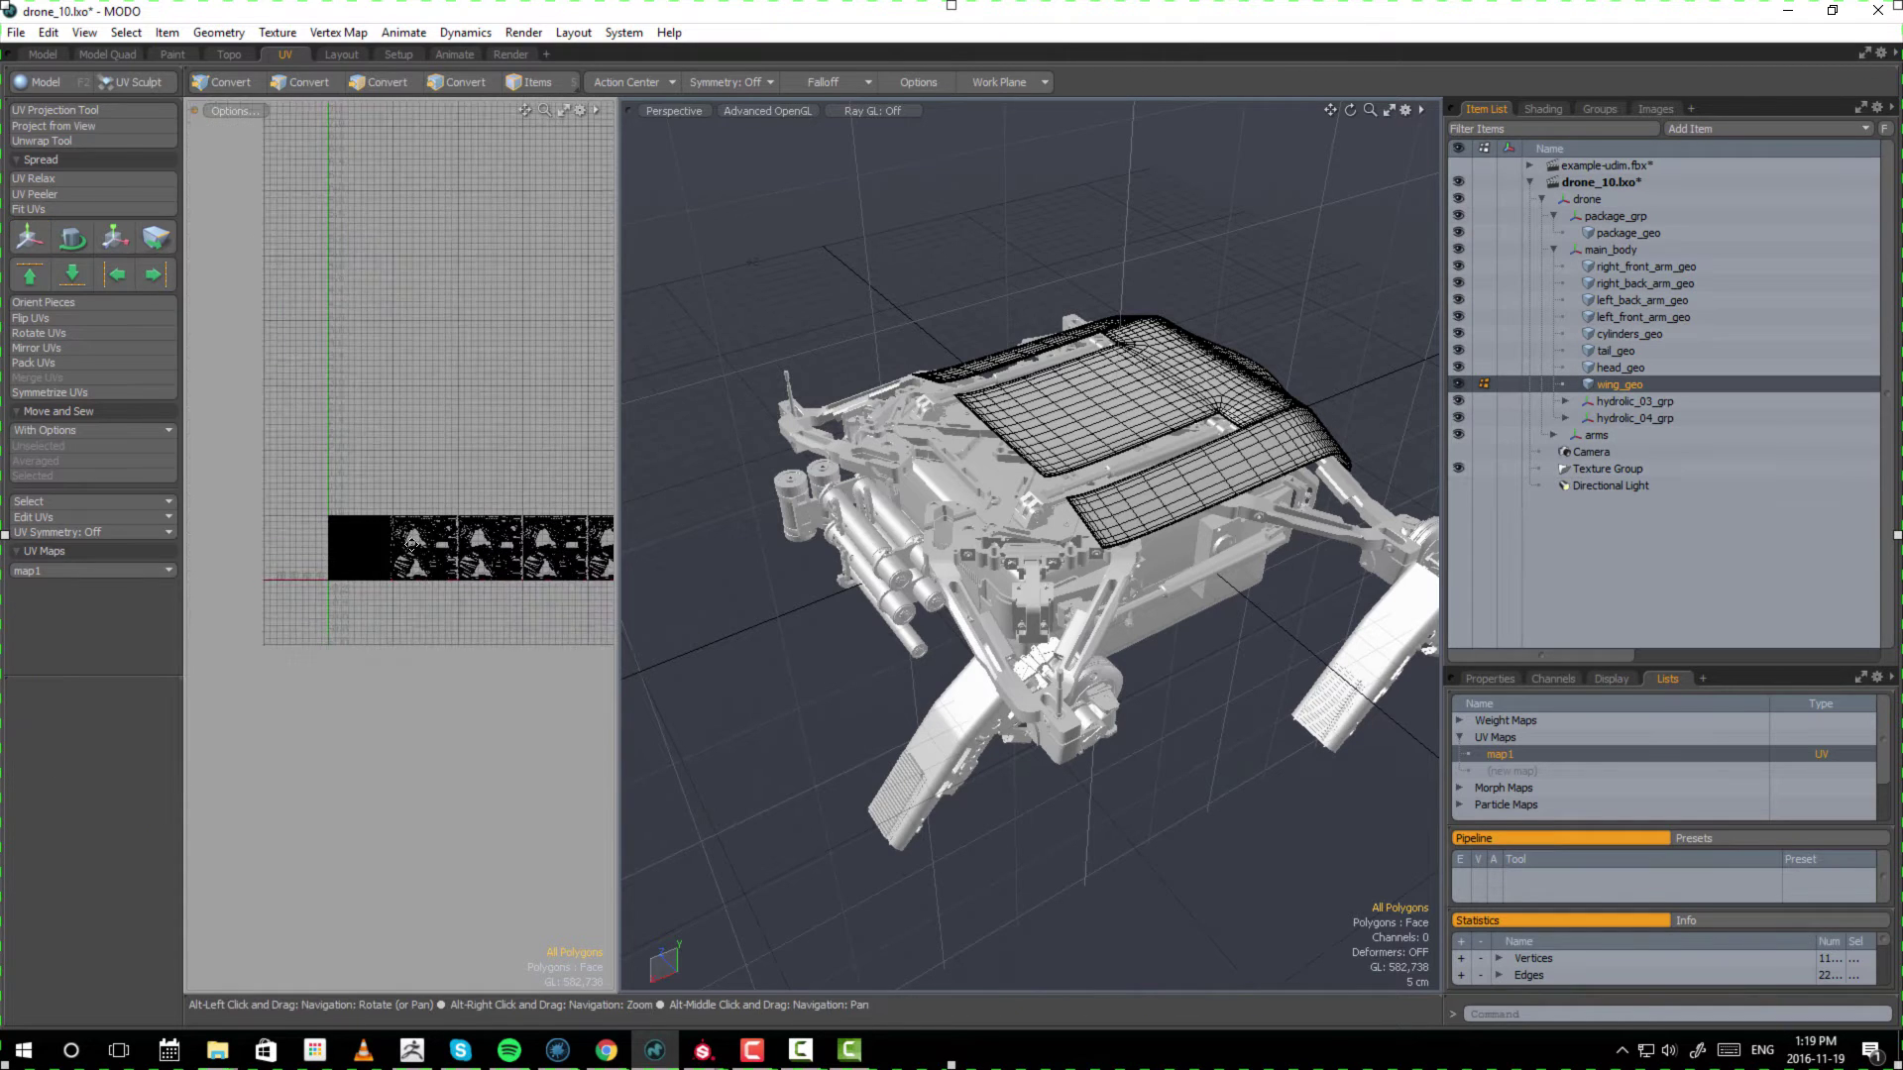
scroll(354, 551, down, 3)
alt+drag(472, 553, 354, 572)
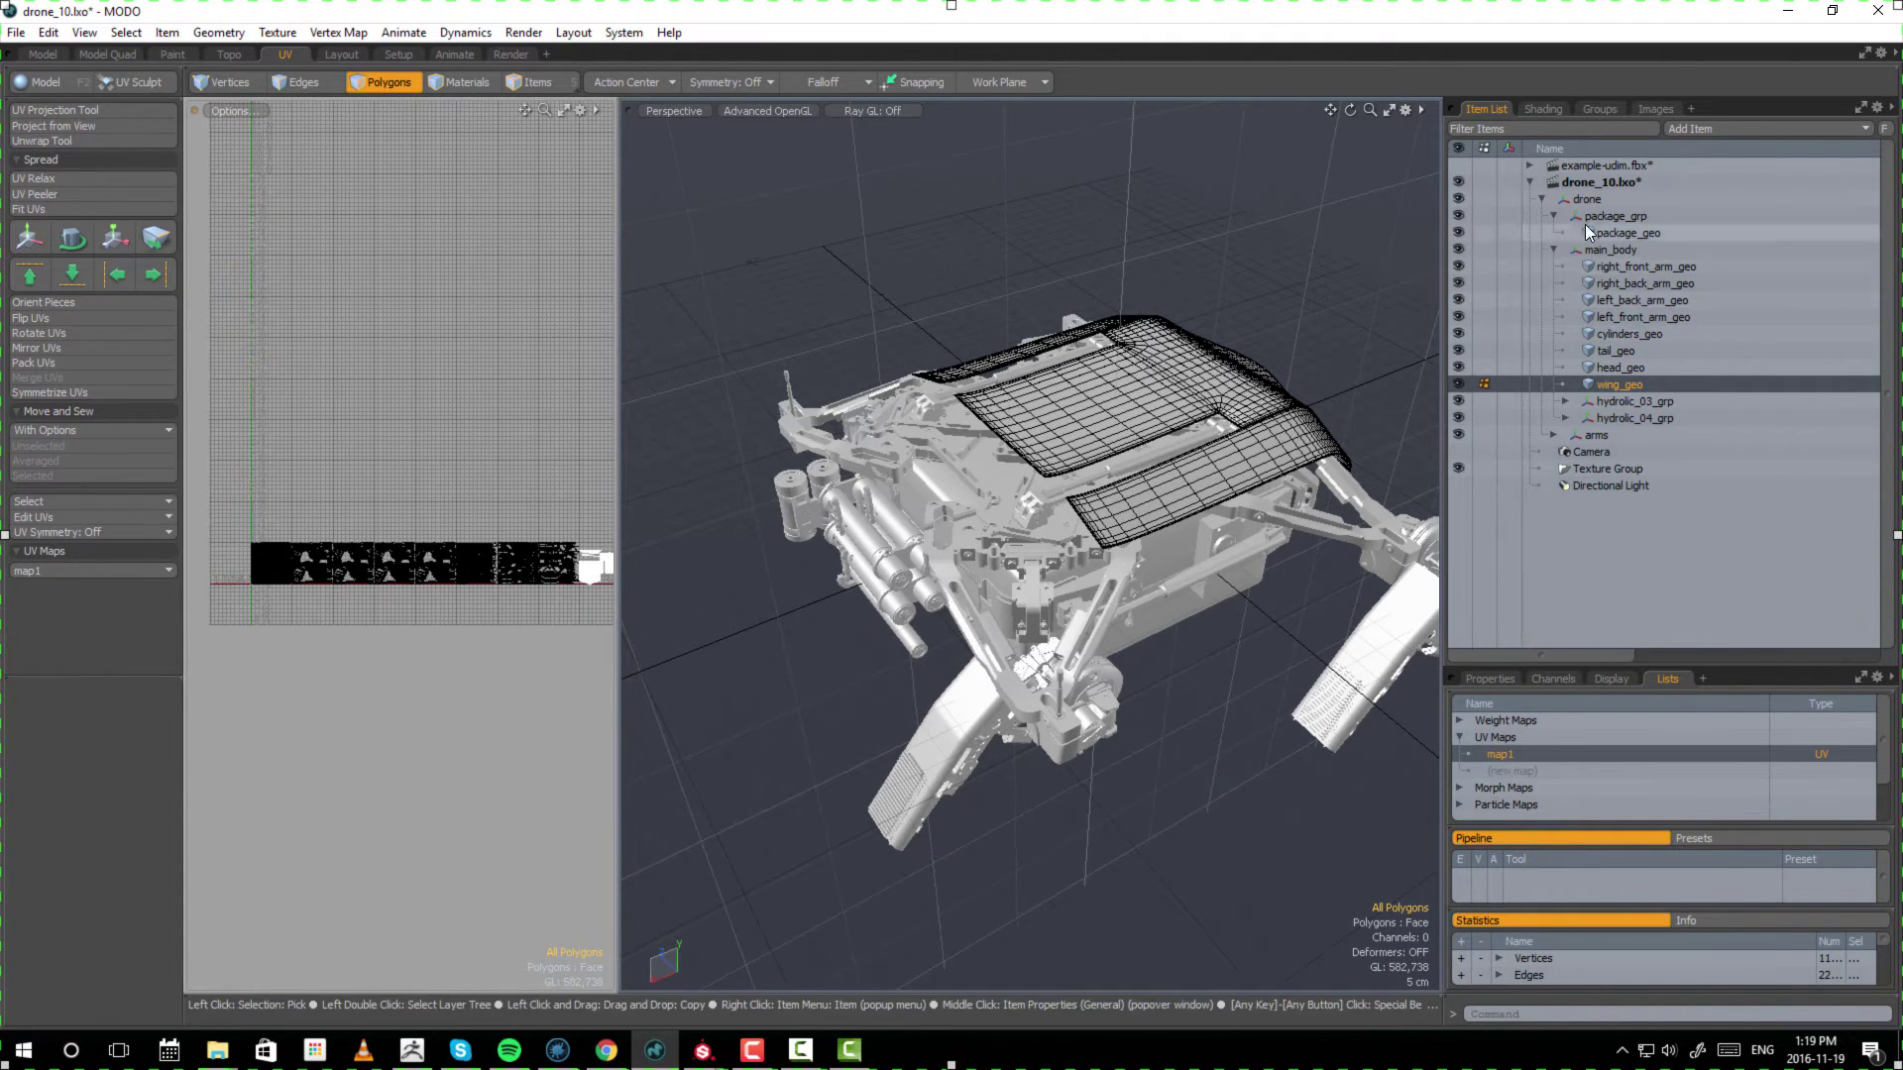
shift+click(1643, 265)
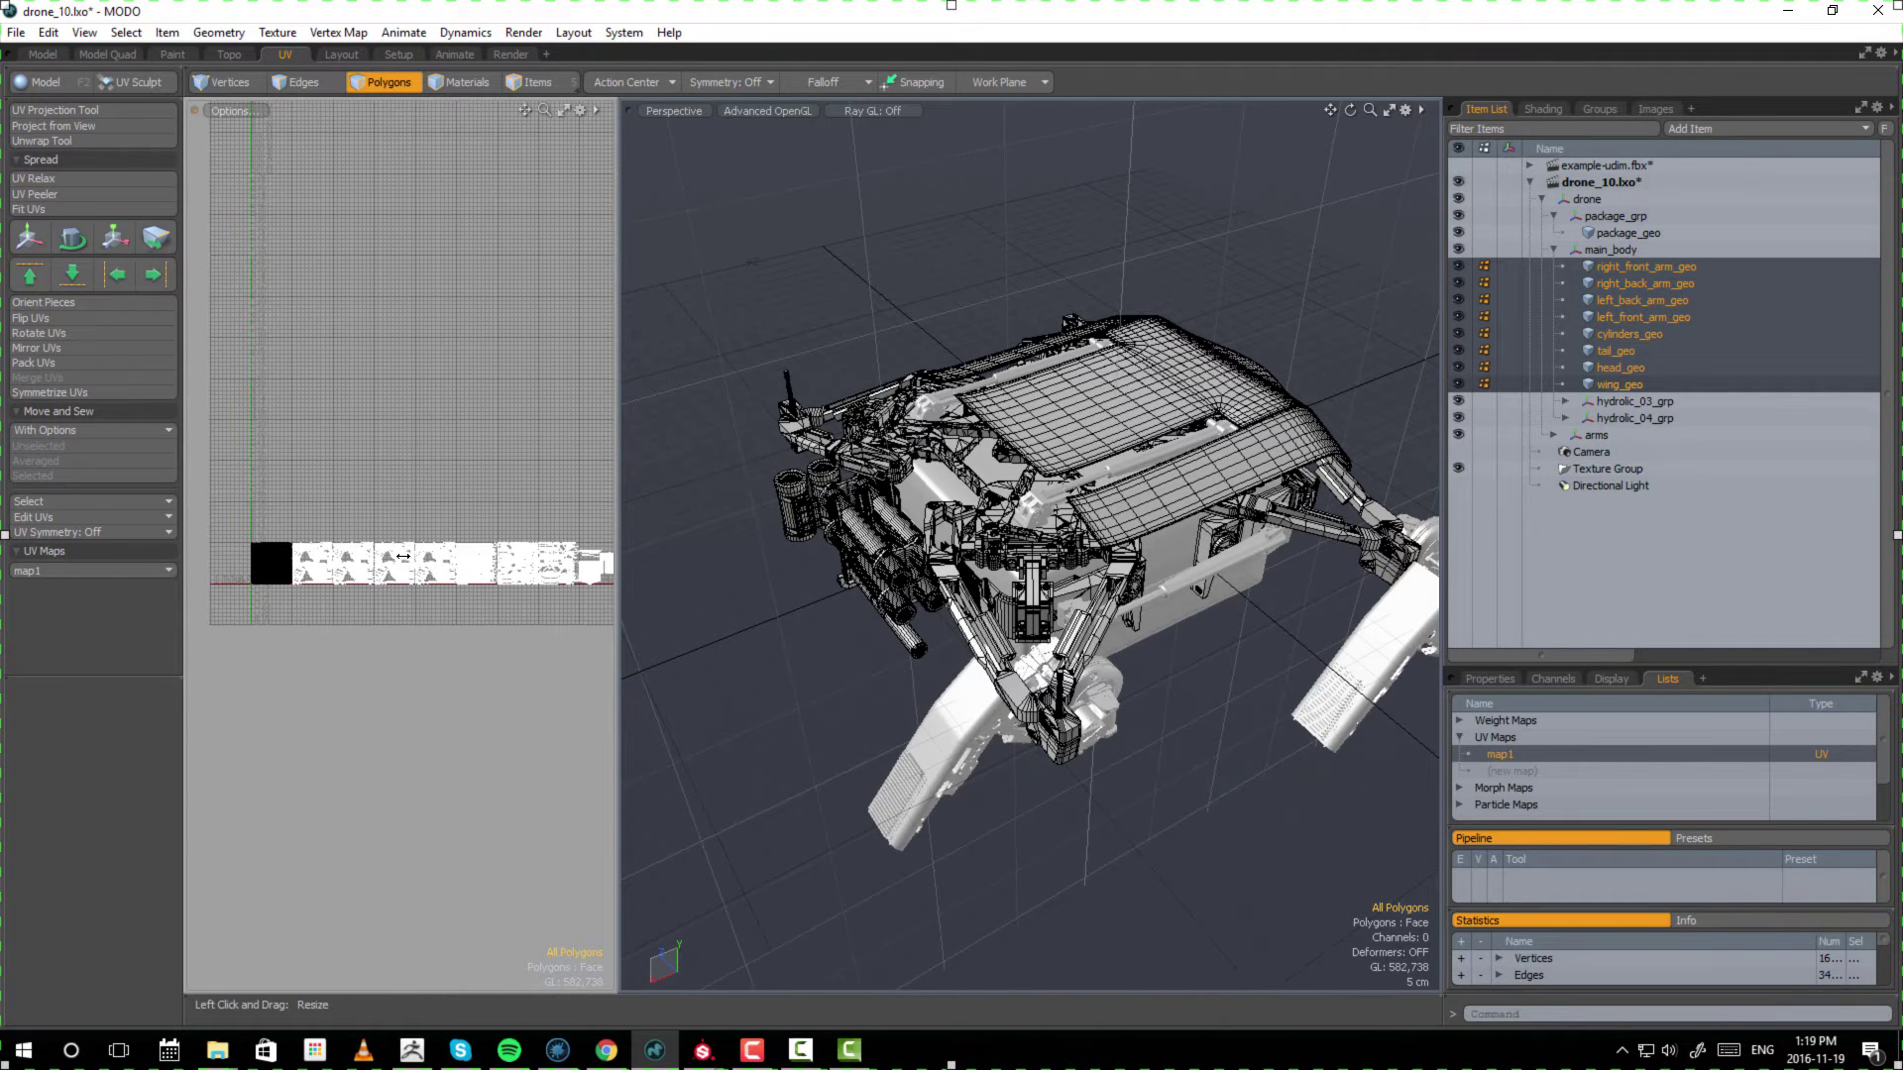
alt+drag(496, 545, 433, 610)
scroll(433, 611, down, 1)
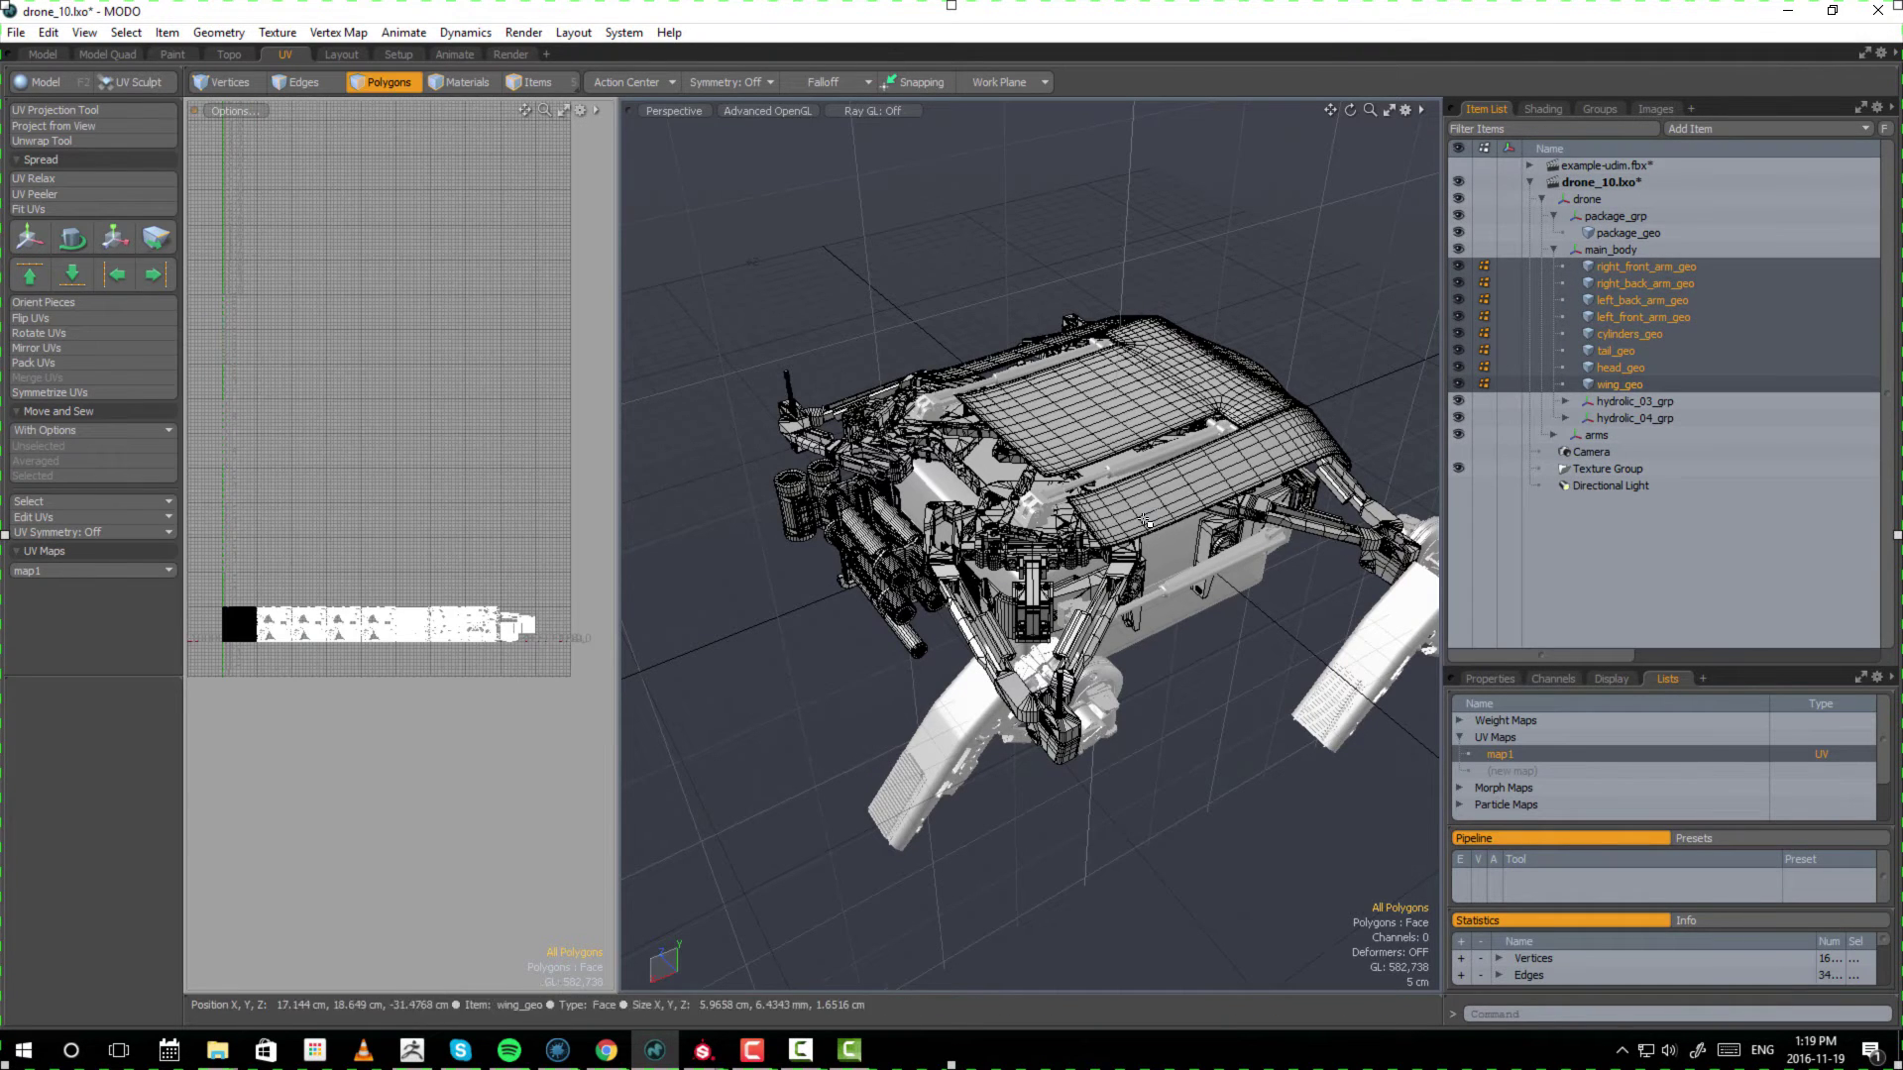
- Move the UVs of all four hydrolic_03_grp meshes, hydrolic_03_01_geo through hydrolic_03_04_geo, by 1 in V, into the second row of tiles
click(1565, 400)
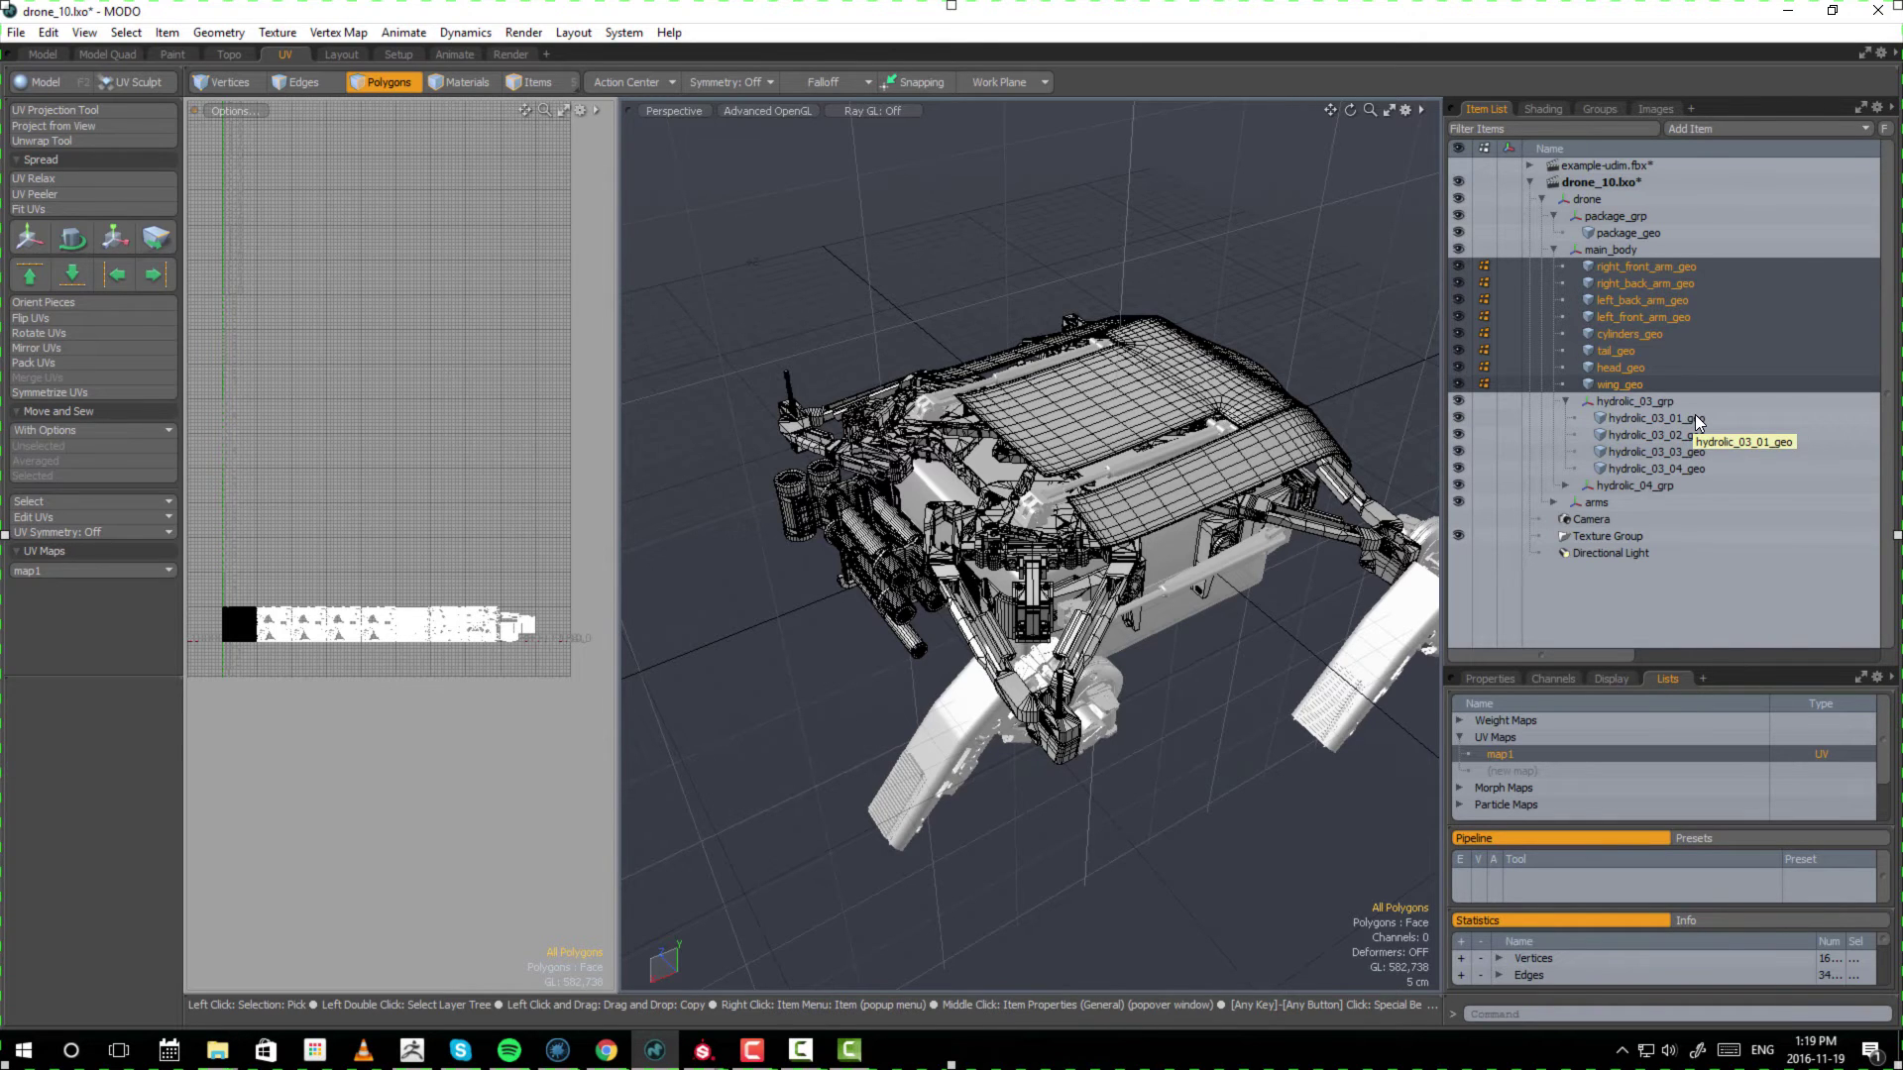
click(1665, 417)
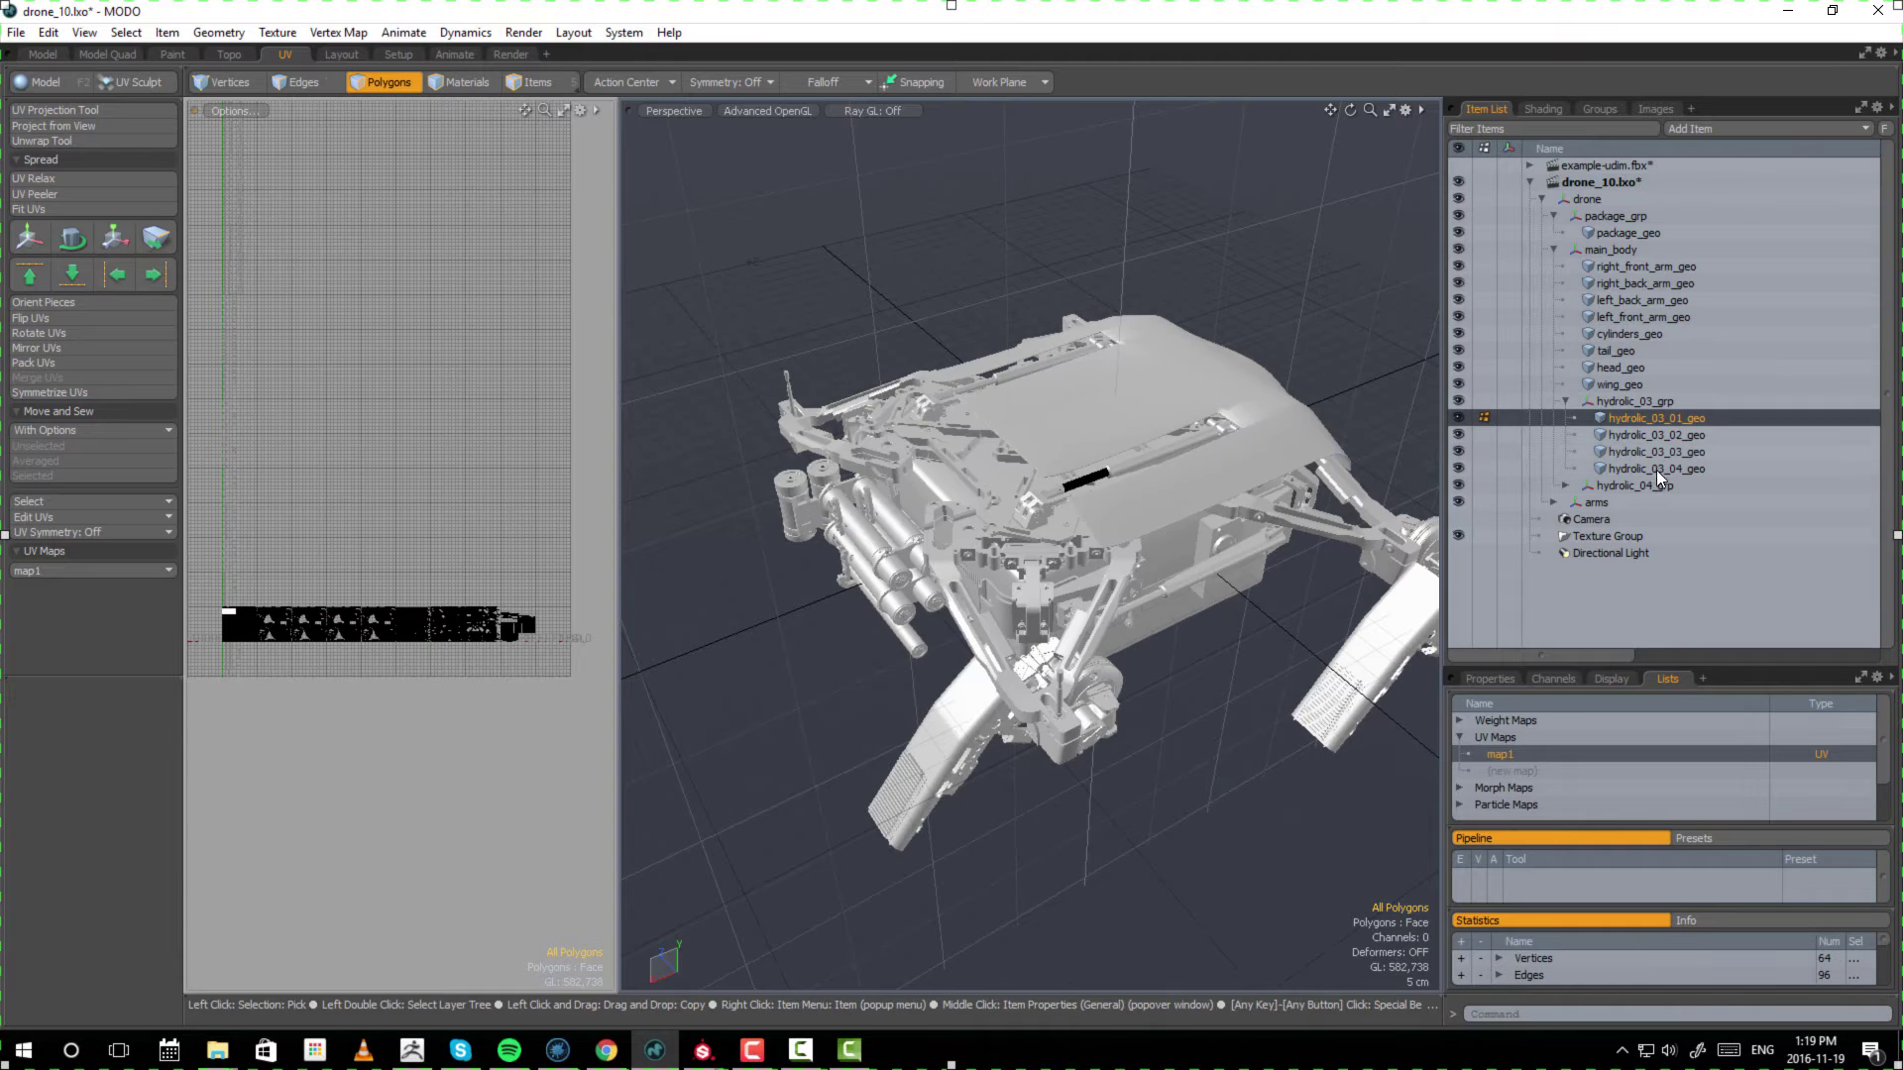
shift+click(1658, 468)
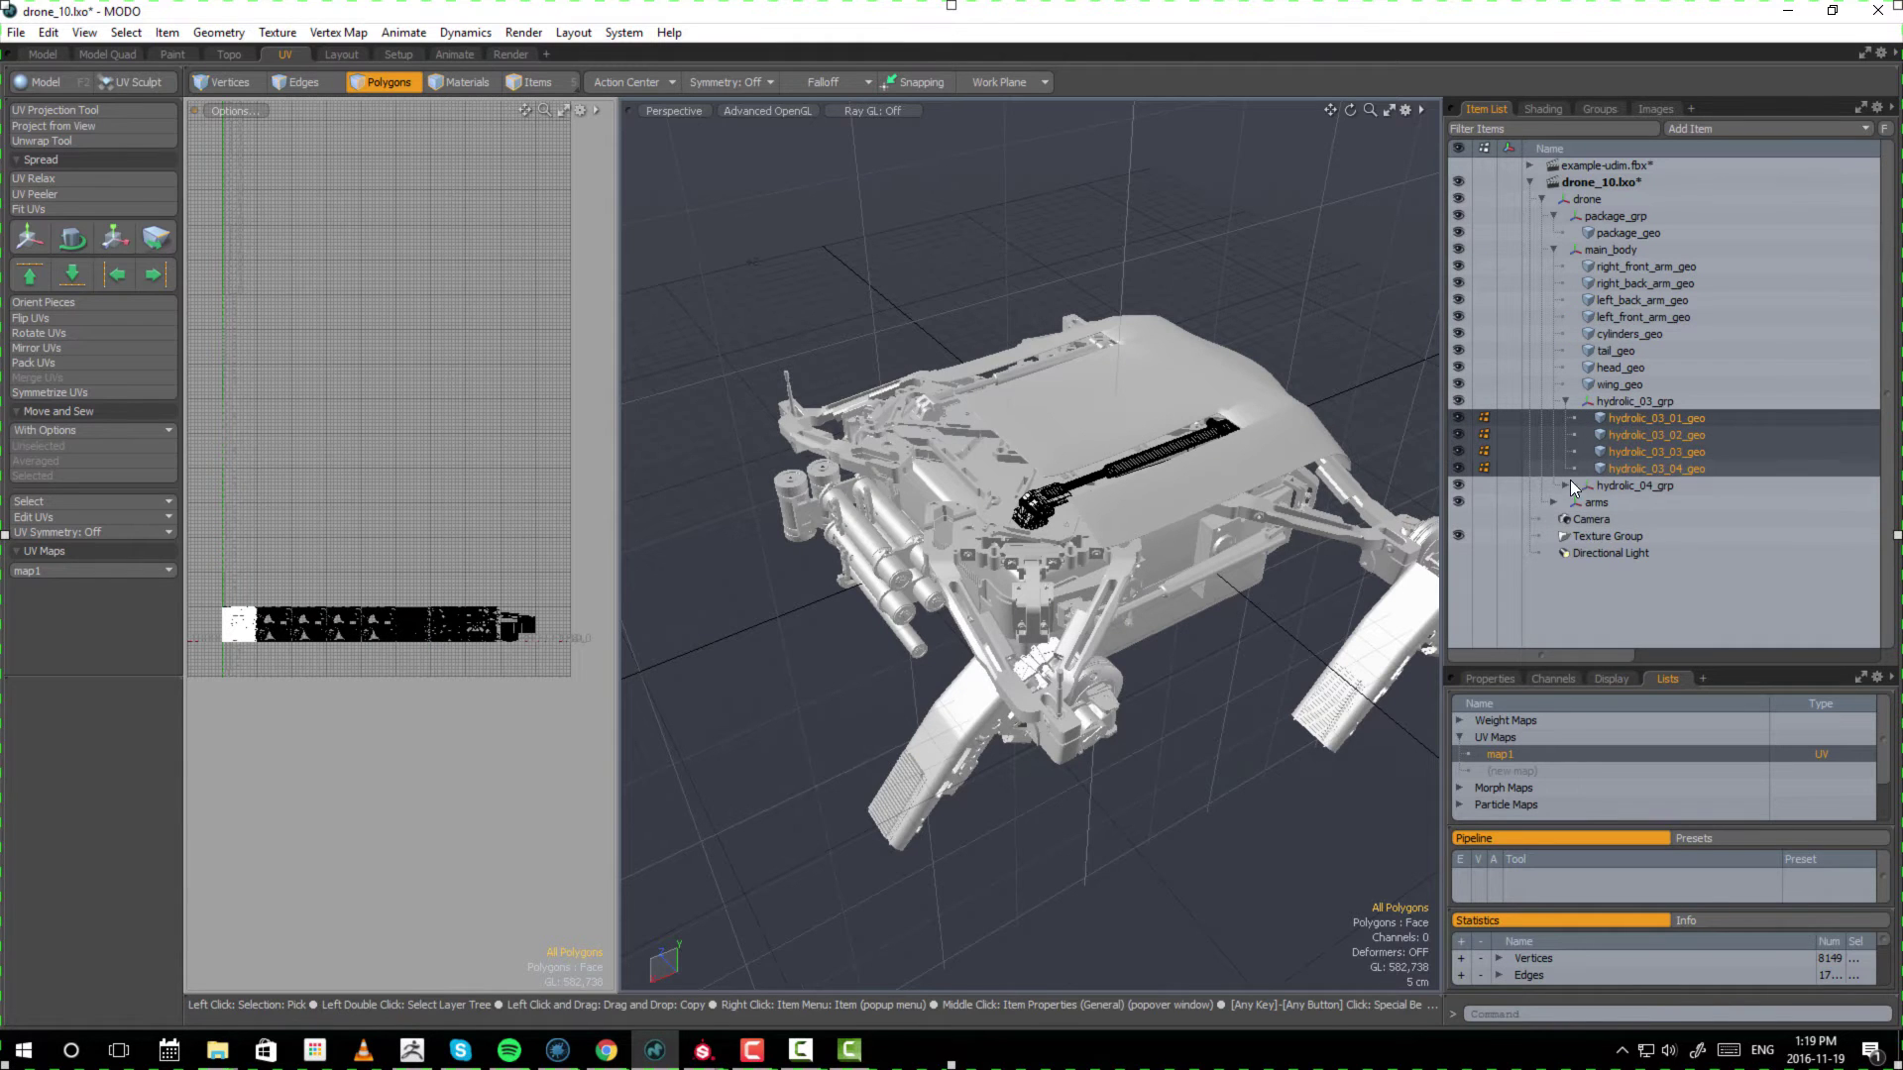
alt+drag(266, 624, 419, 631)
alt+scroll(313, 625, up, 2)
alt+scroll(311, 627, up, 4)
alt+scroll(366, 629, down, 2)
alt+drag(531, 614, 410, 661)
alt+scroll(409, 654, down, 4)
alt+scroll(301, 660, down, 3)
scroll(410, 661, up, 2)
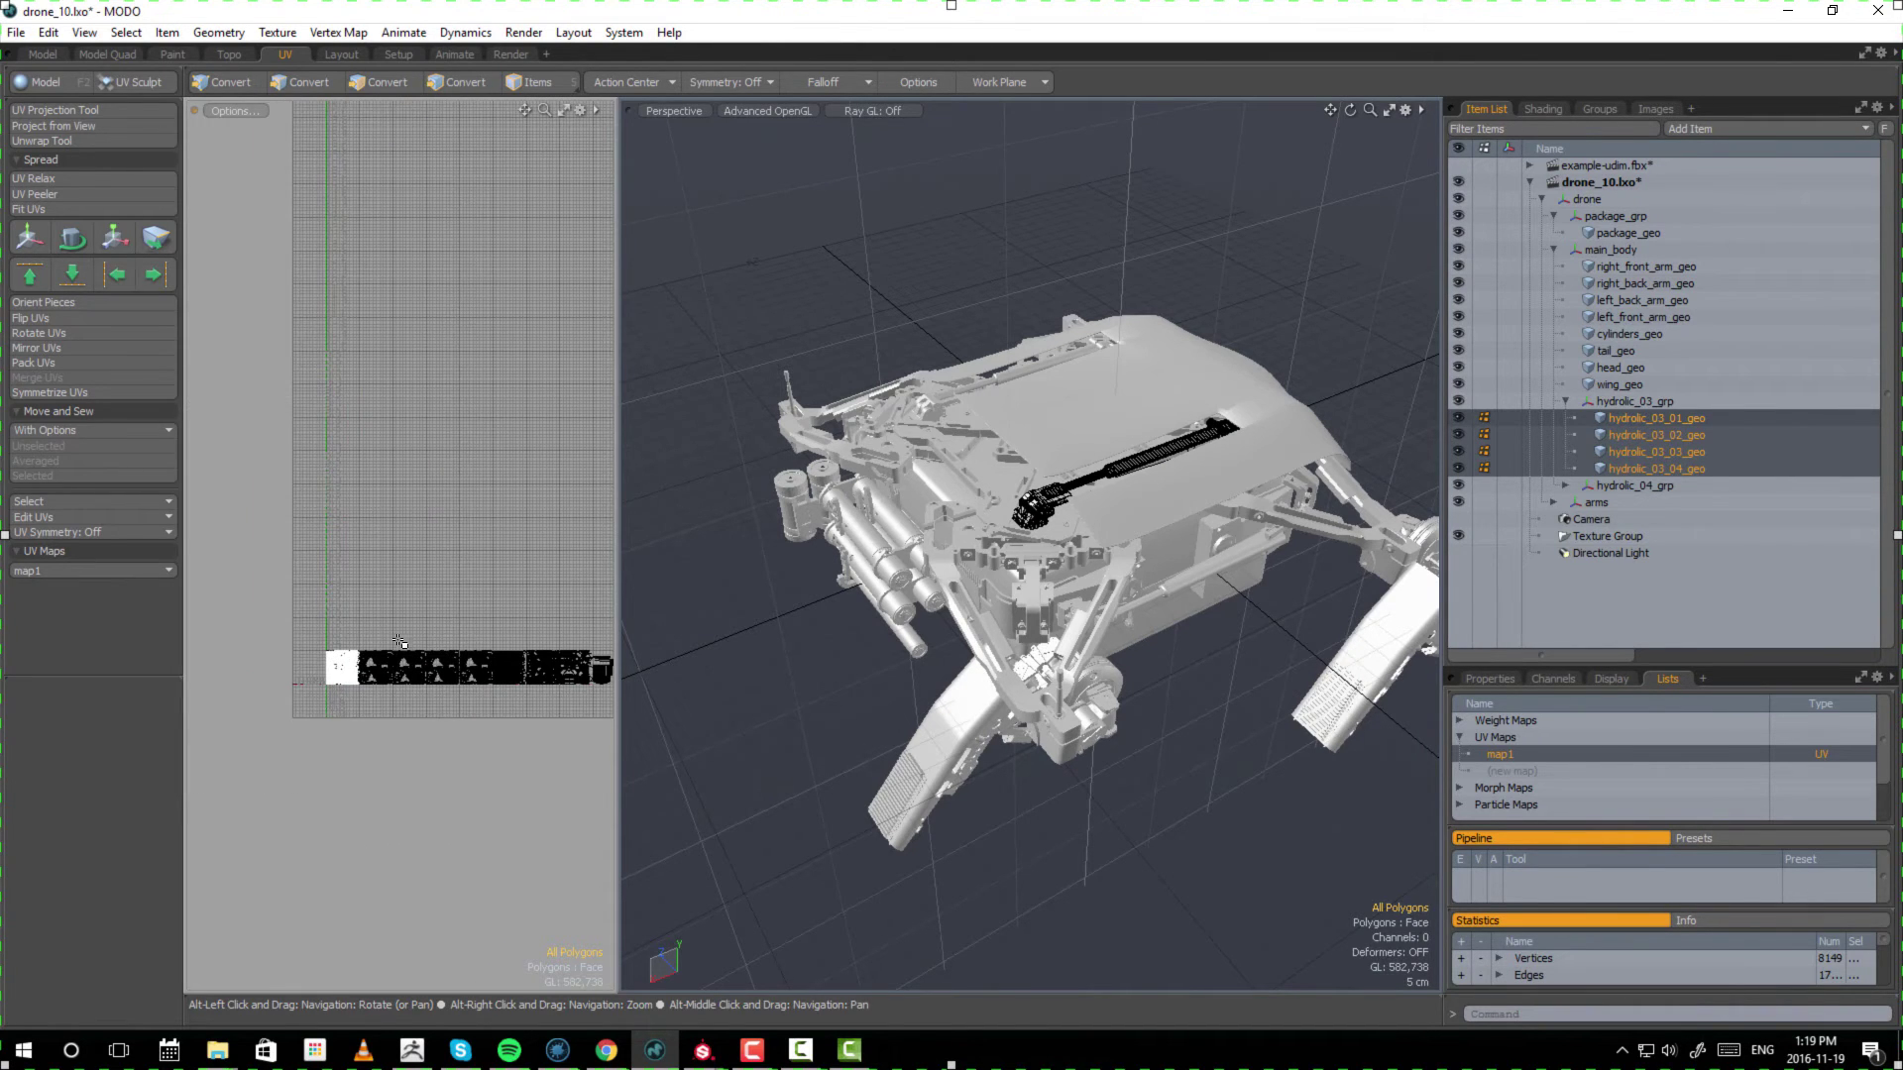
alt+right_drag(445, 611, 416, 621)
alt+drag(416, 621, 333, 636)
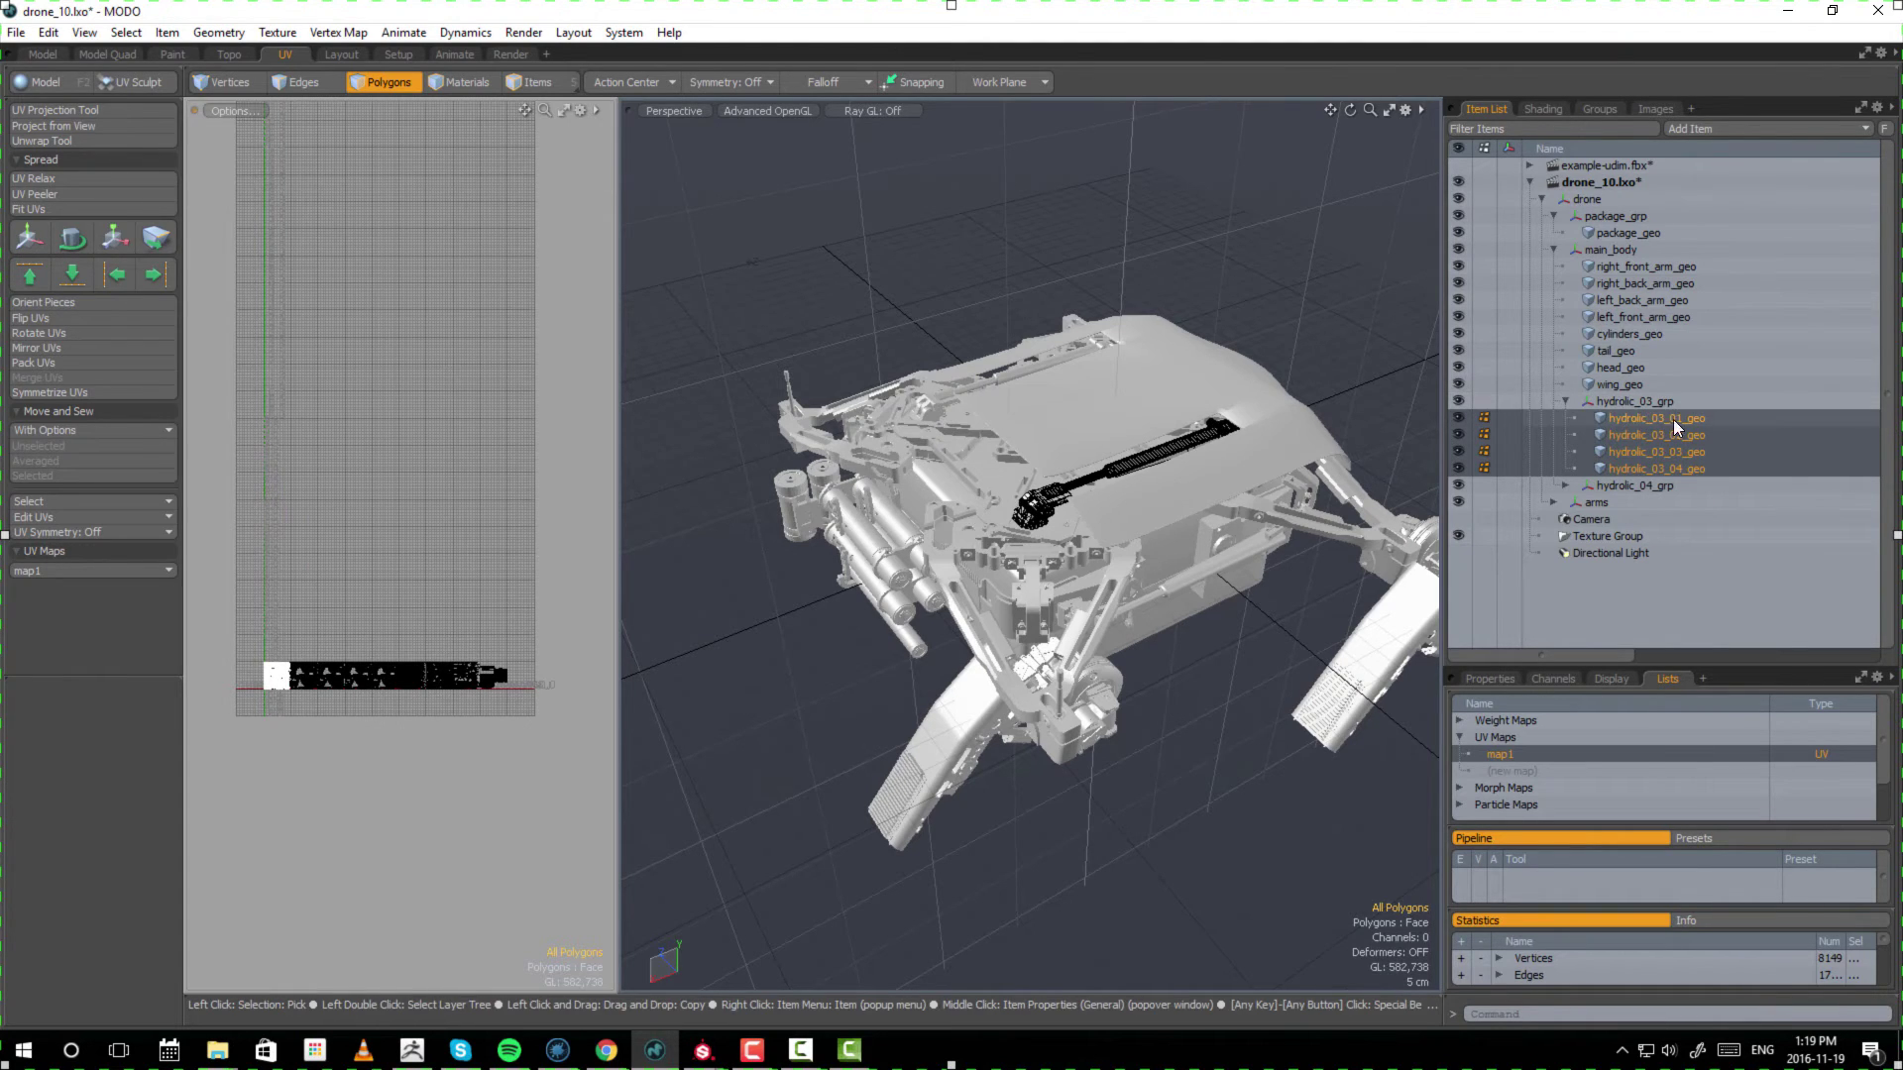
key(w)
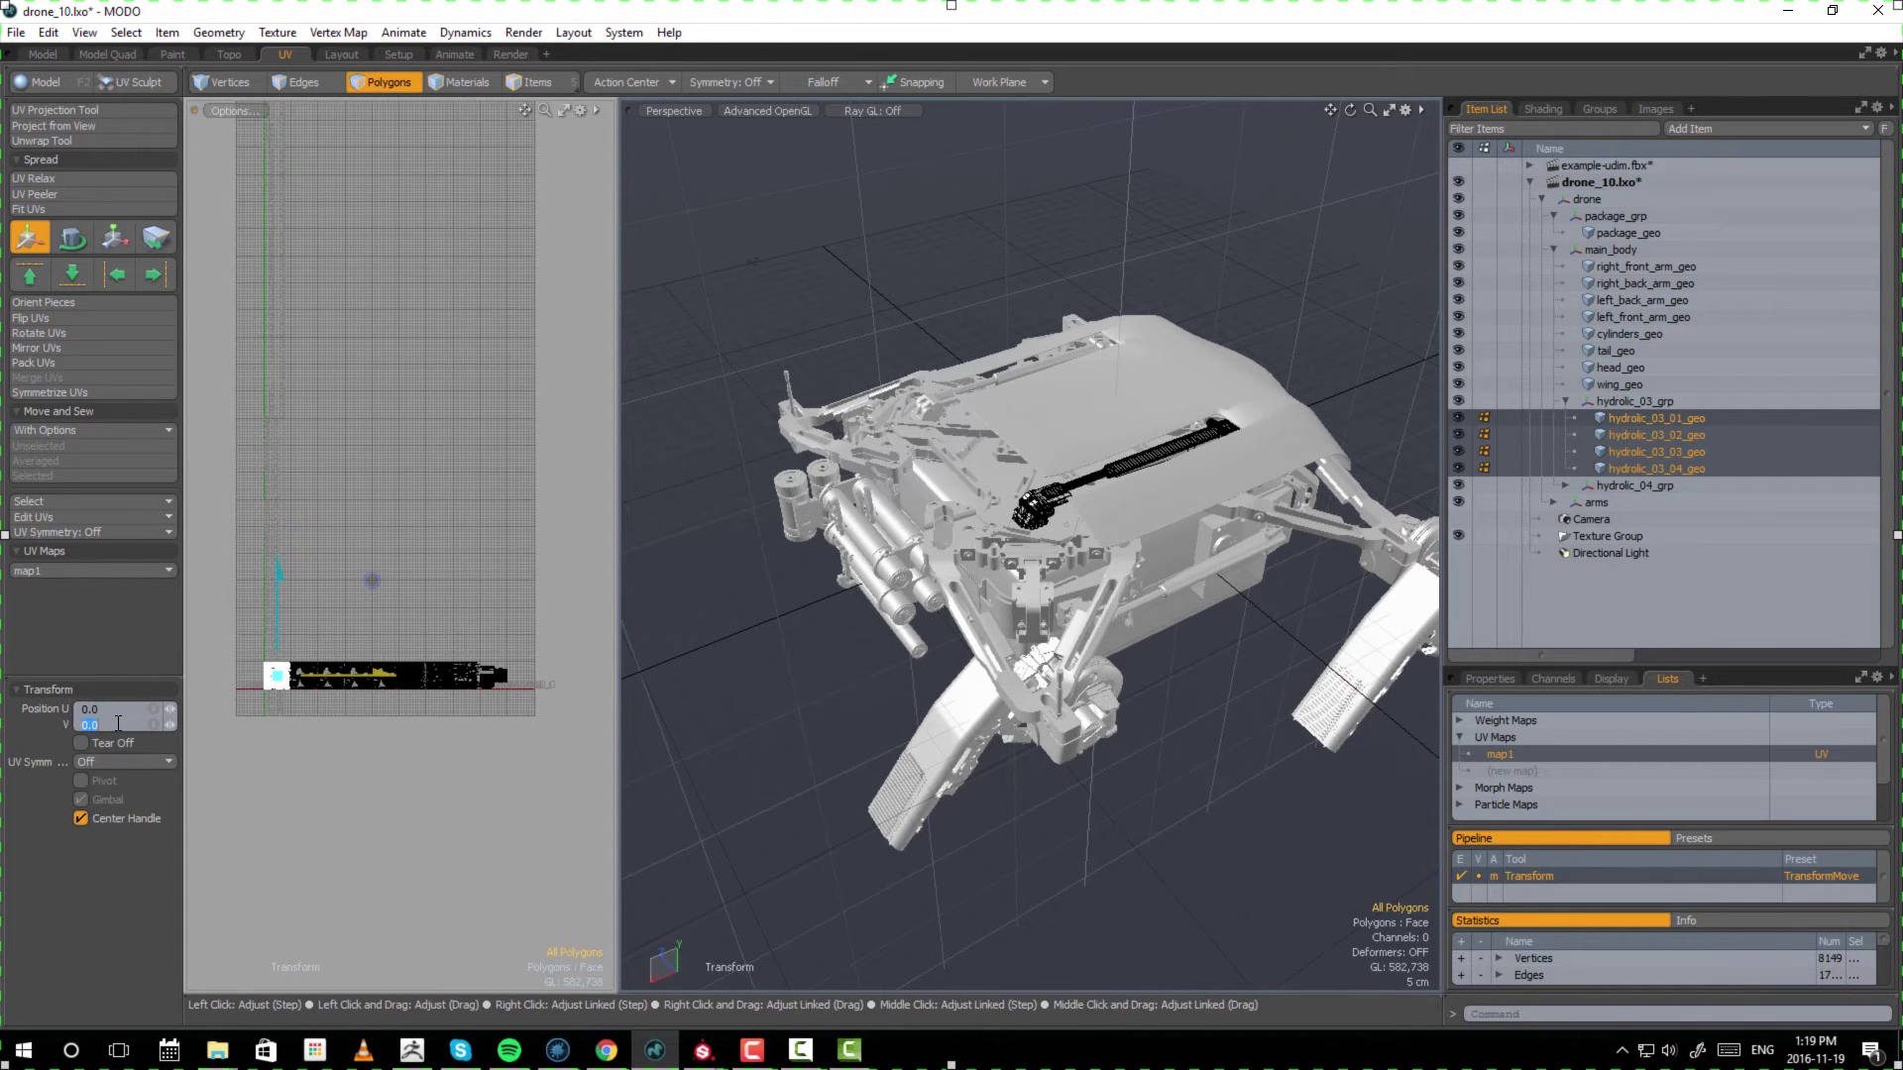
key(Return)
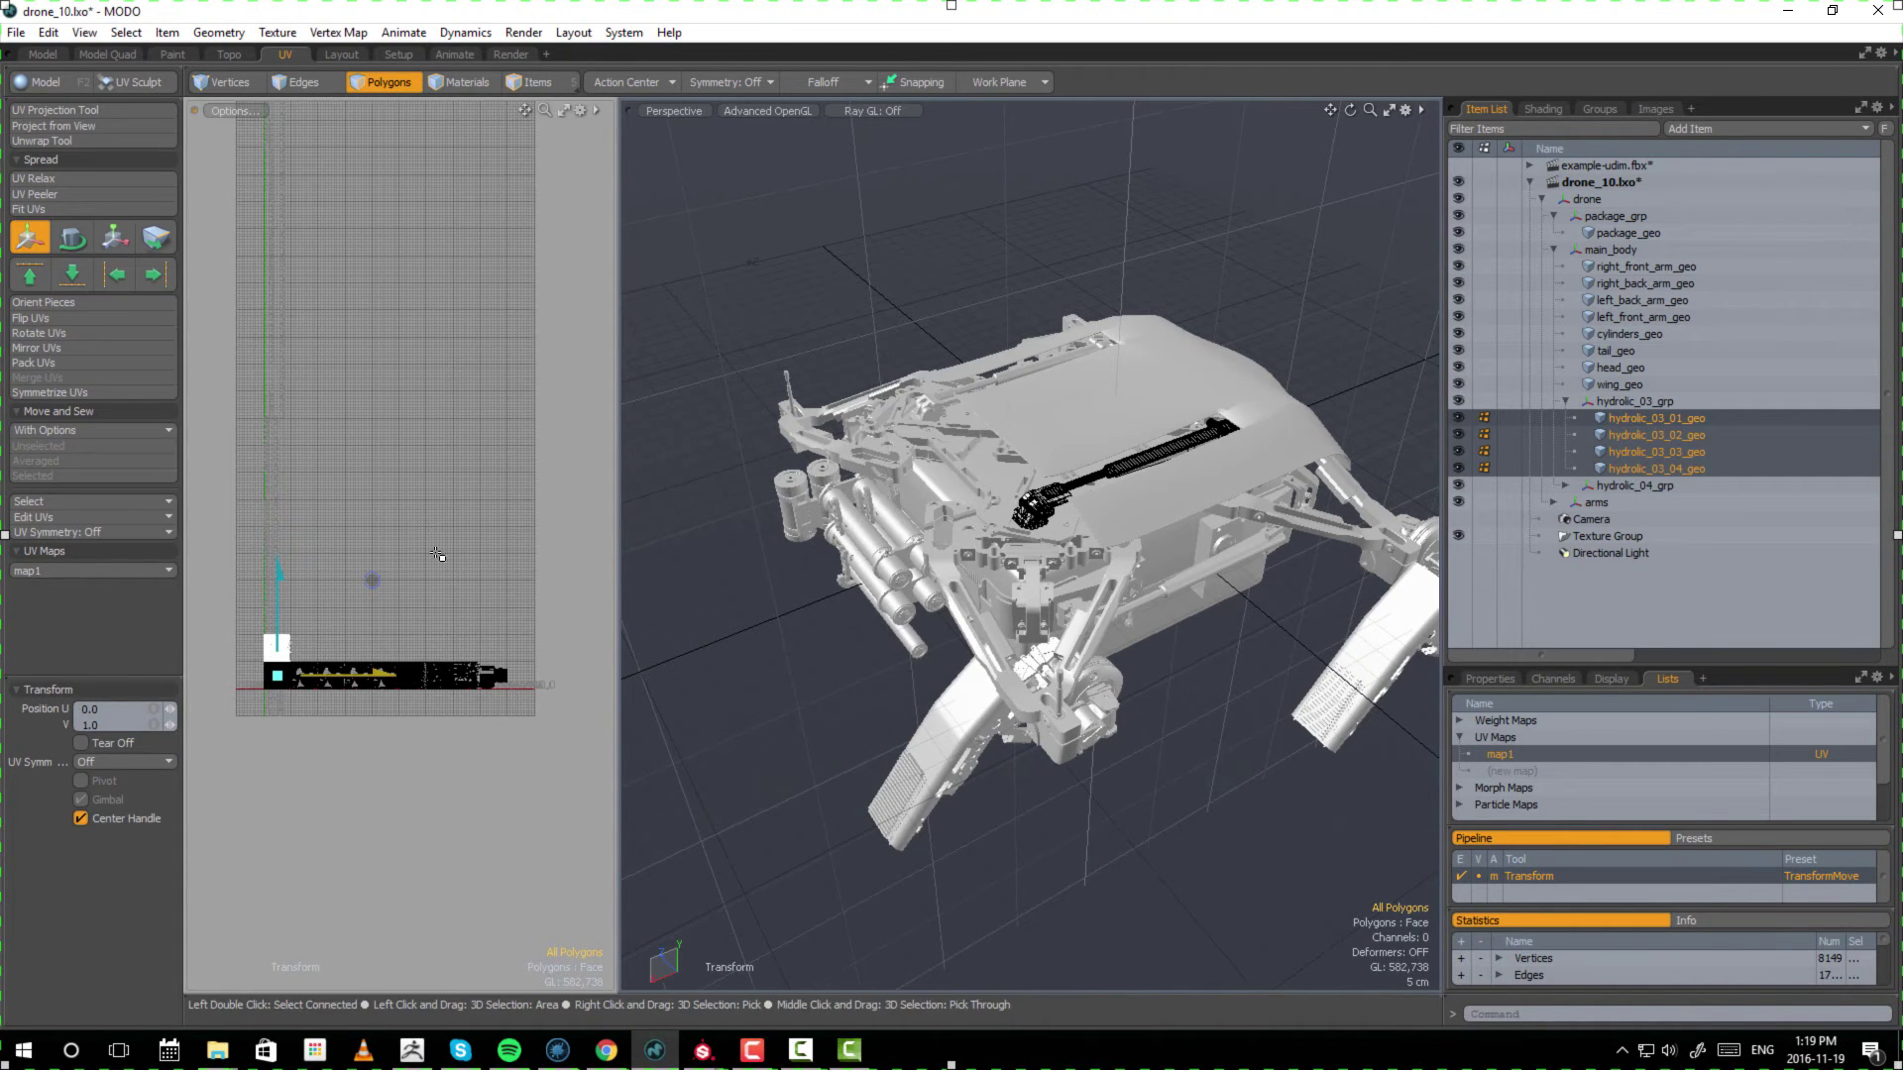
key(q)
- Offset the UVs of hydrolic_03_02_geo by 1 in U within the second row of tiles
alt+right_drag(273, 672, 305, 654)
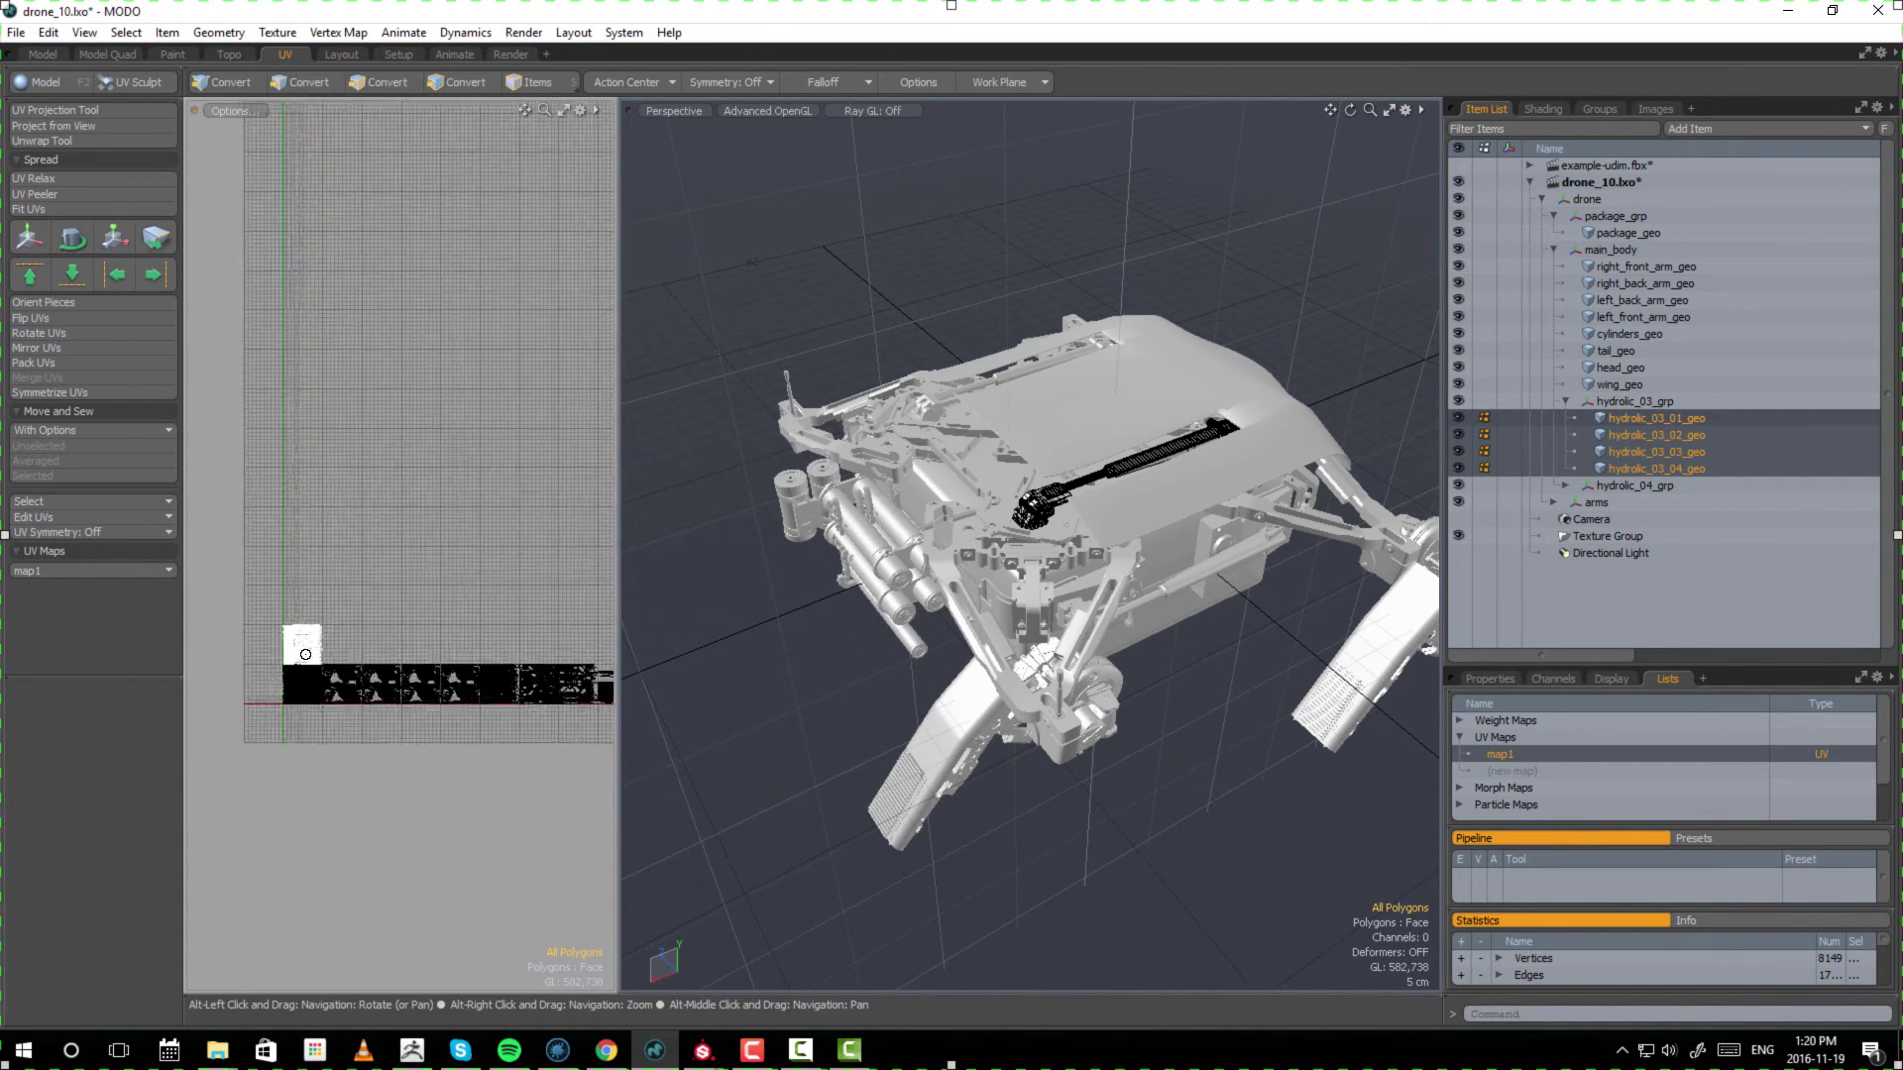
click(1676, 435)
key(w)
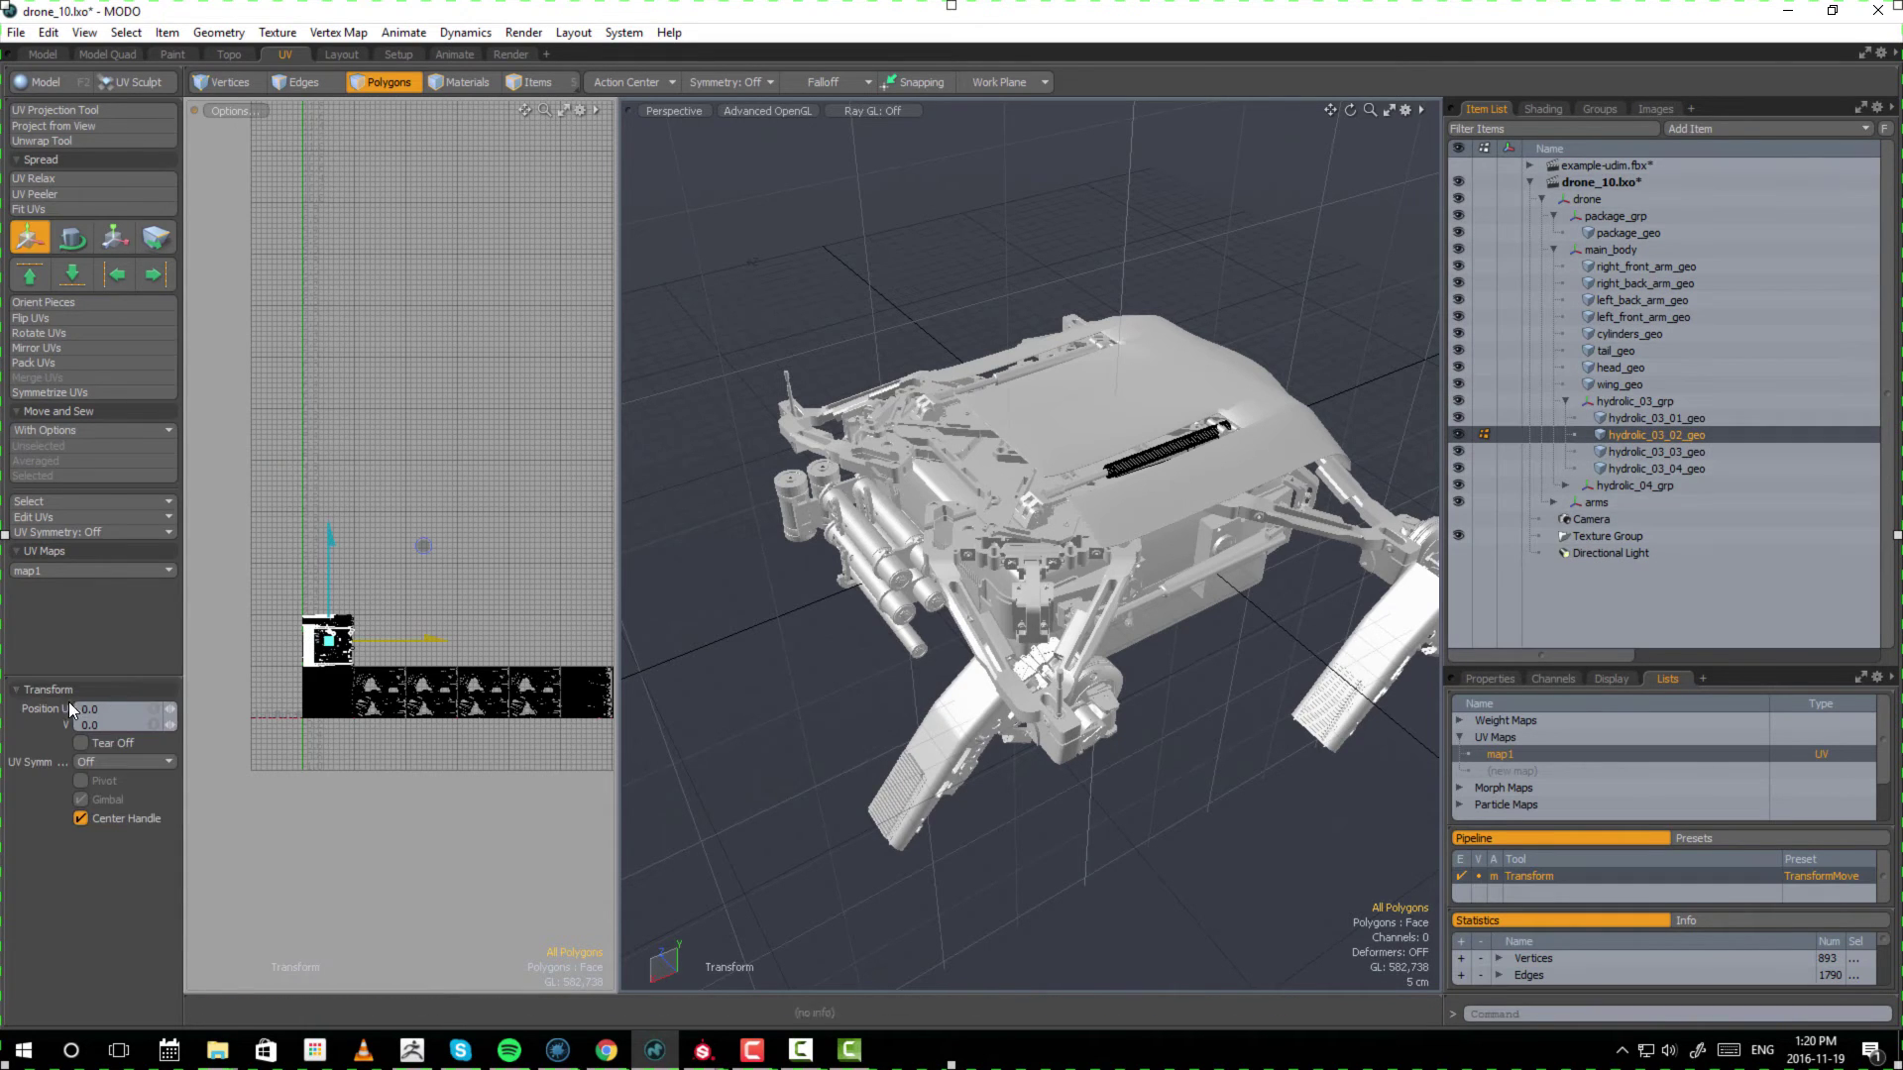
click(127, 707)
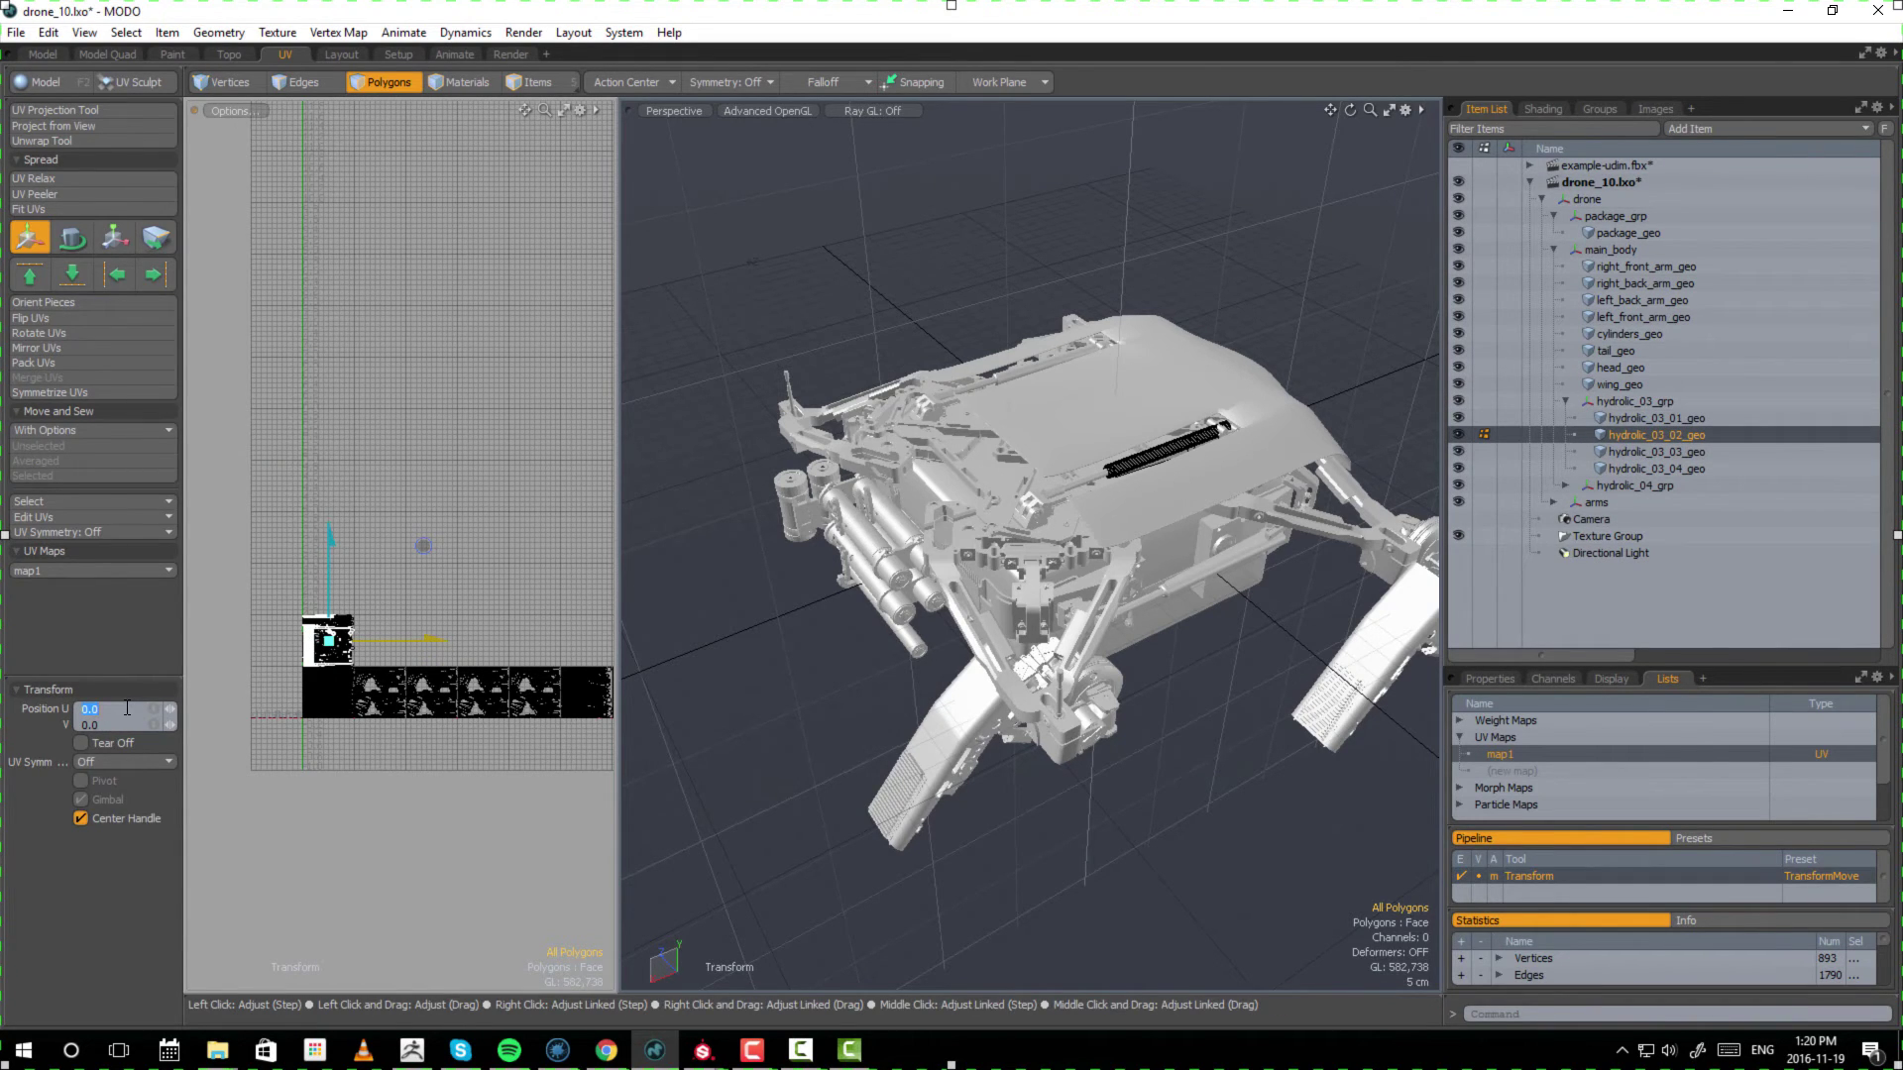
text(1)
key(Return)
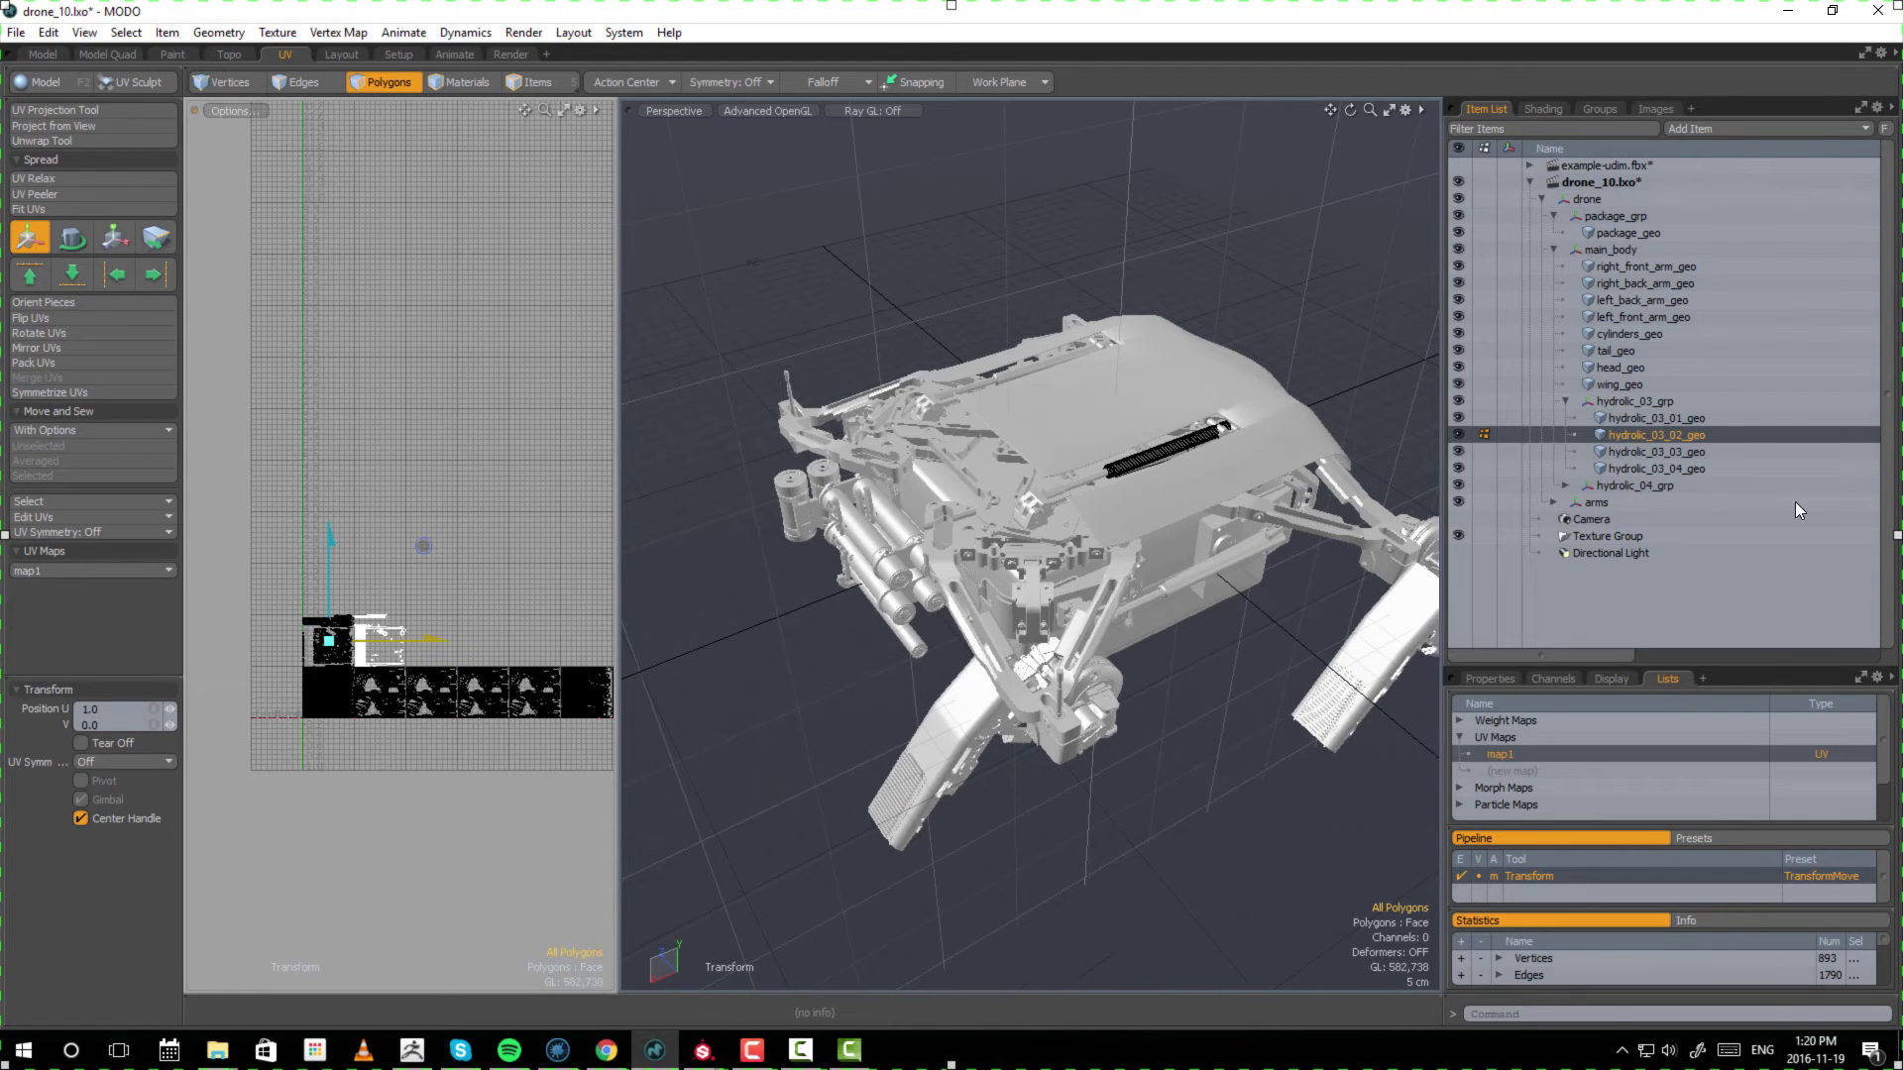
- Offset the UVs of hydrolic_03_03_geo by 2 in U within the second row of tiles
click(1635, 451)
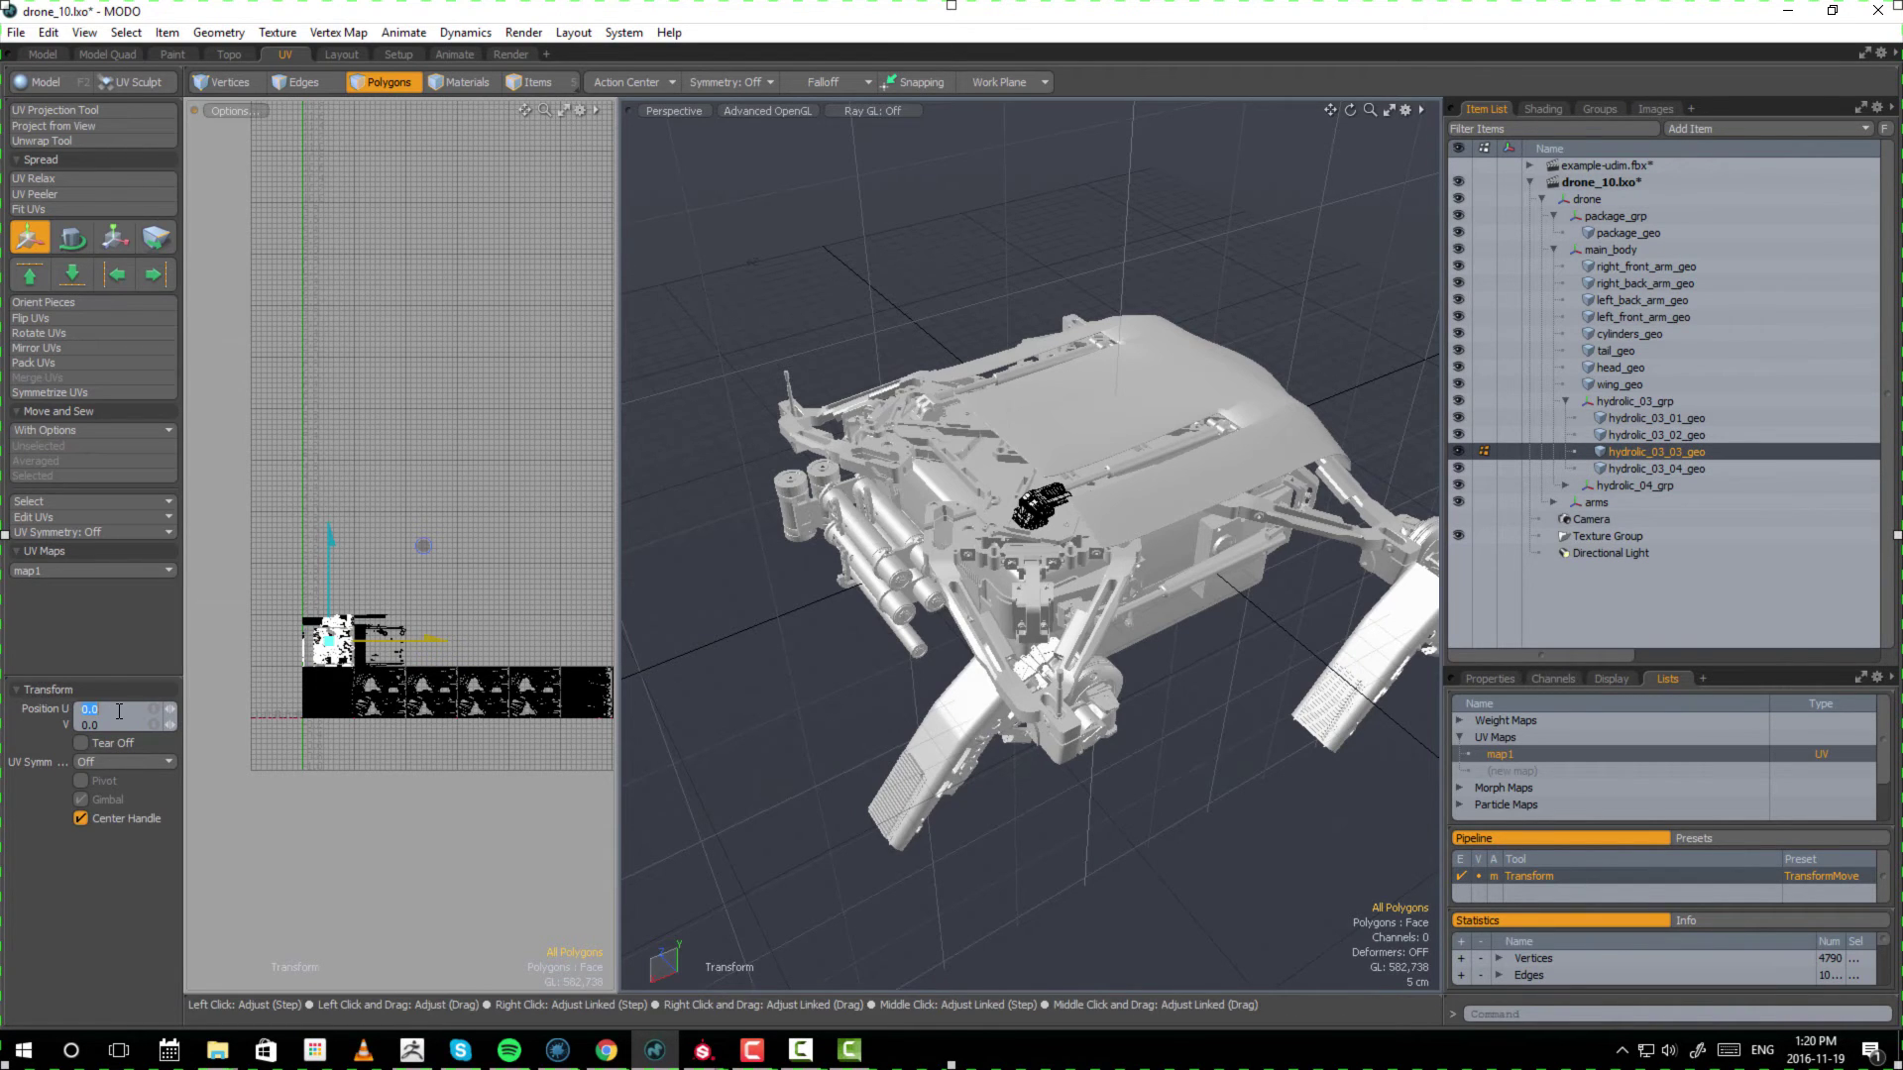
click(119, 710)
text(2.0)
key(Return)
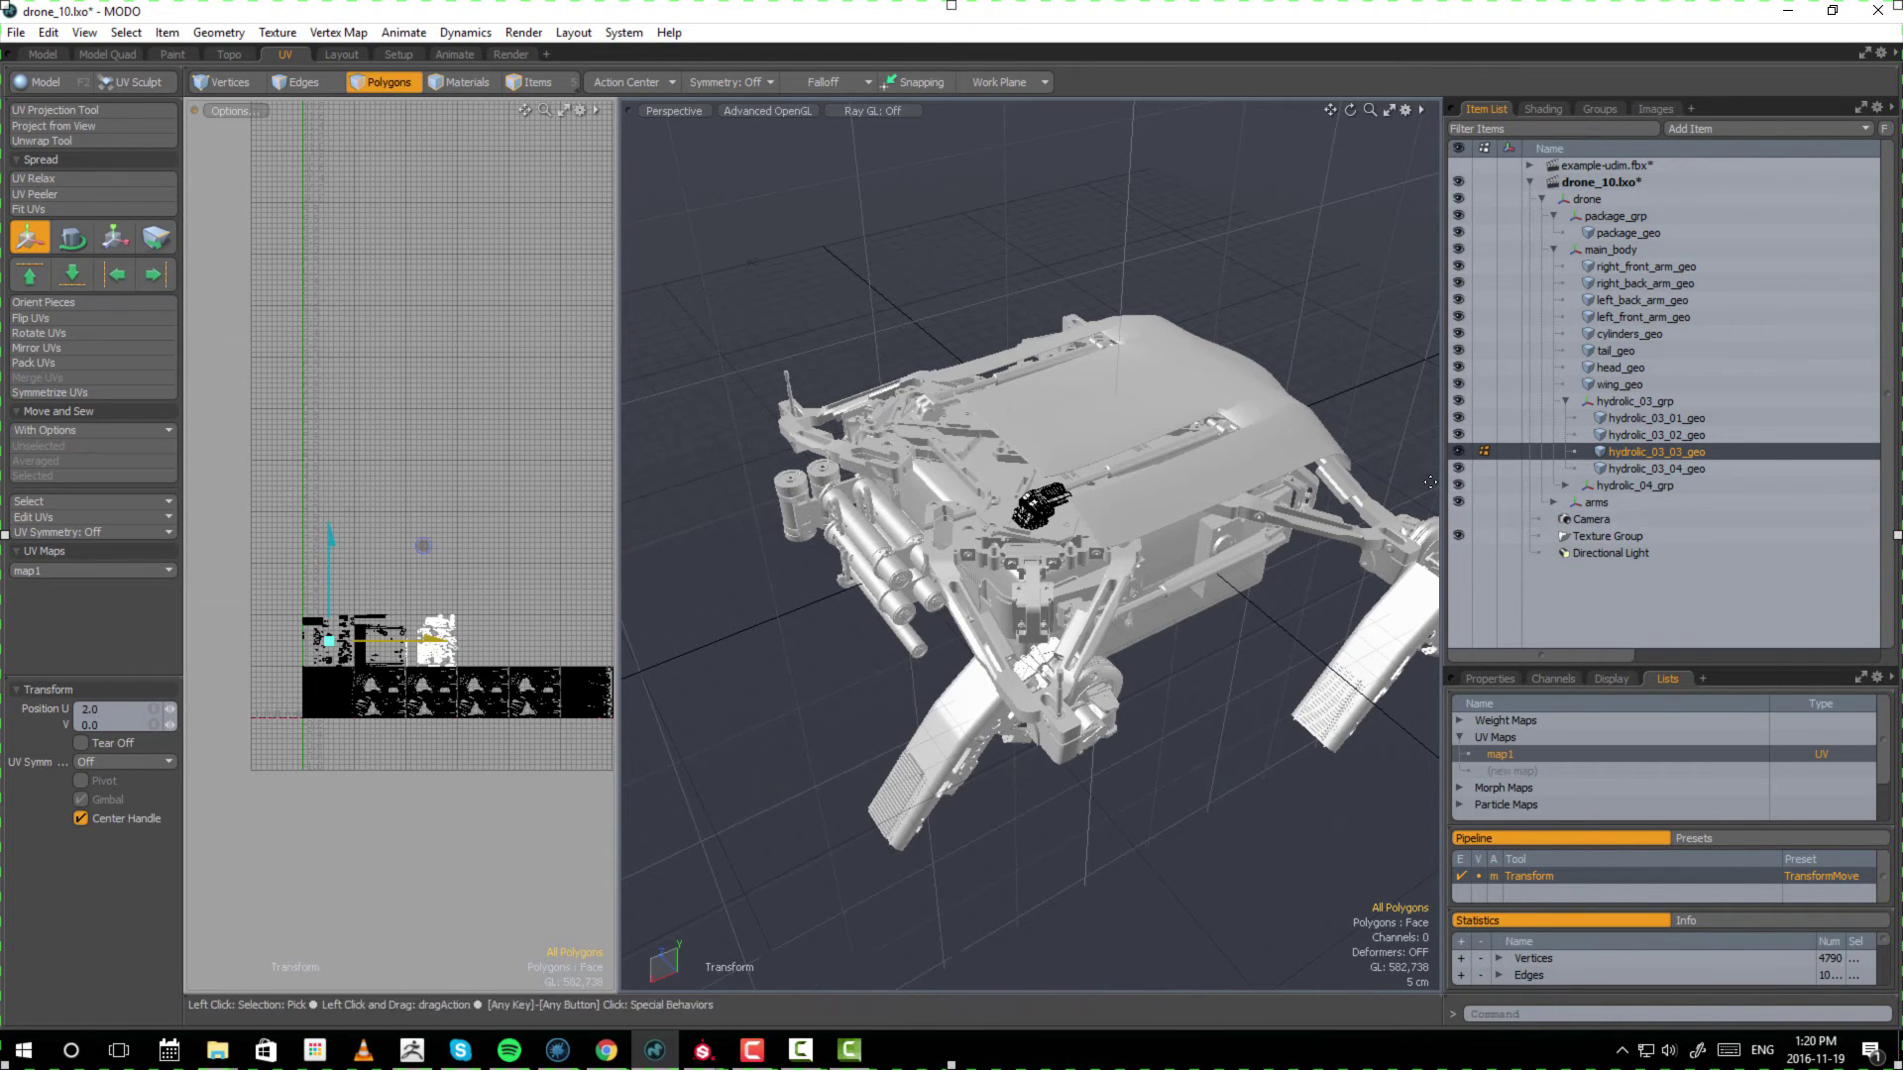
- Offset the UVs of hydrolic_03_04_geo by 3 in U within the second row of tiles
click(1652, 469)
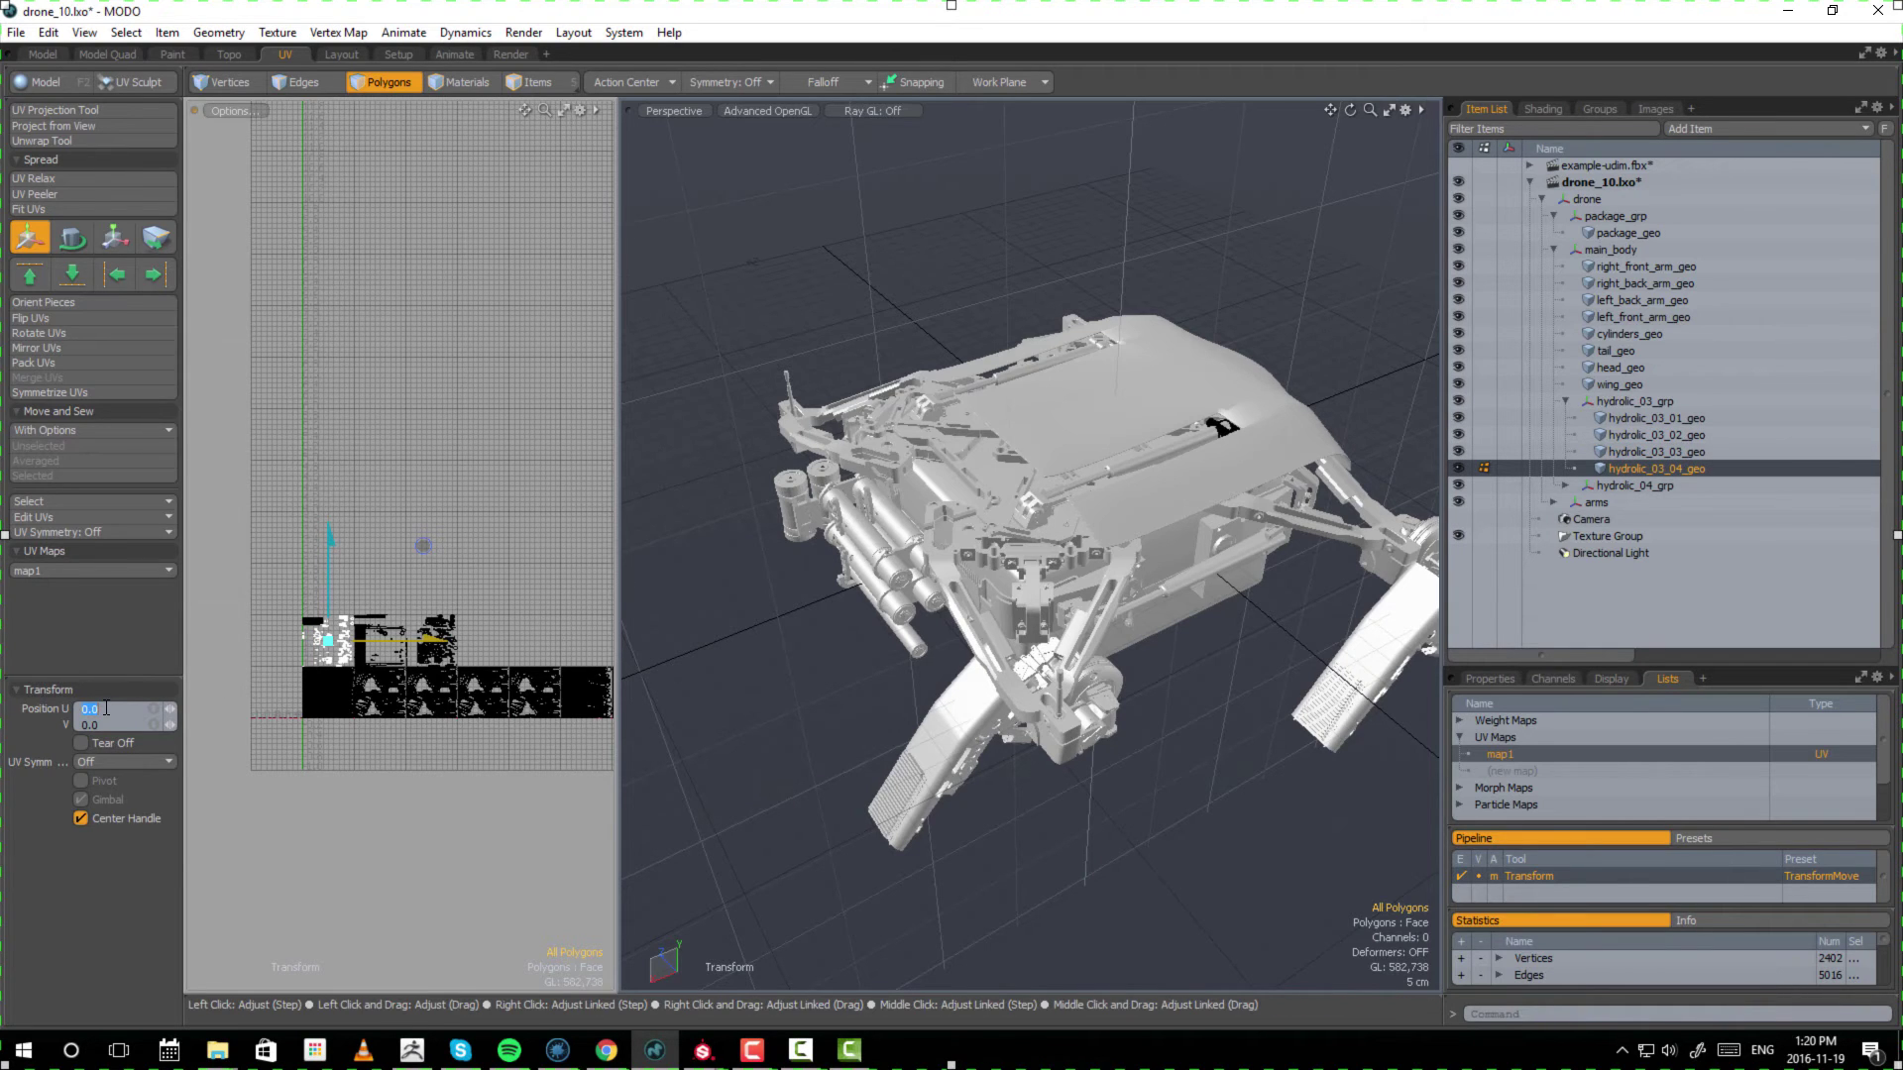
text(3.0)
key(Return)
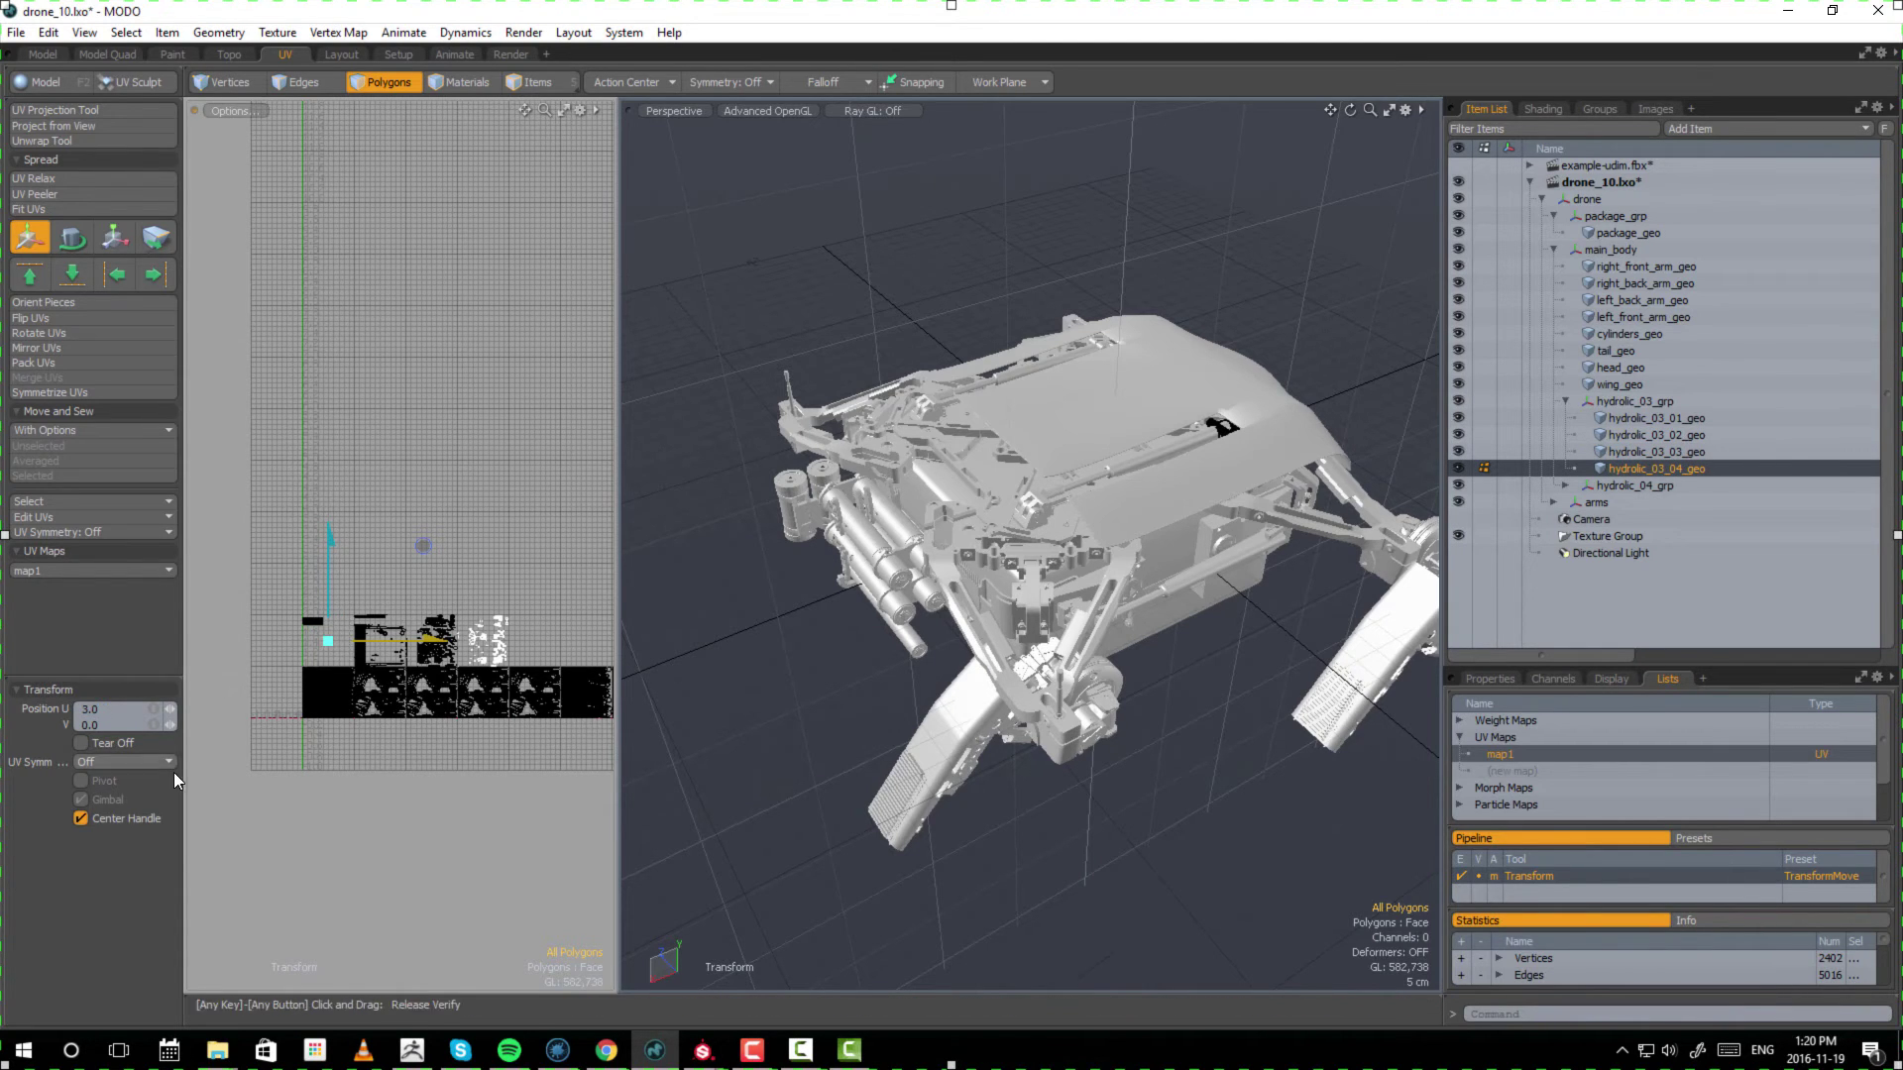
key(q)
scroll(493, 659, up, 5)
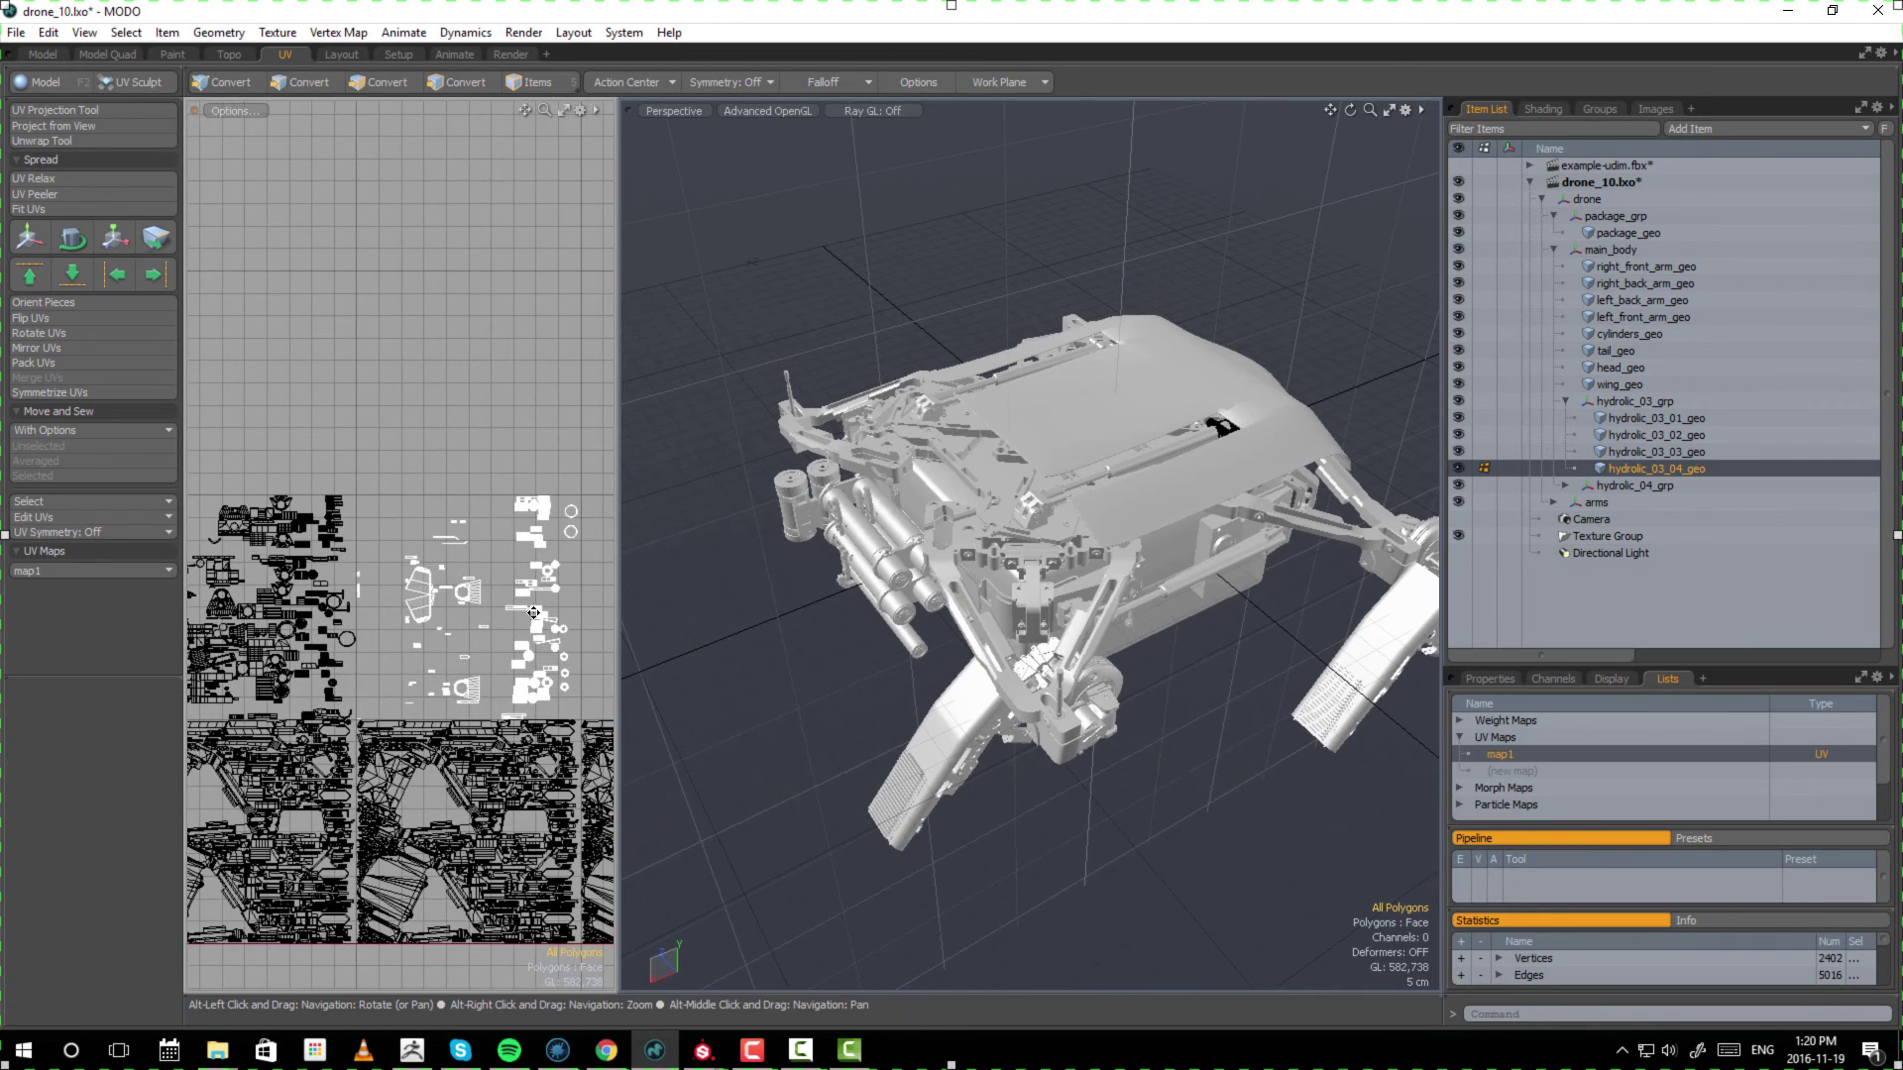
scroll(482, 628, down, 3)
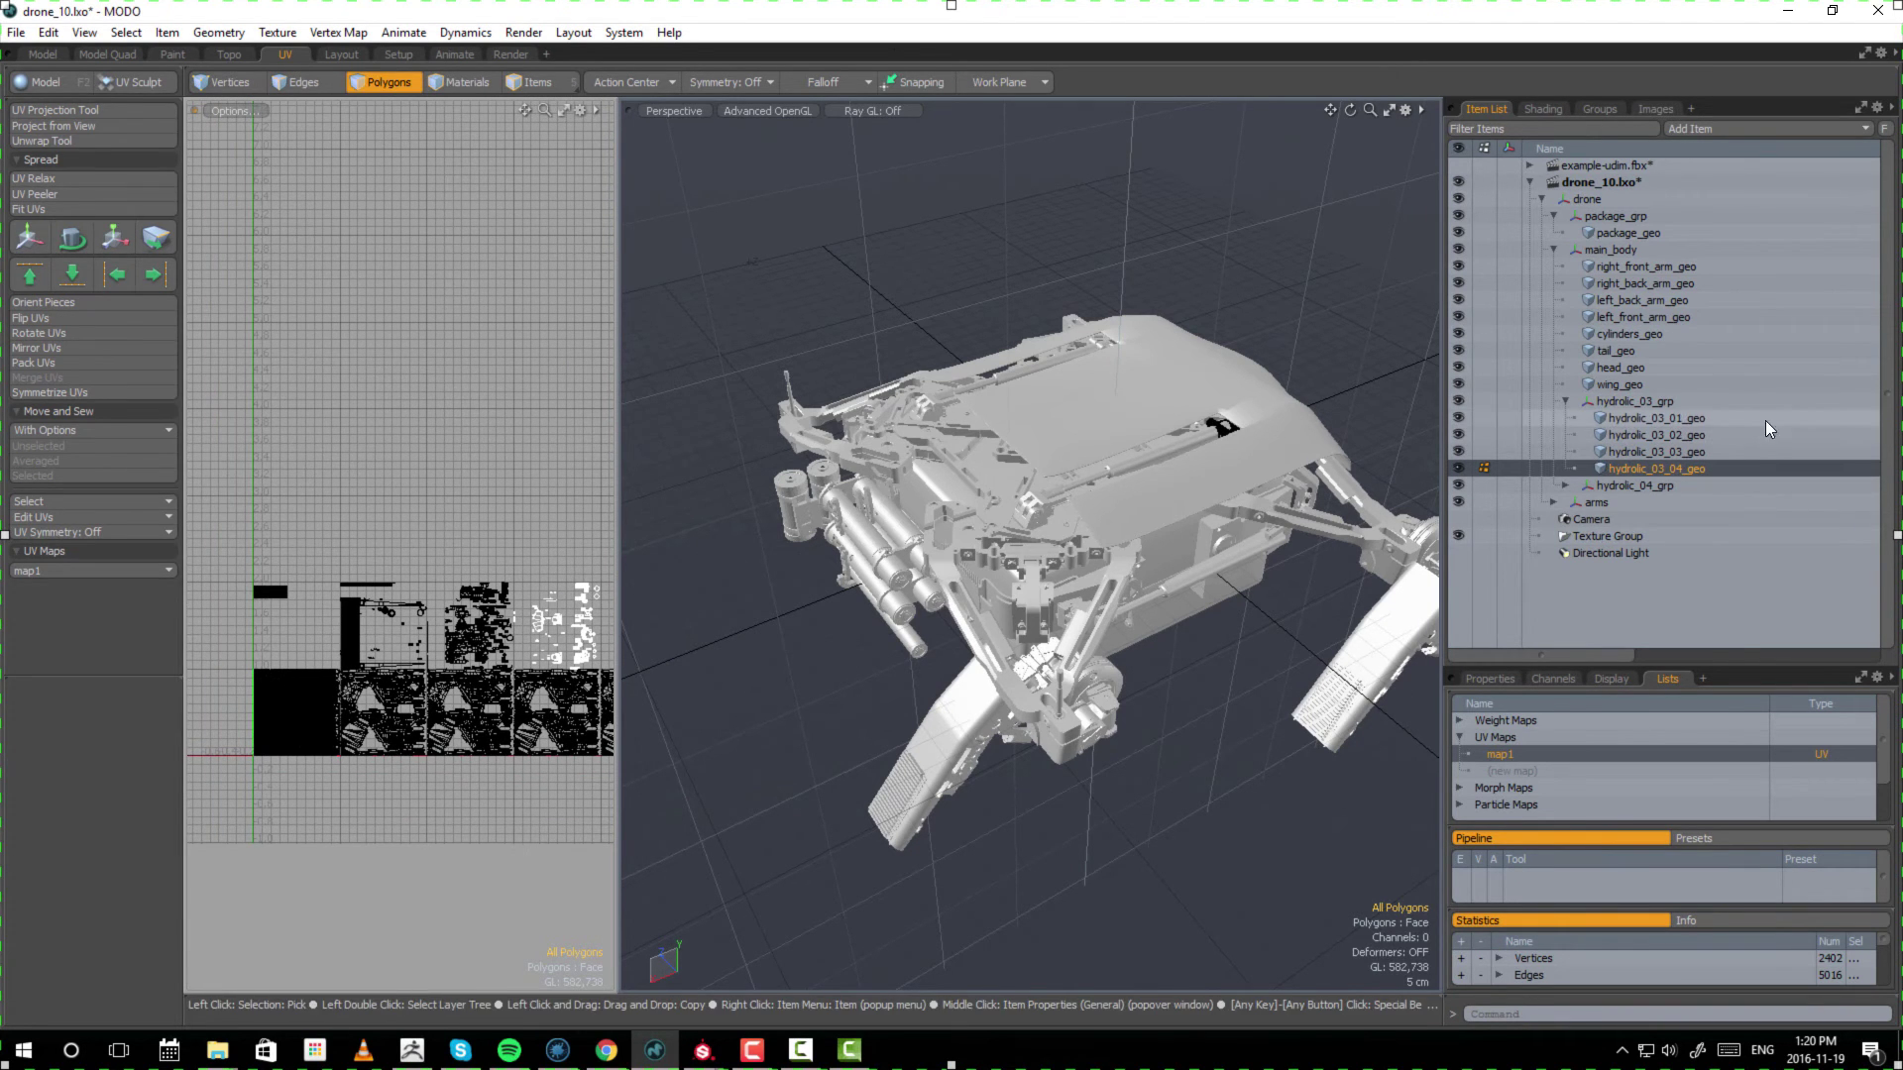
- Pack the UVs of hydrolic_03_01_geo into the Normalized region with 5% gaps, keeping Pack, Stretch and Orient enabled
click(1693, 417)
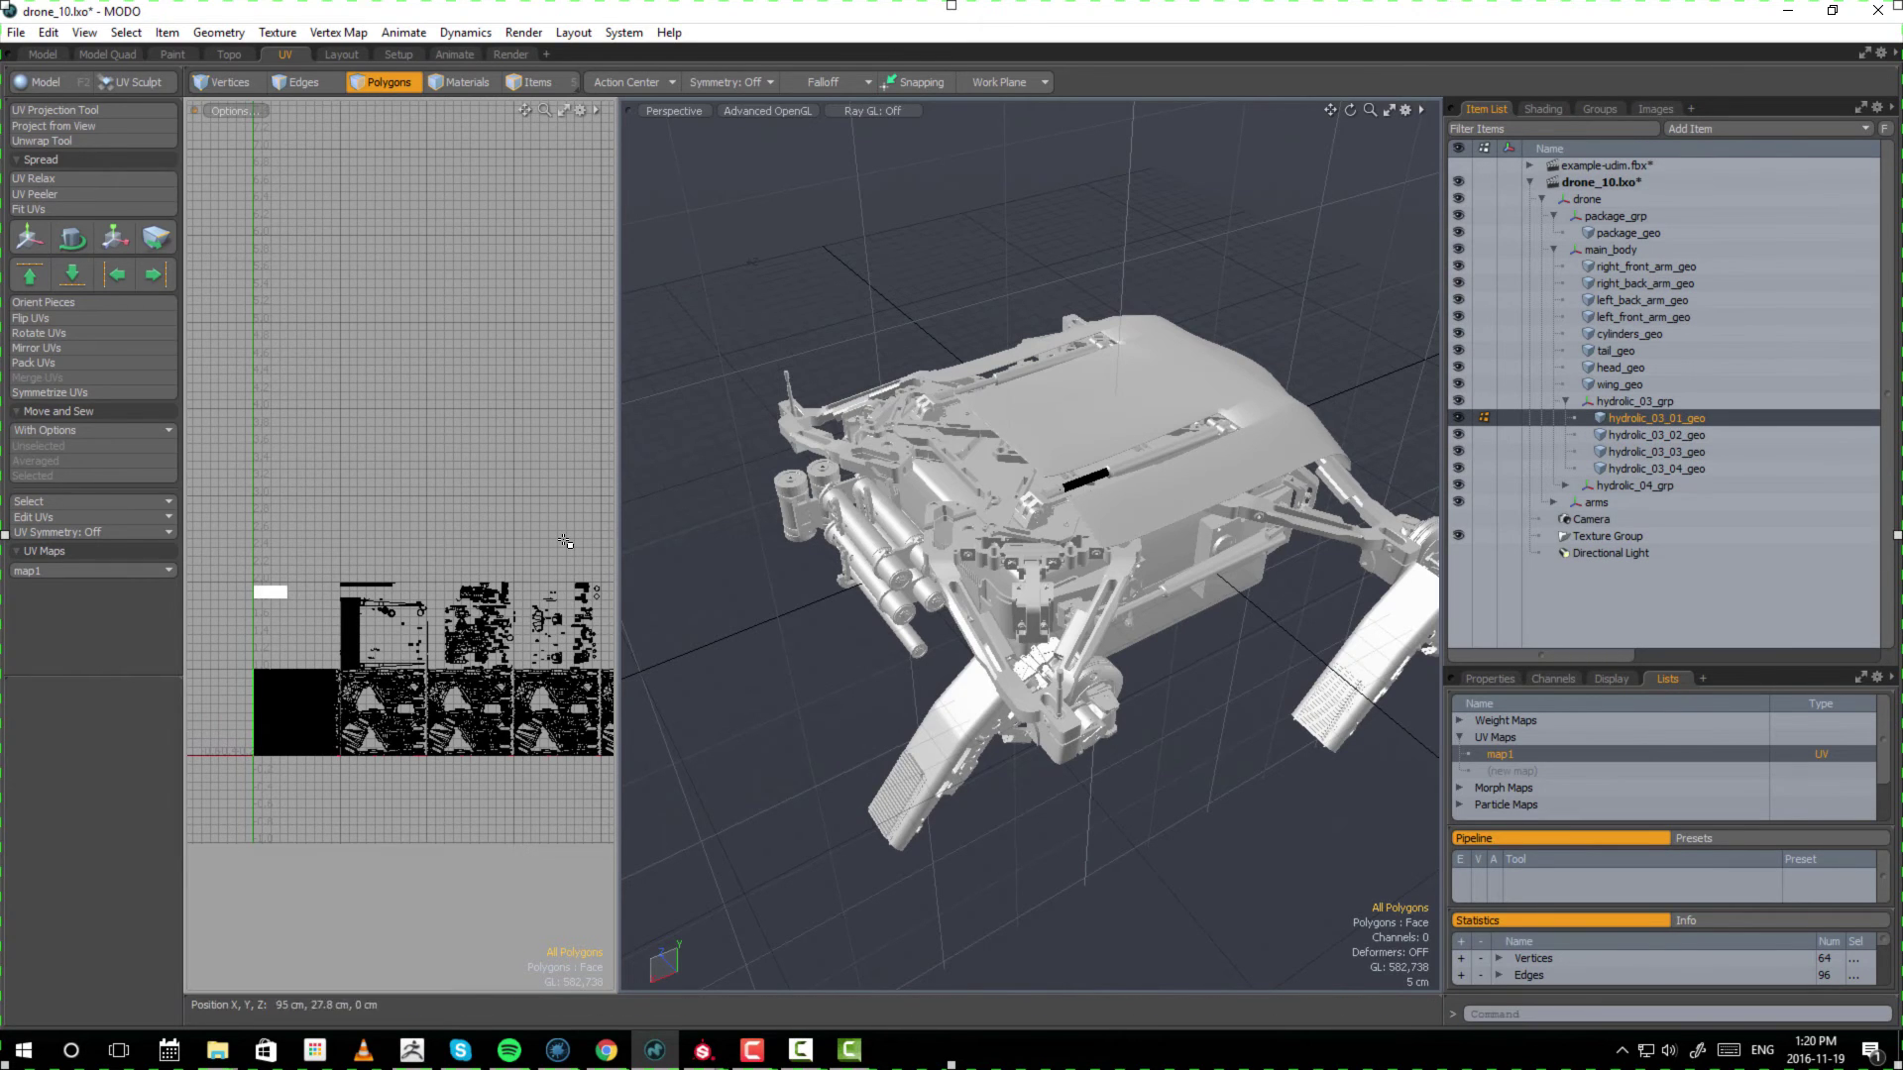
click(33, 363)
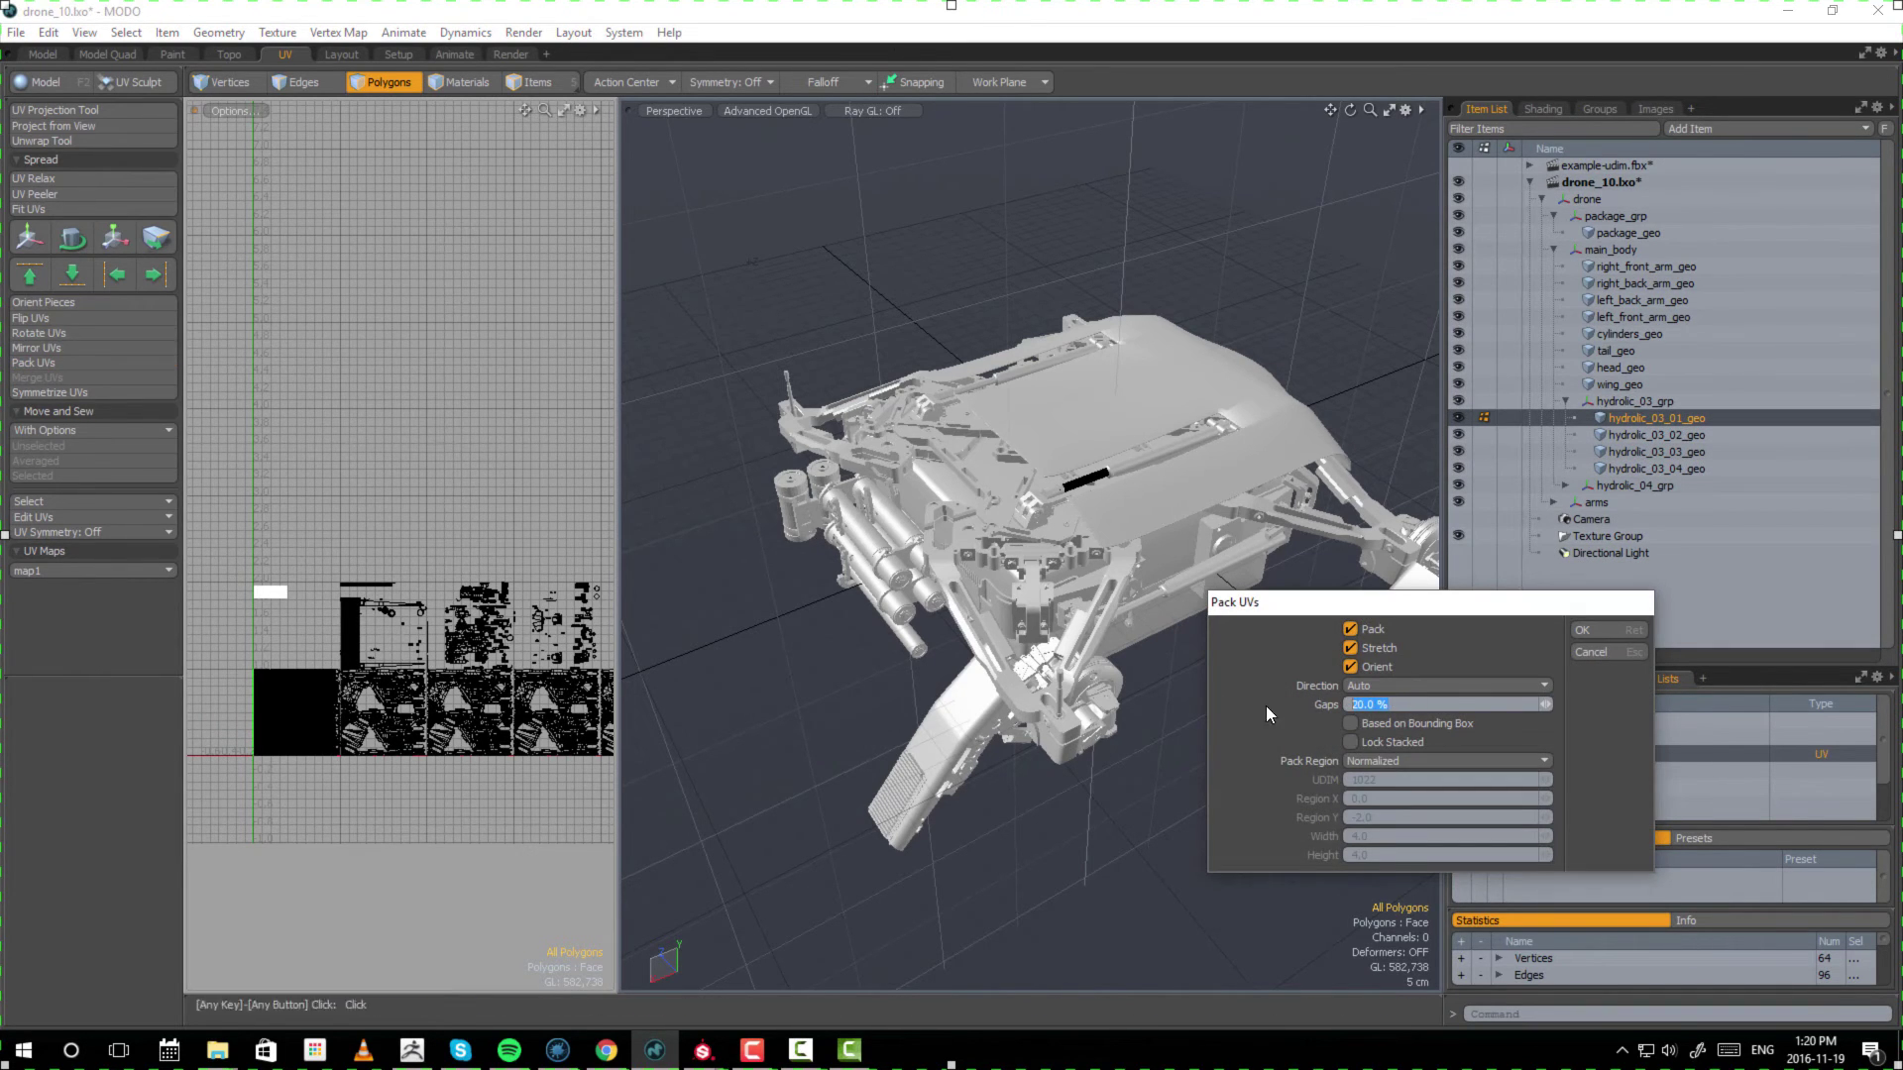
key(Return)
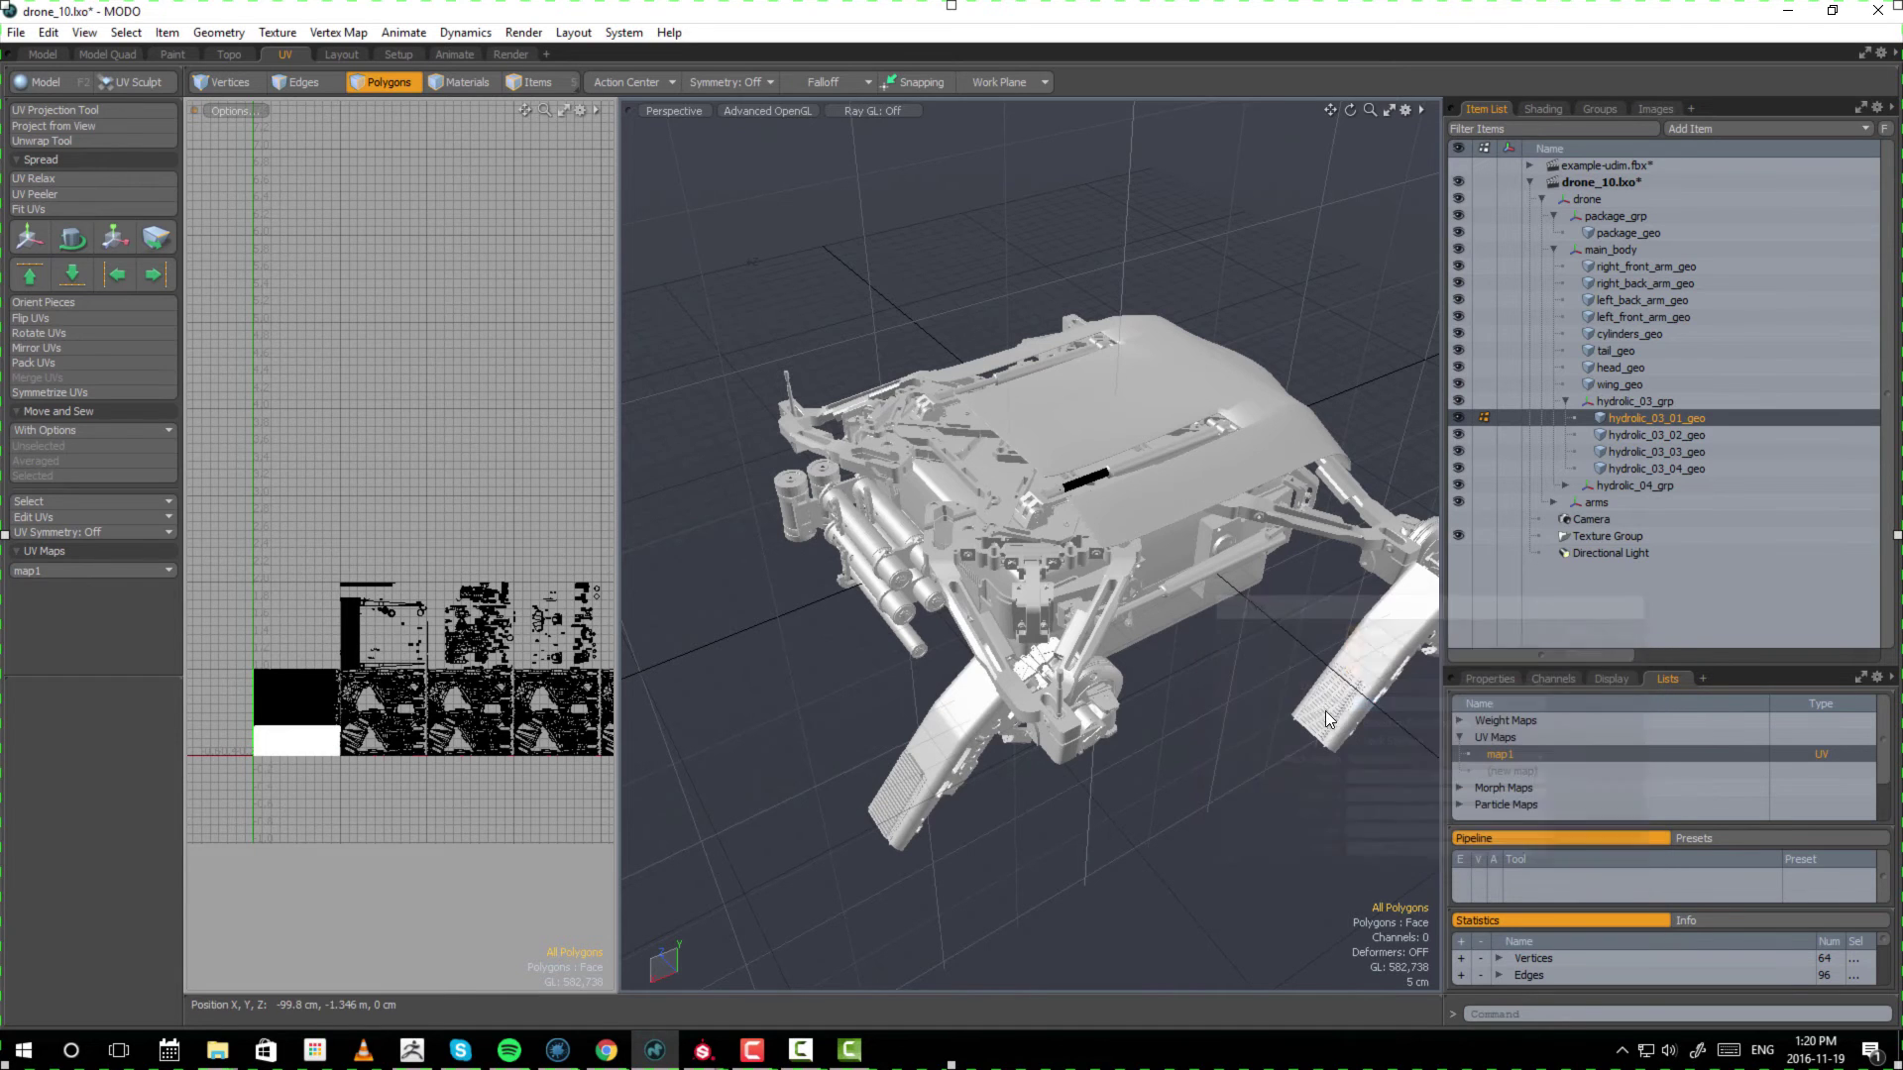
- Move the packed UVs of hydrolic_03_01_geo by 1 in V, into the first tile of the second row
key(w)
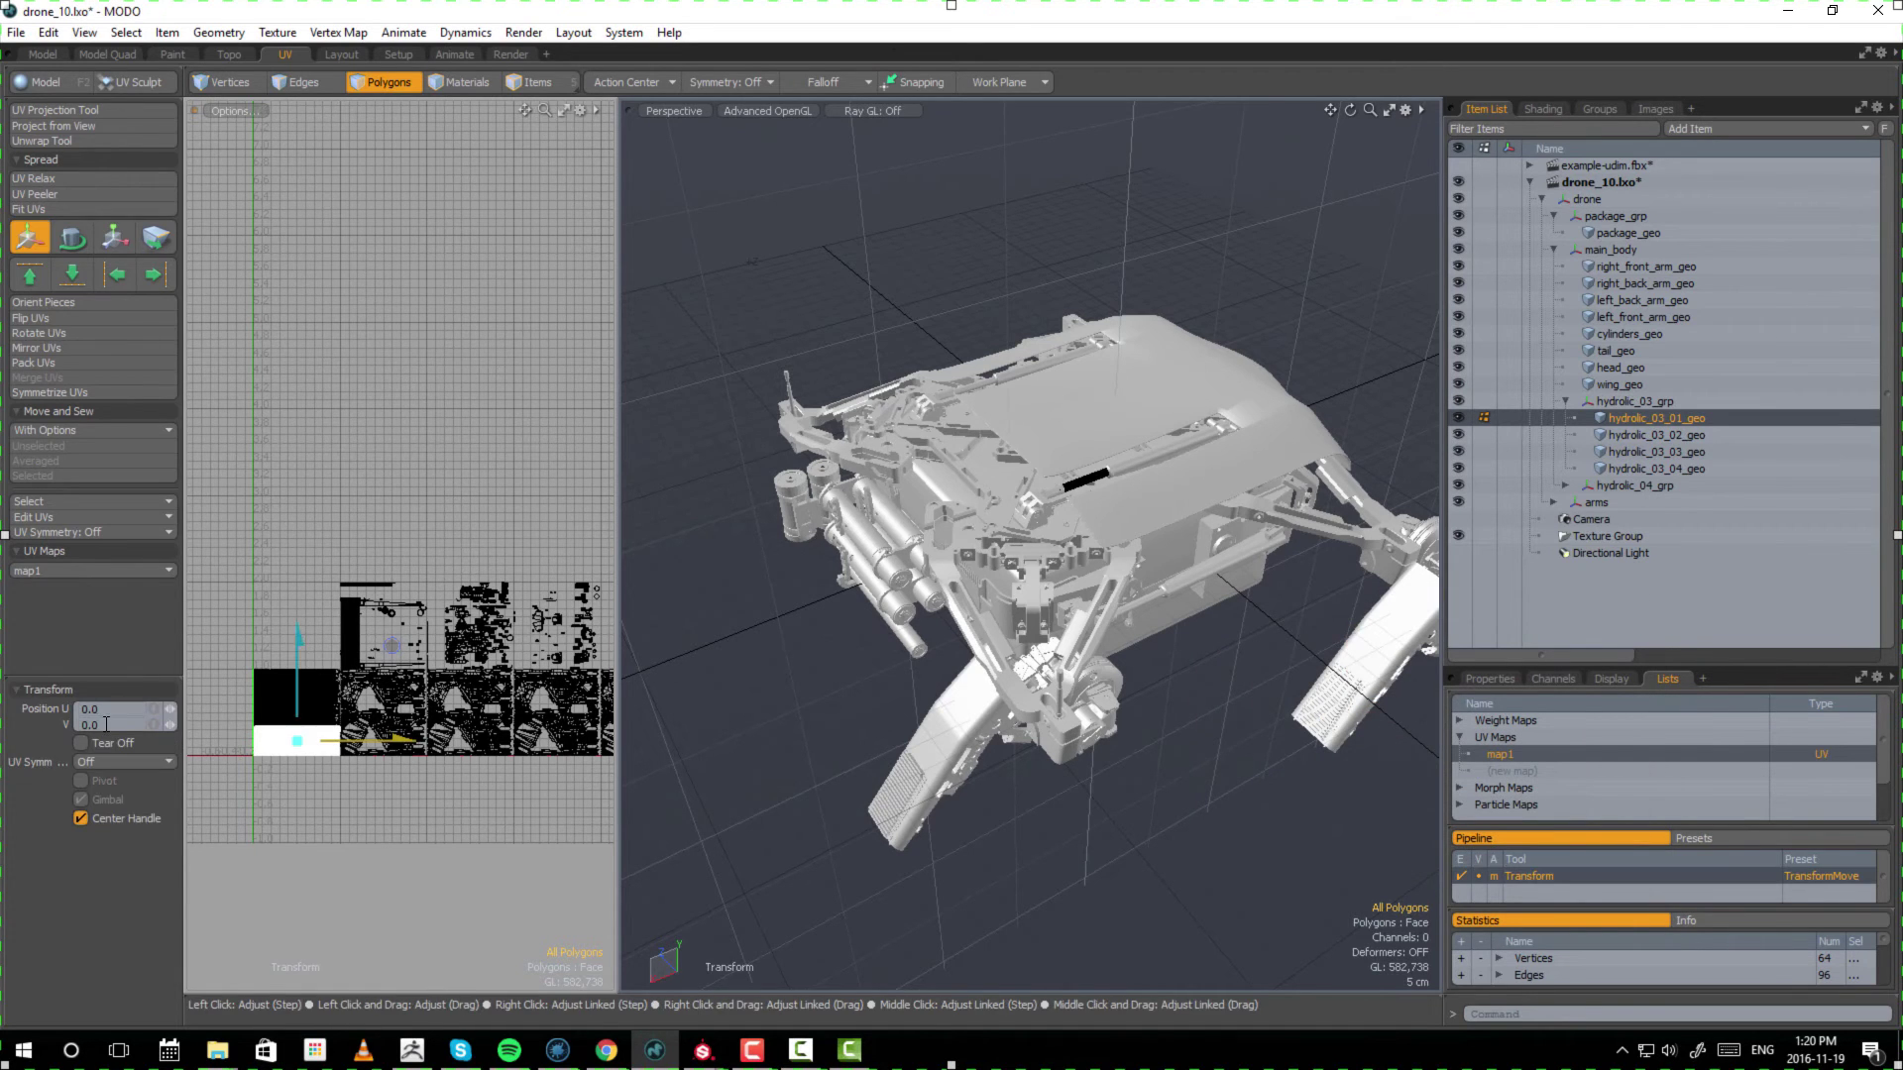
key(Return)
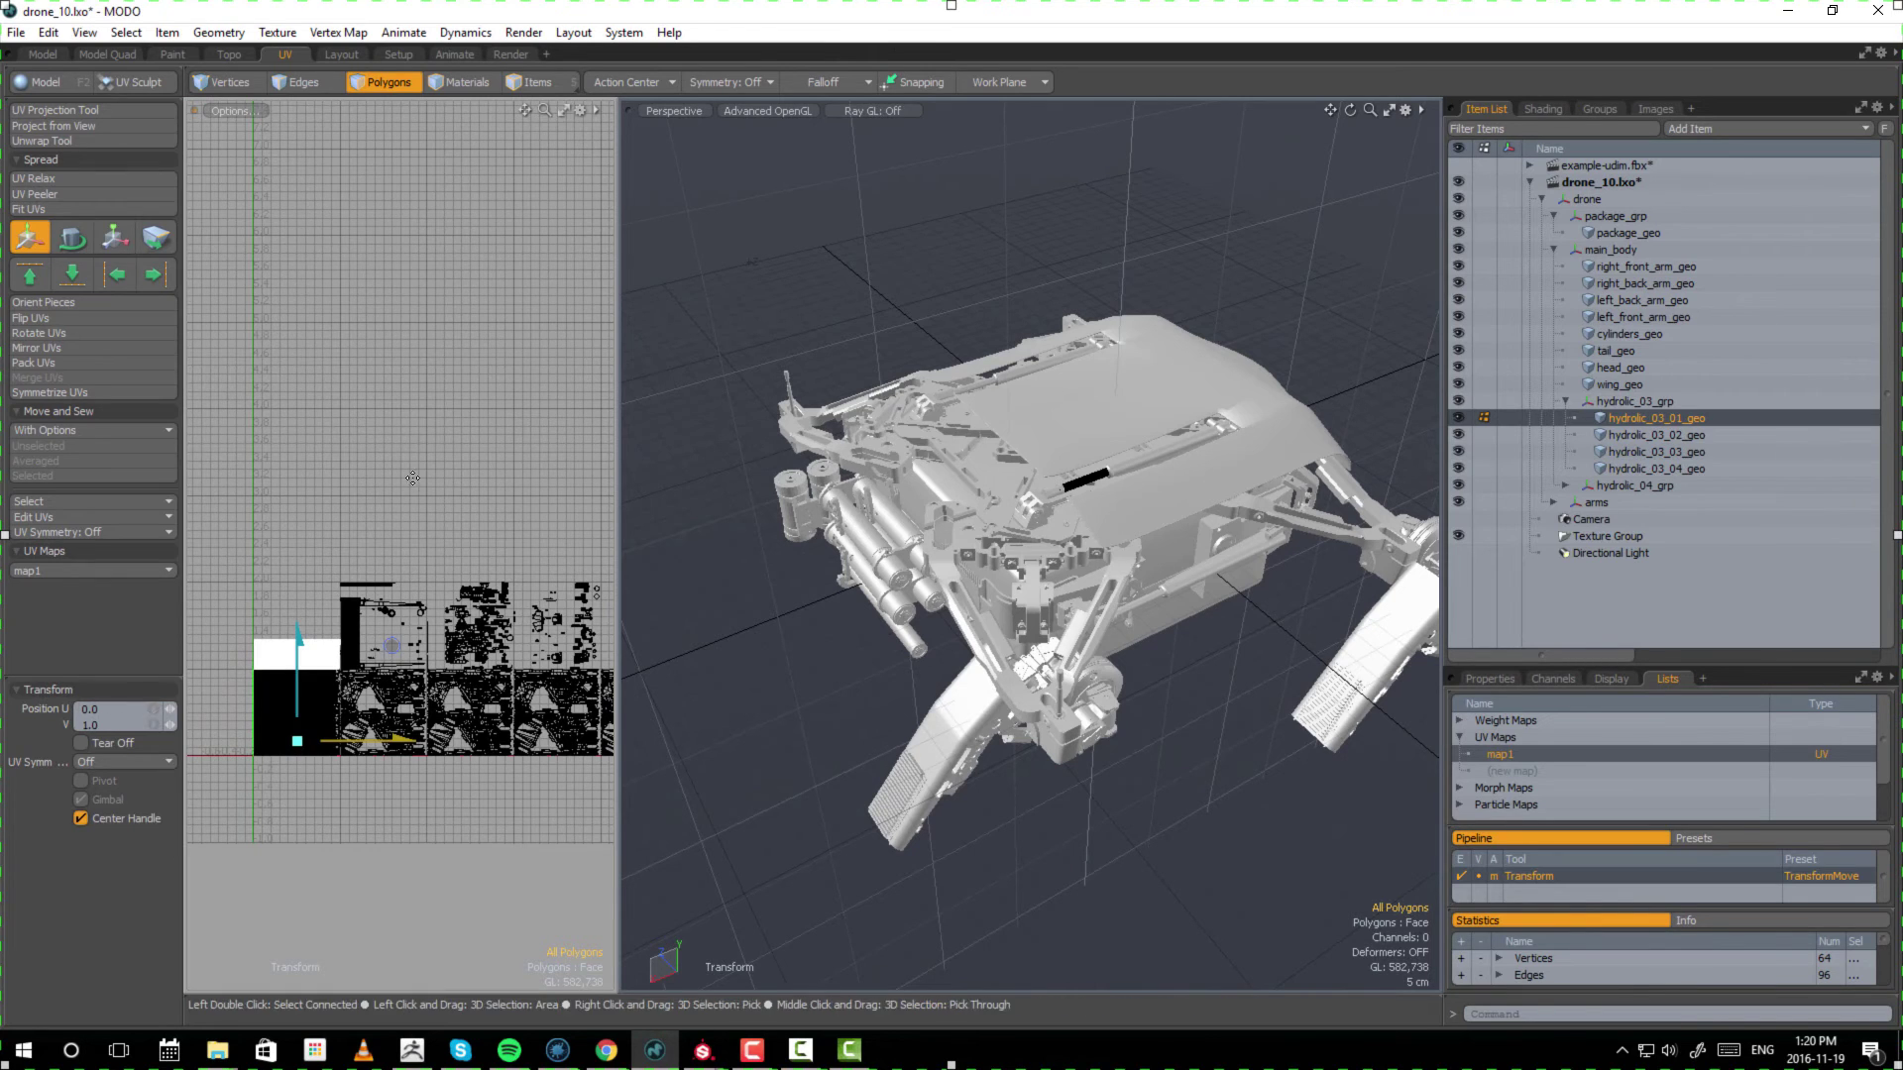
key(q)
scroll(297, 662, up, 6)
alt+drag(297, 662, 352, 613)
scroll(456, 530, down, 6)
- Pack the UVs of hydrolic_03_02_geo into the Normalized region with 5% gaps
click(1645, 434)
alt+right_drag(351, 613, 317, 591)
alt+drag(305, 590, 356, 586)
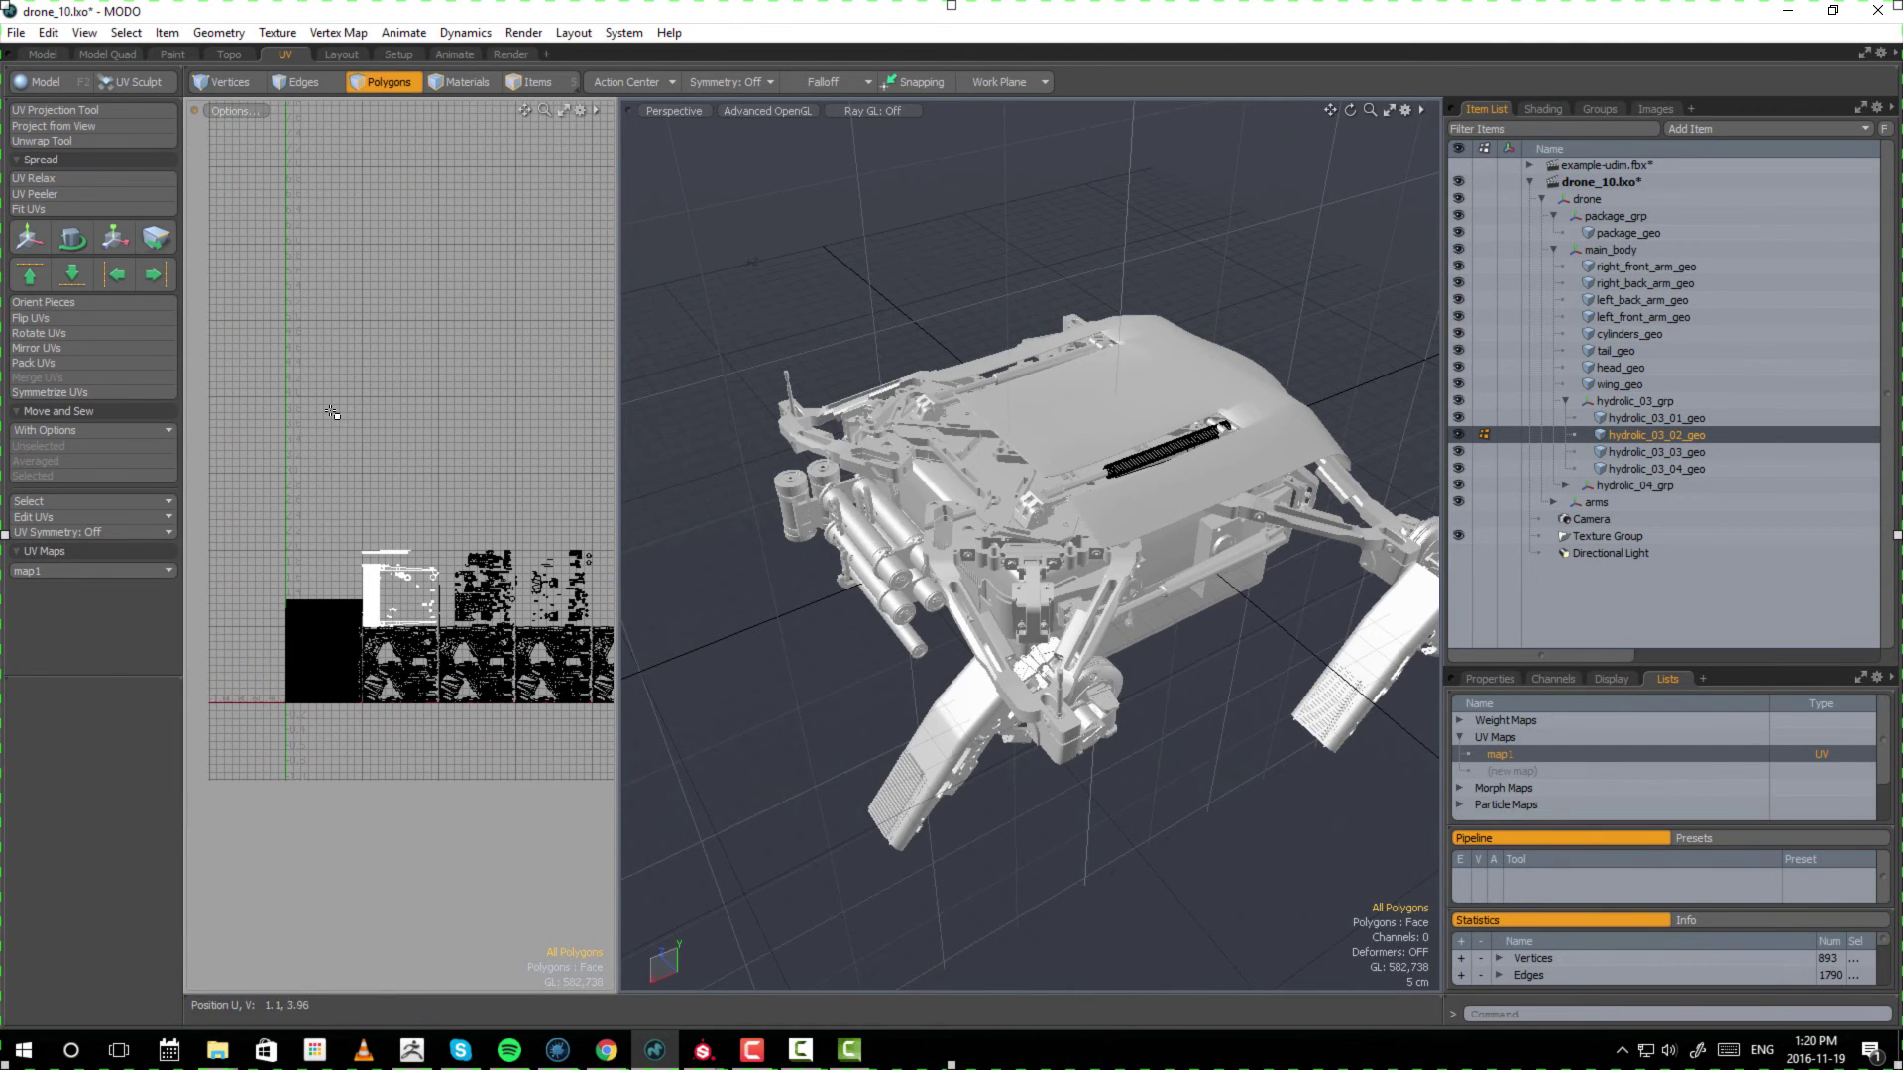
click(56, 364)
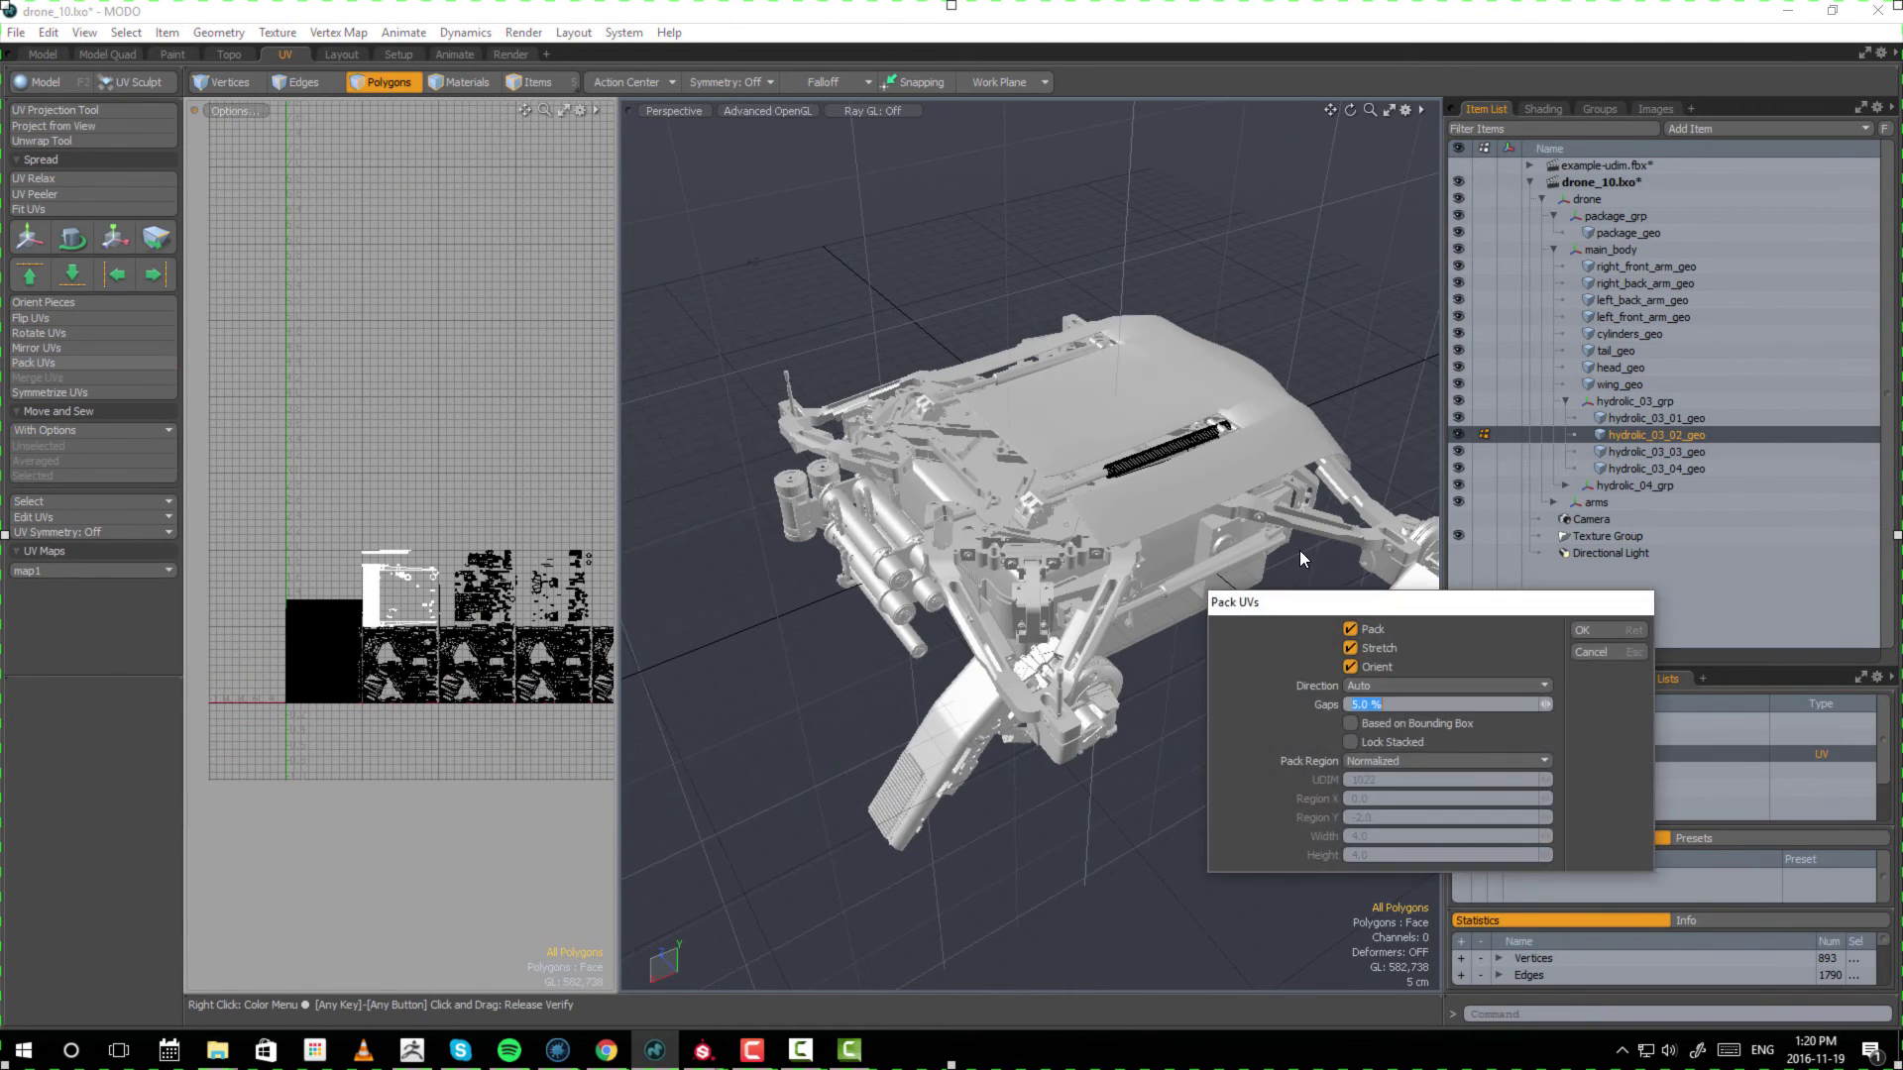
click(1607, 635)
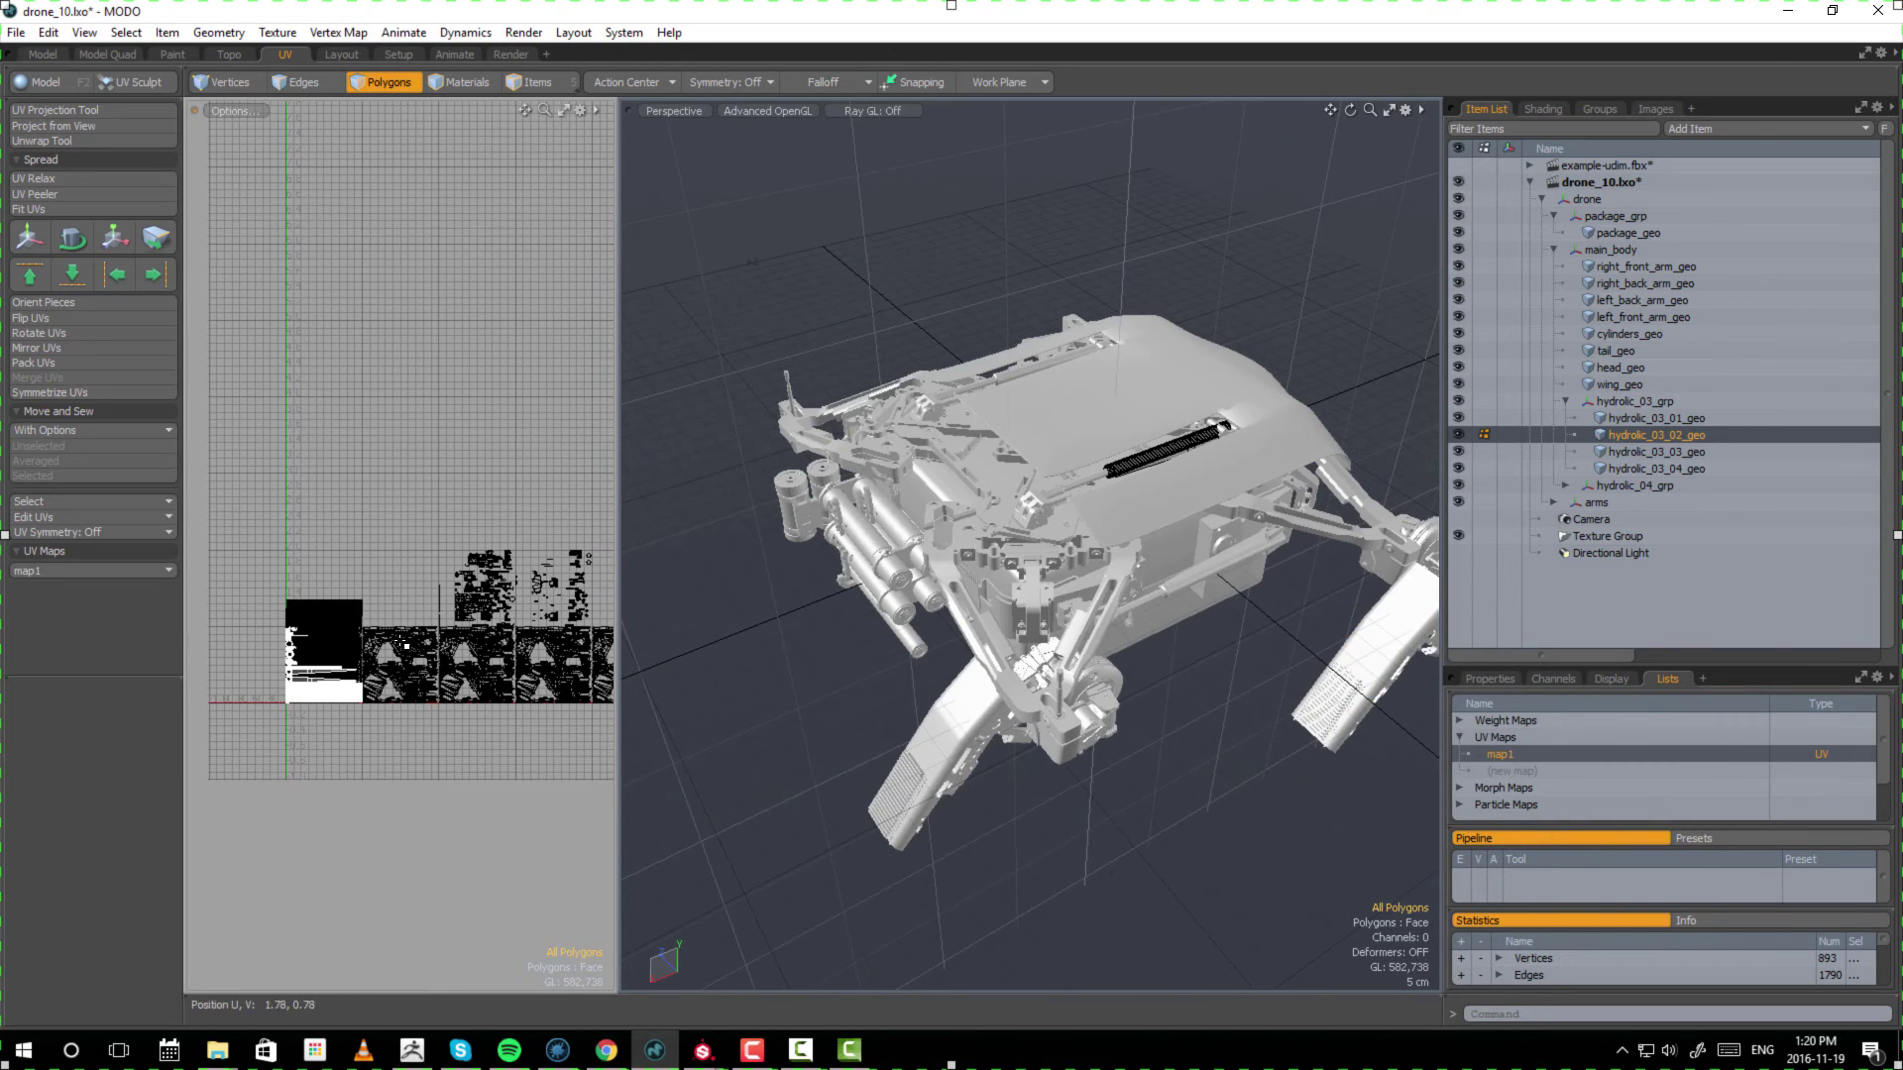
- Offset the packed UVs of hydrolic_03_02_geo by 1 in U and 1 in V, into the second tile of the second row
key(w)
click(115, 710)
text(1)
click(116, 709)
text(1)
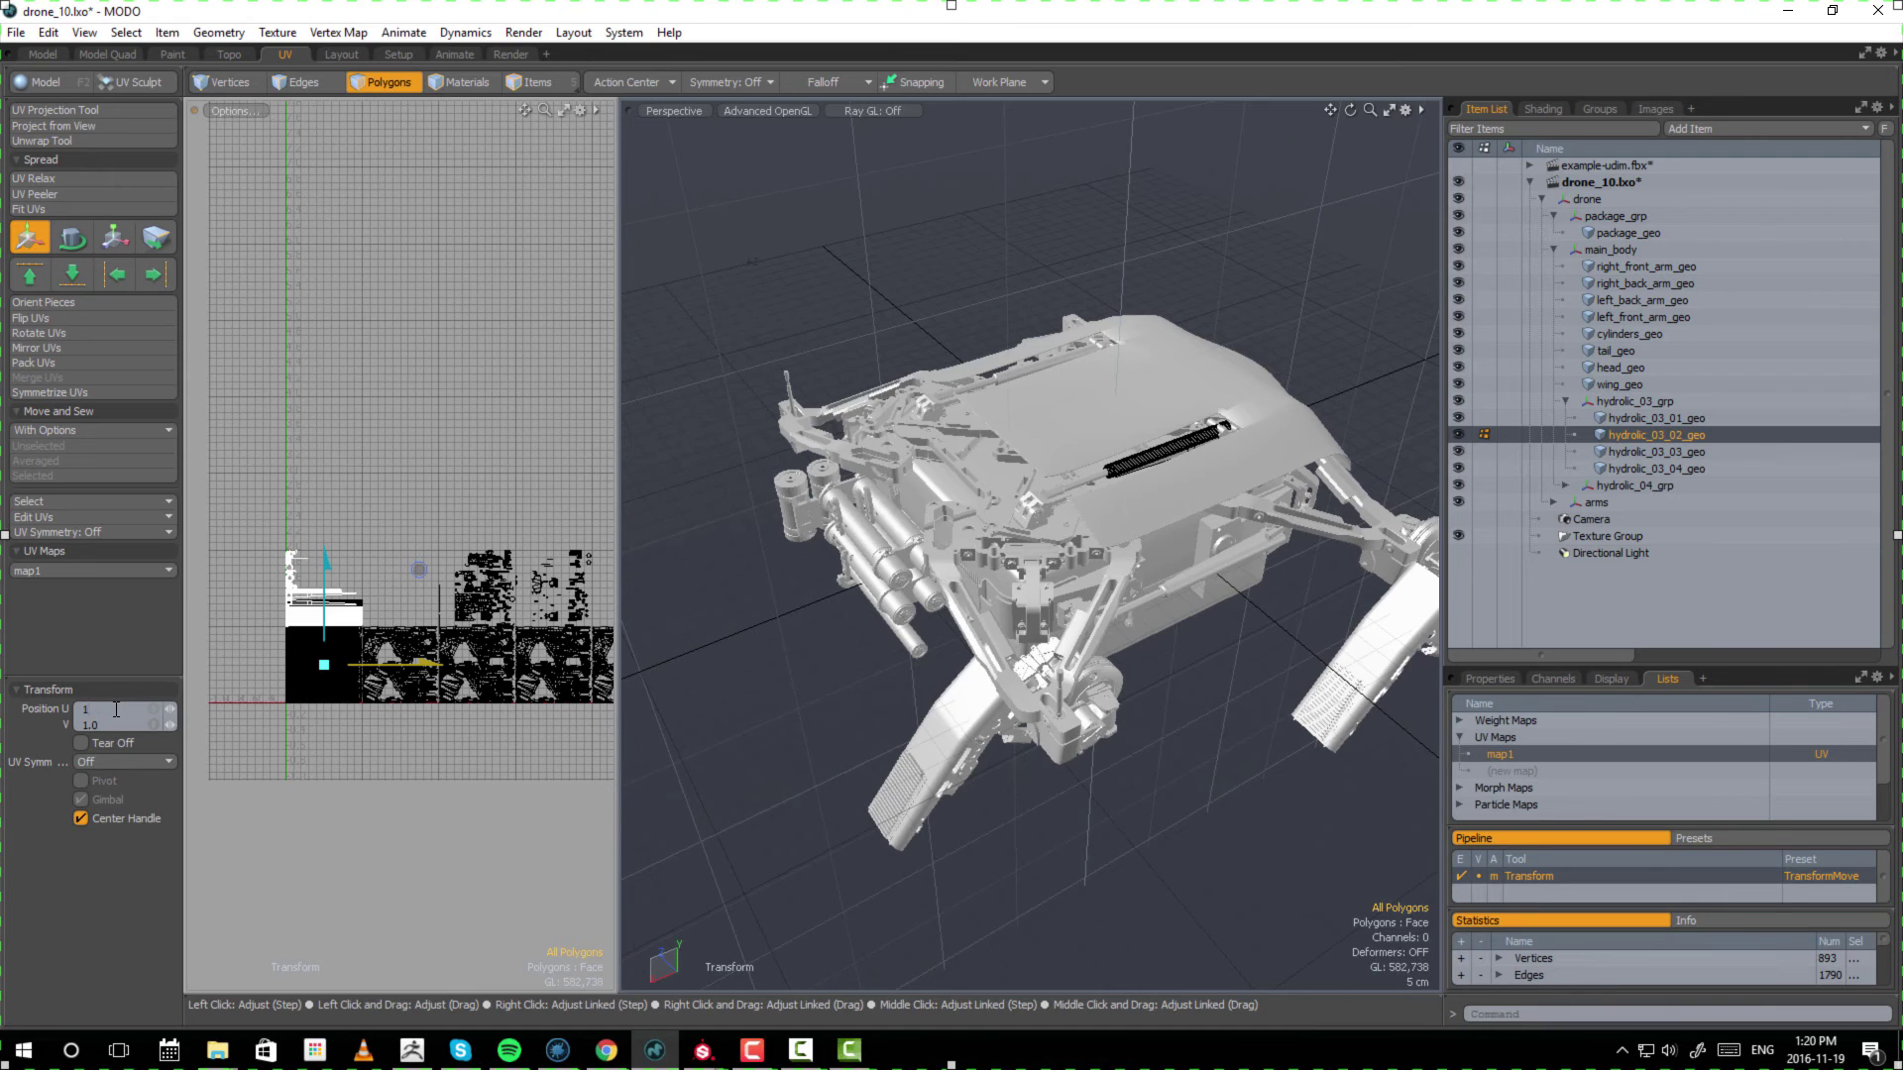
key(Return)
key(space)
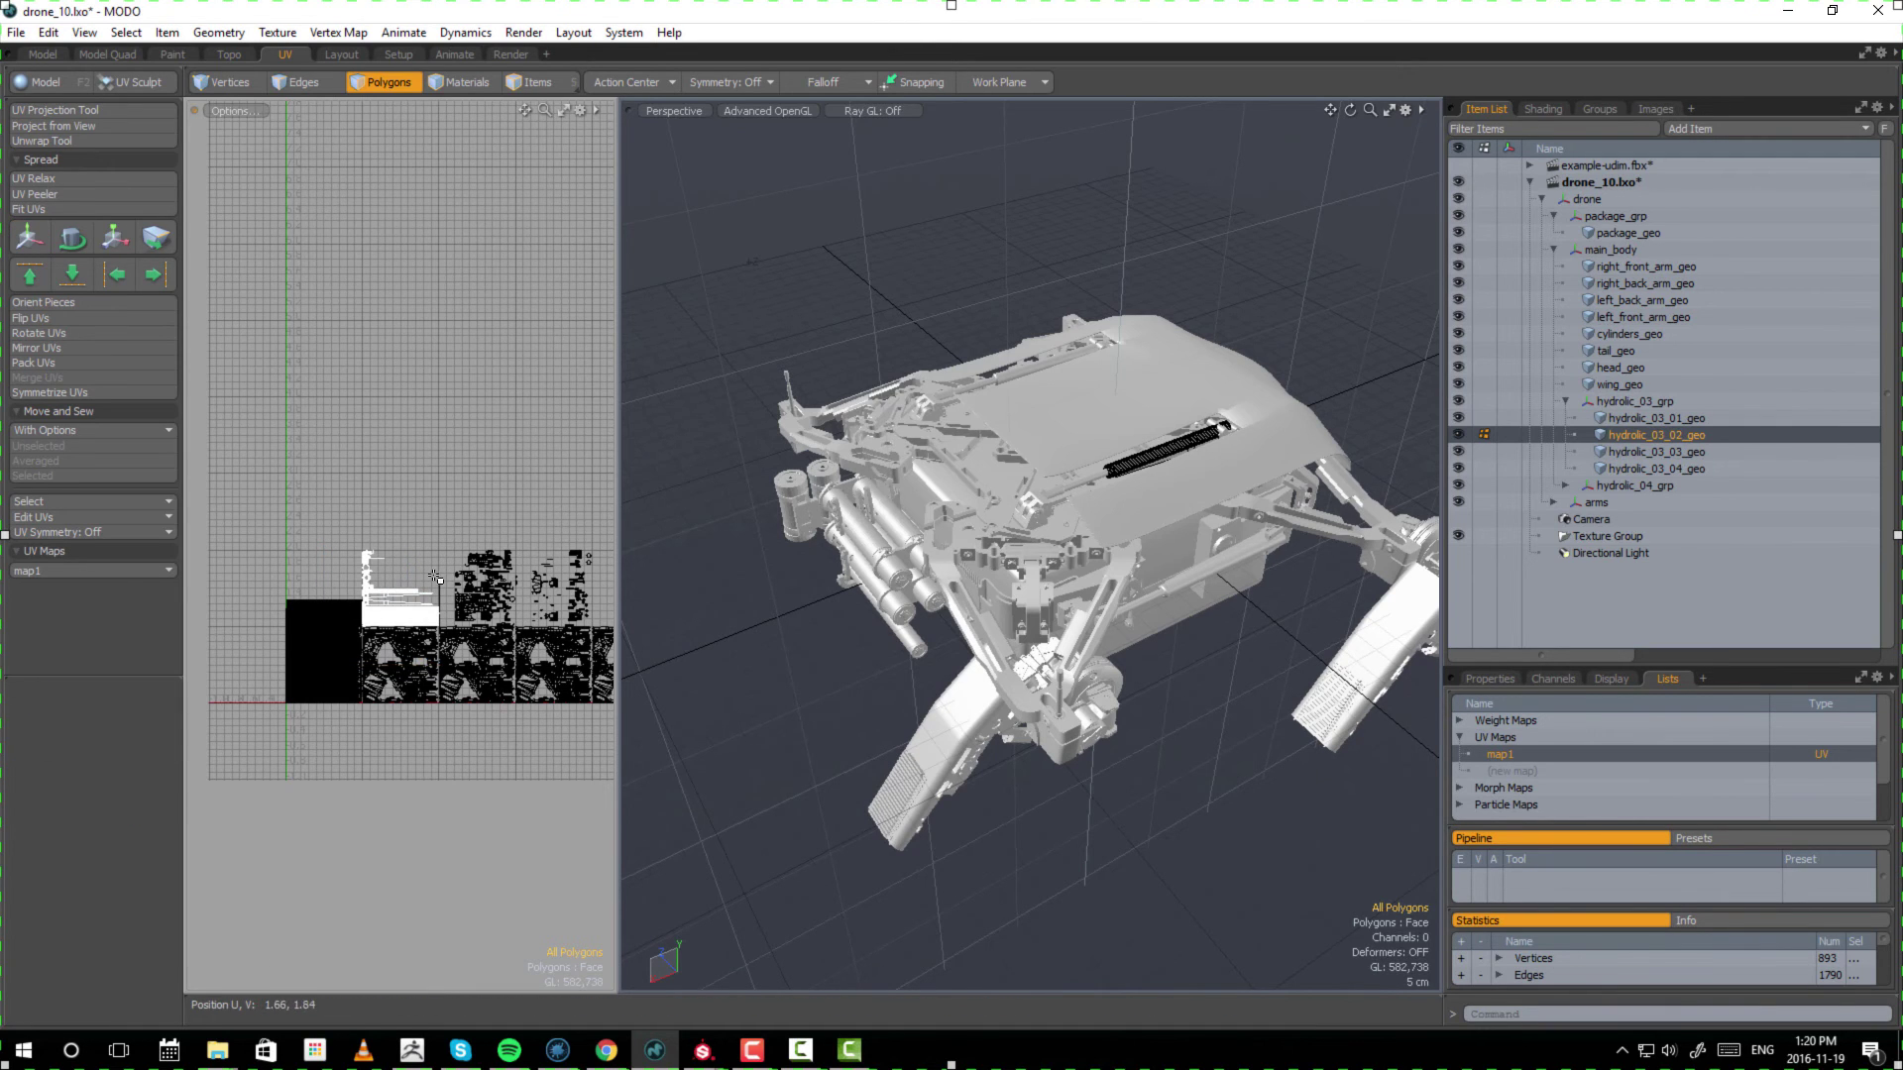
- Pack the UVs of hydrolic_03_03_geo with 5% gaps in the Normalized region and offset them by 2 in U and 1 in V
click(1673, 452)
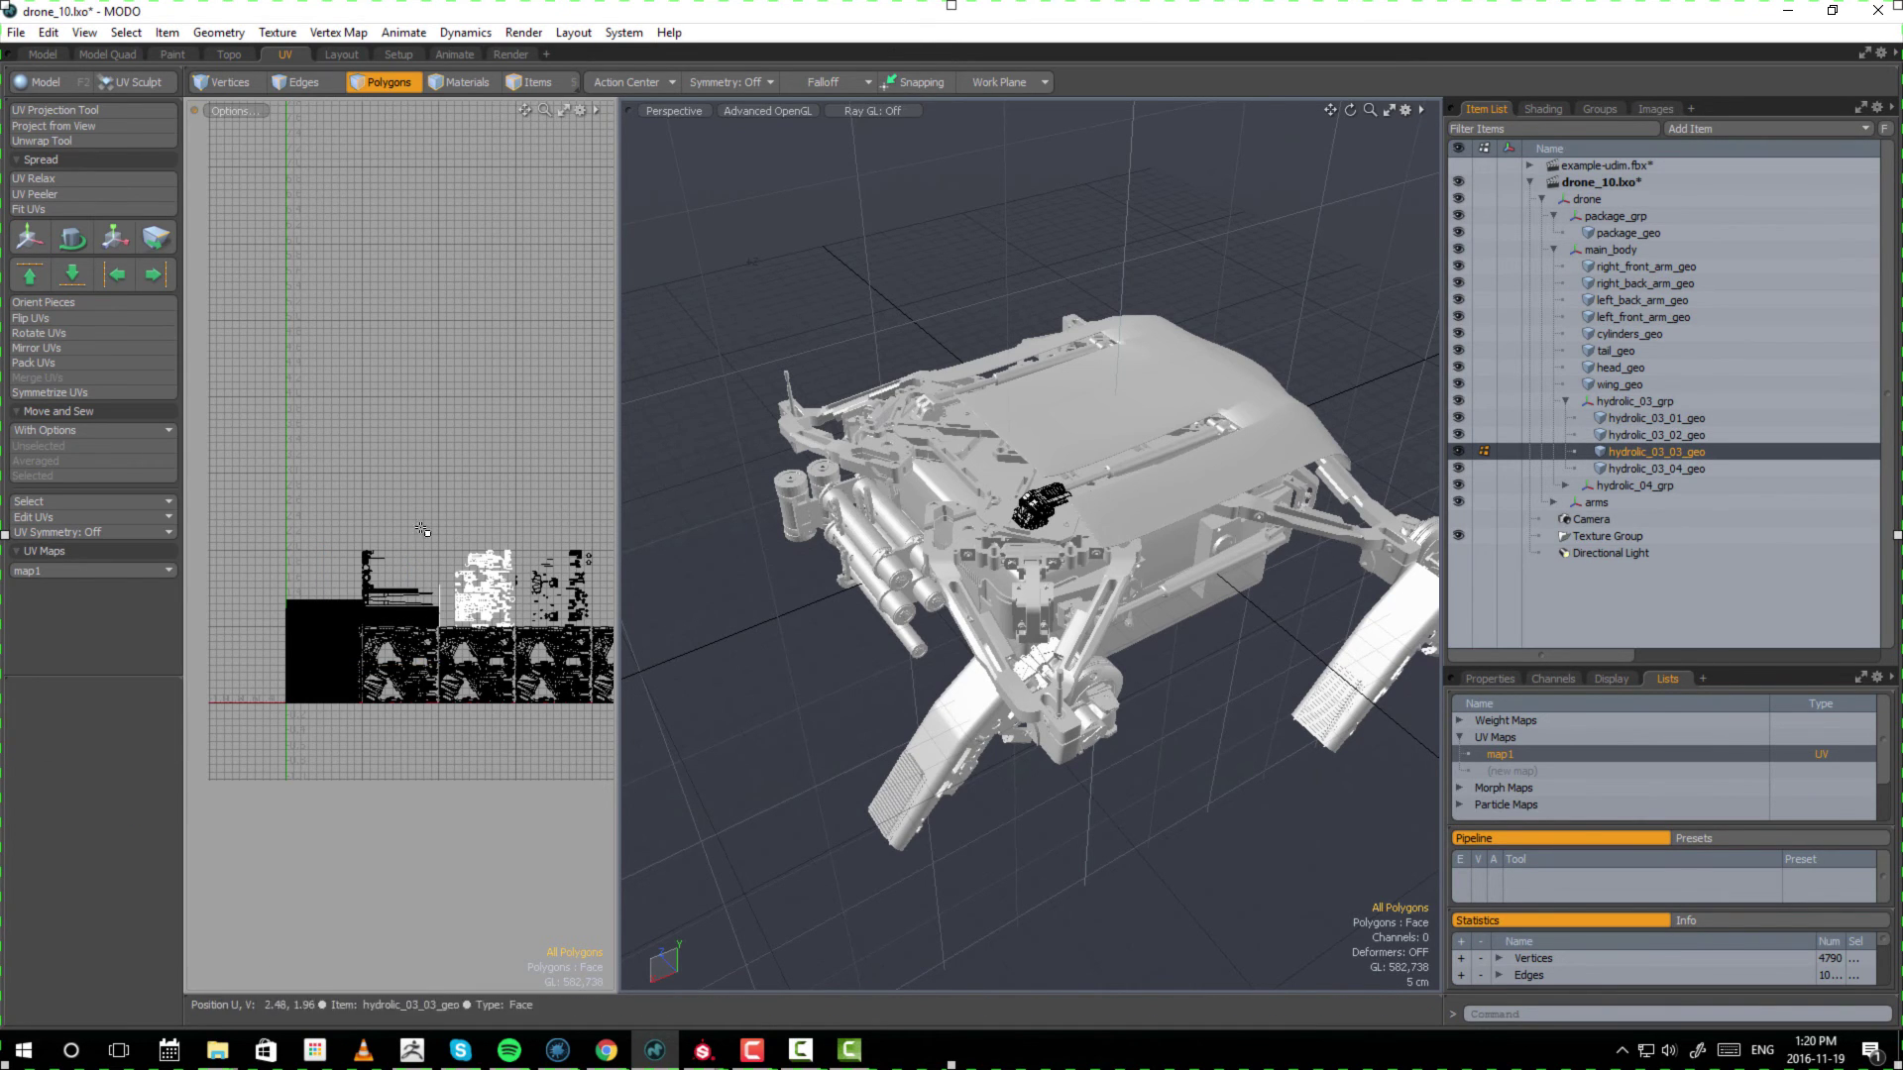
click(40, 365)
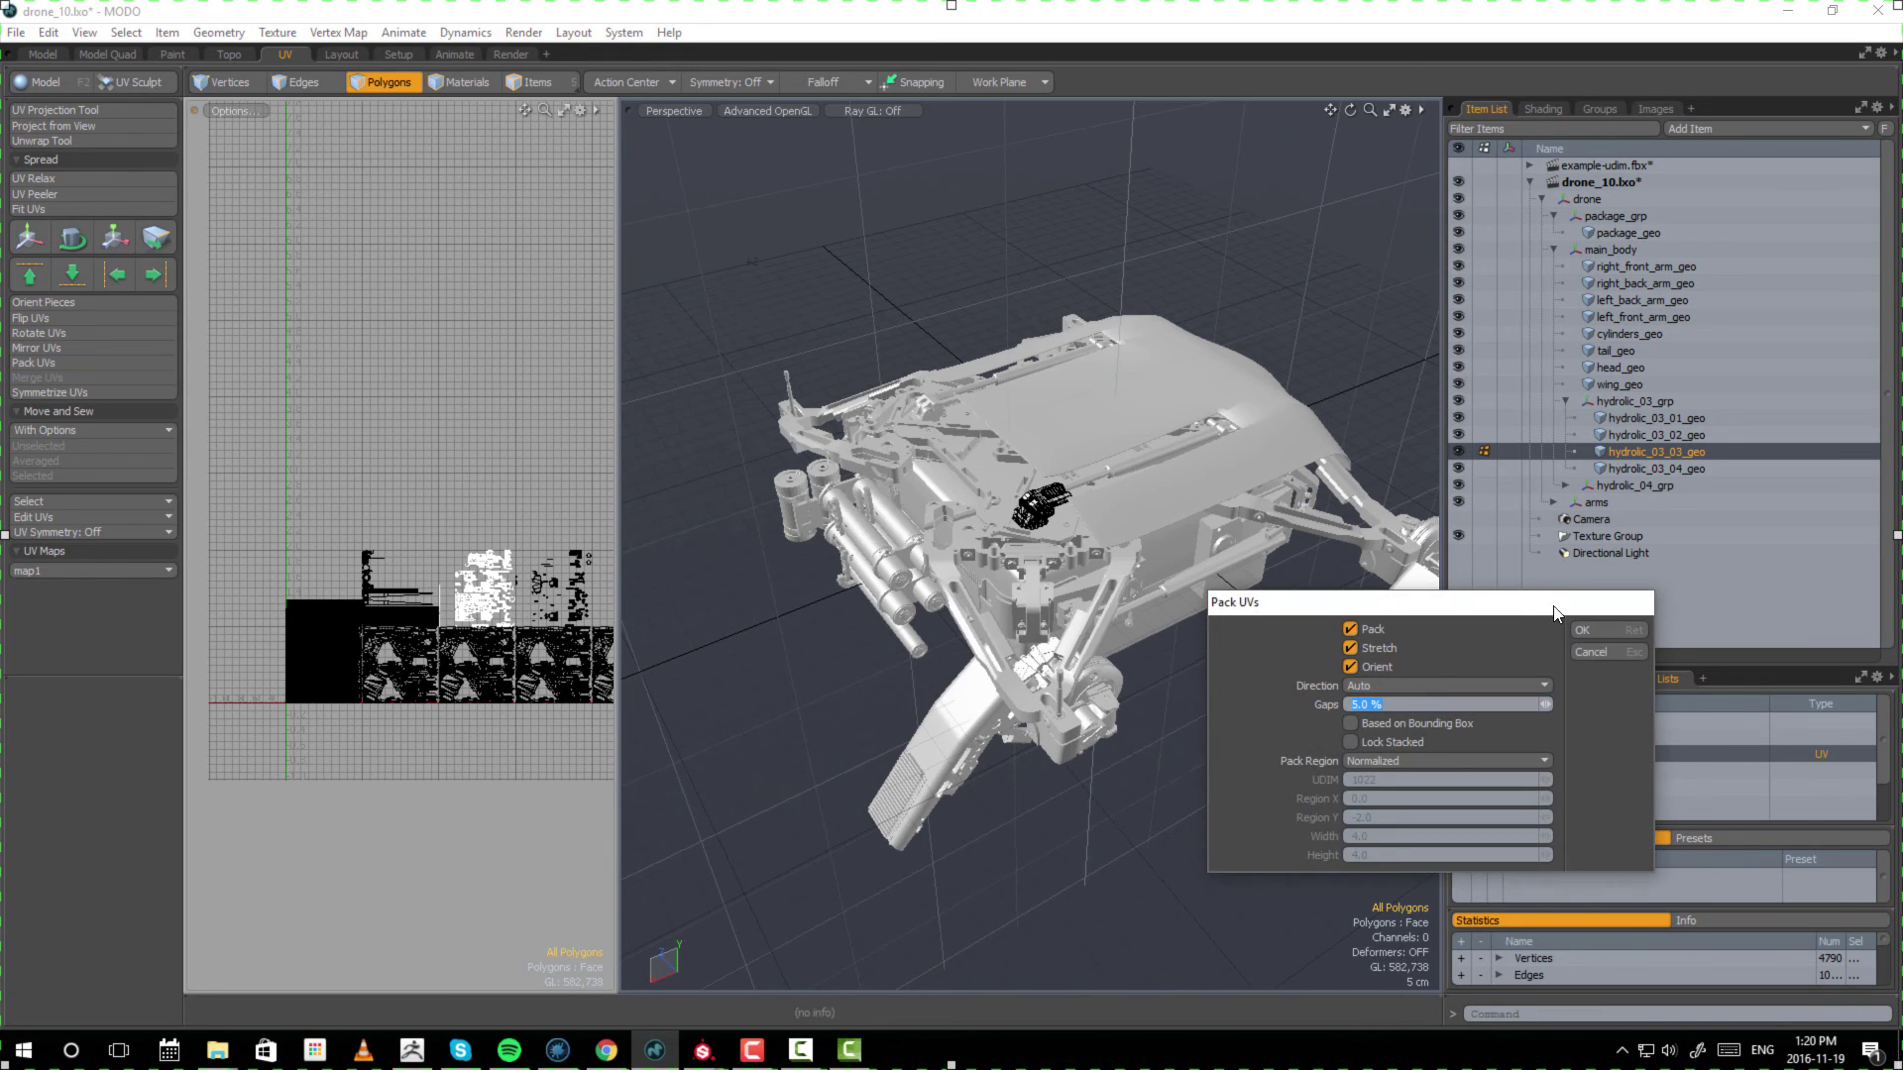
click(1622, 630)
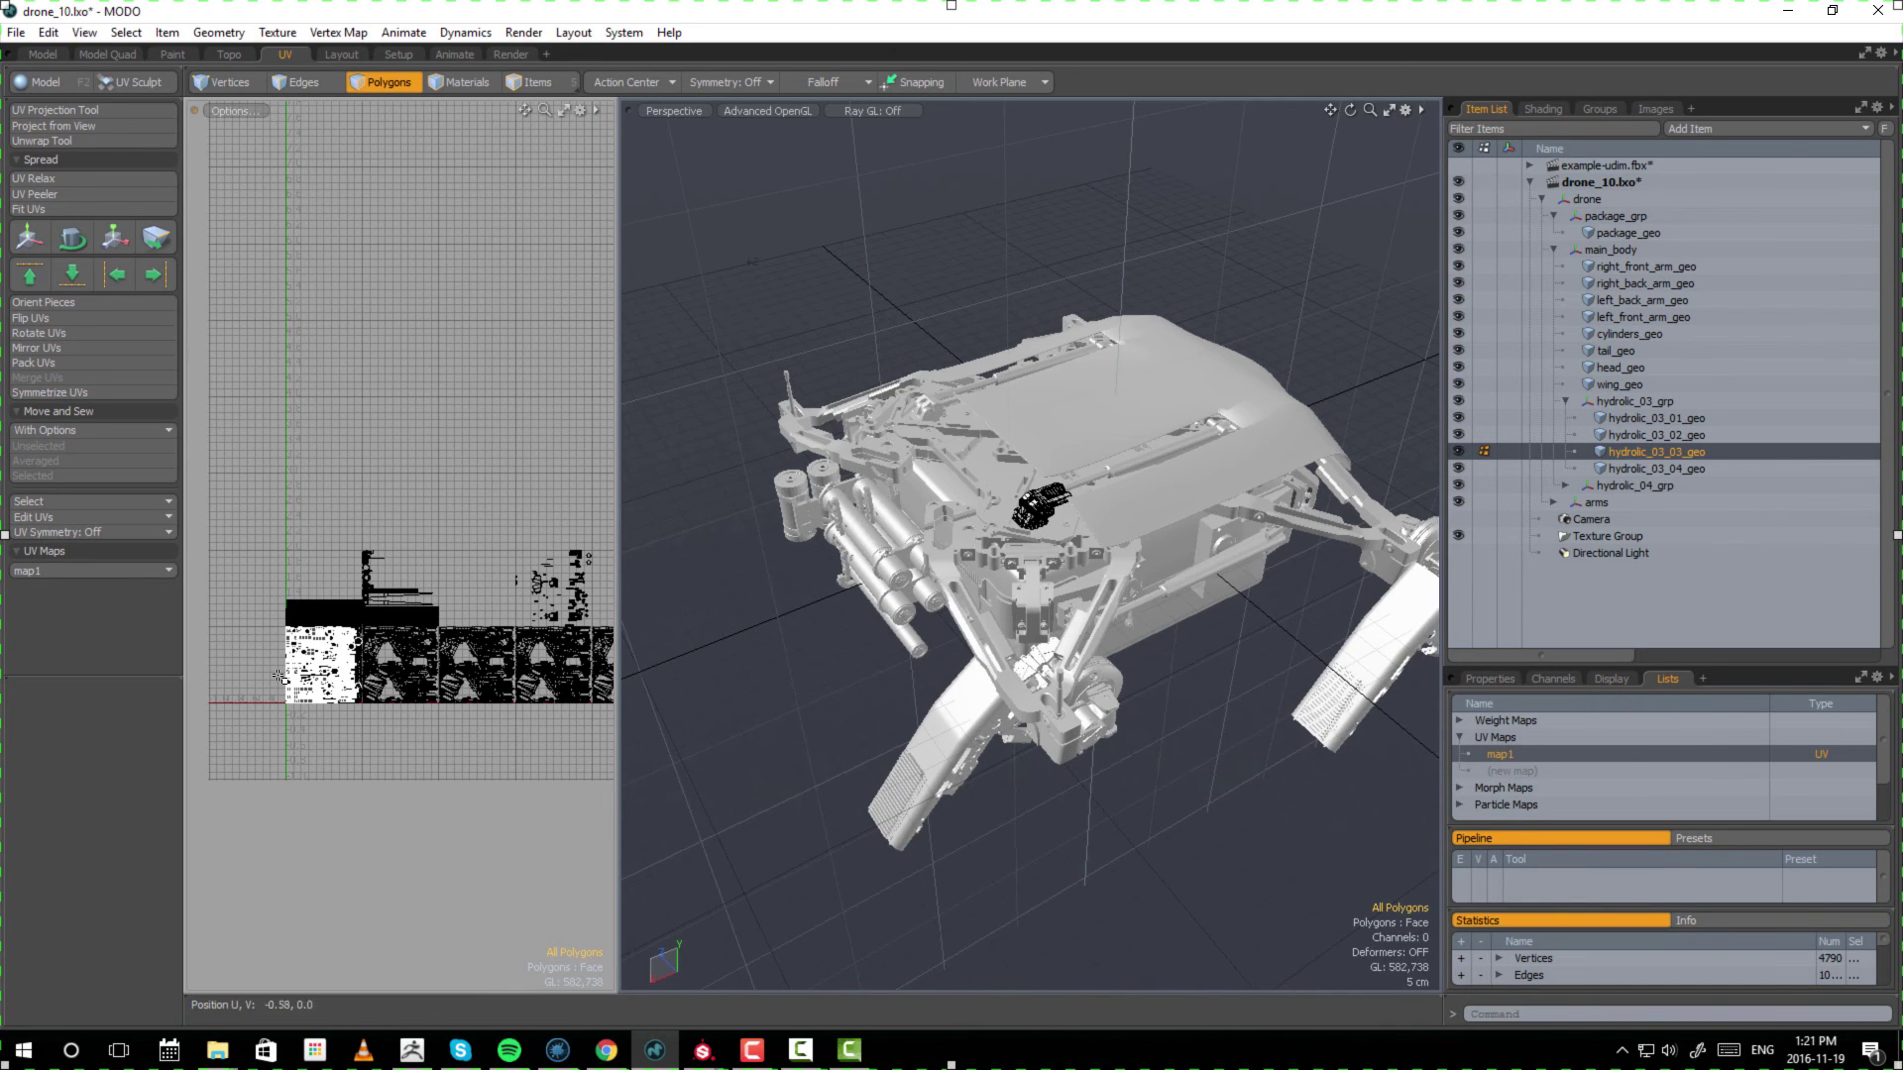
key(w)
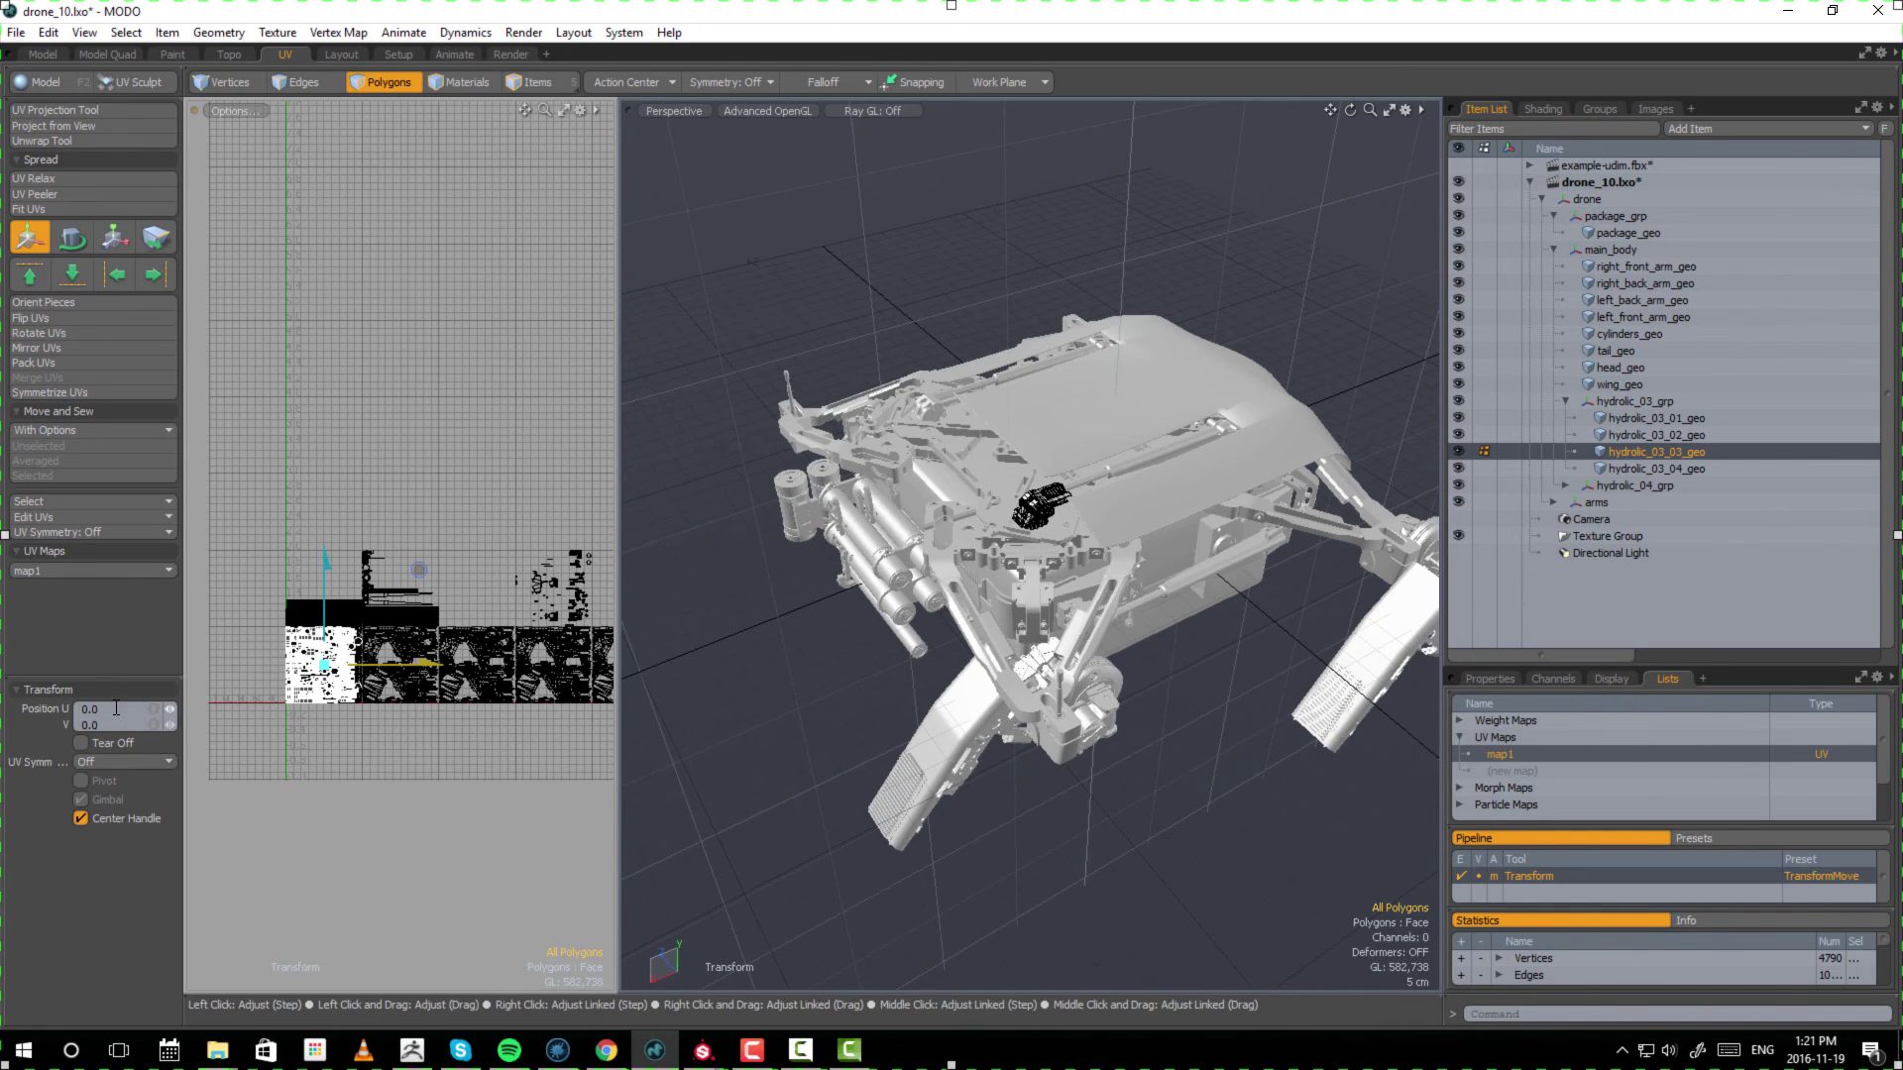
click(115, 708)
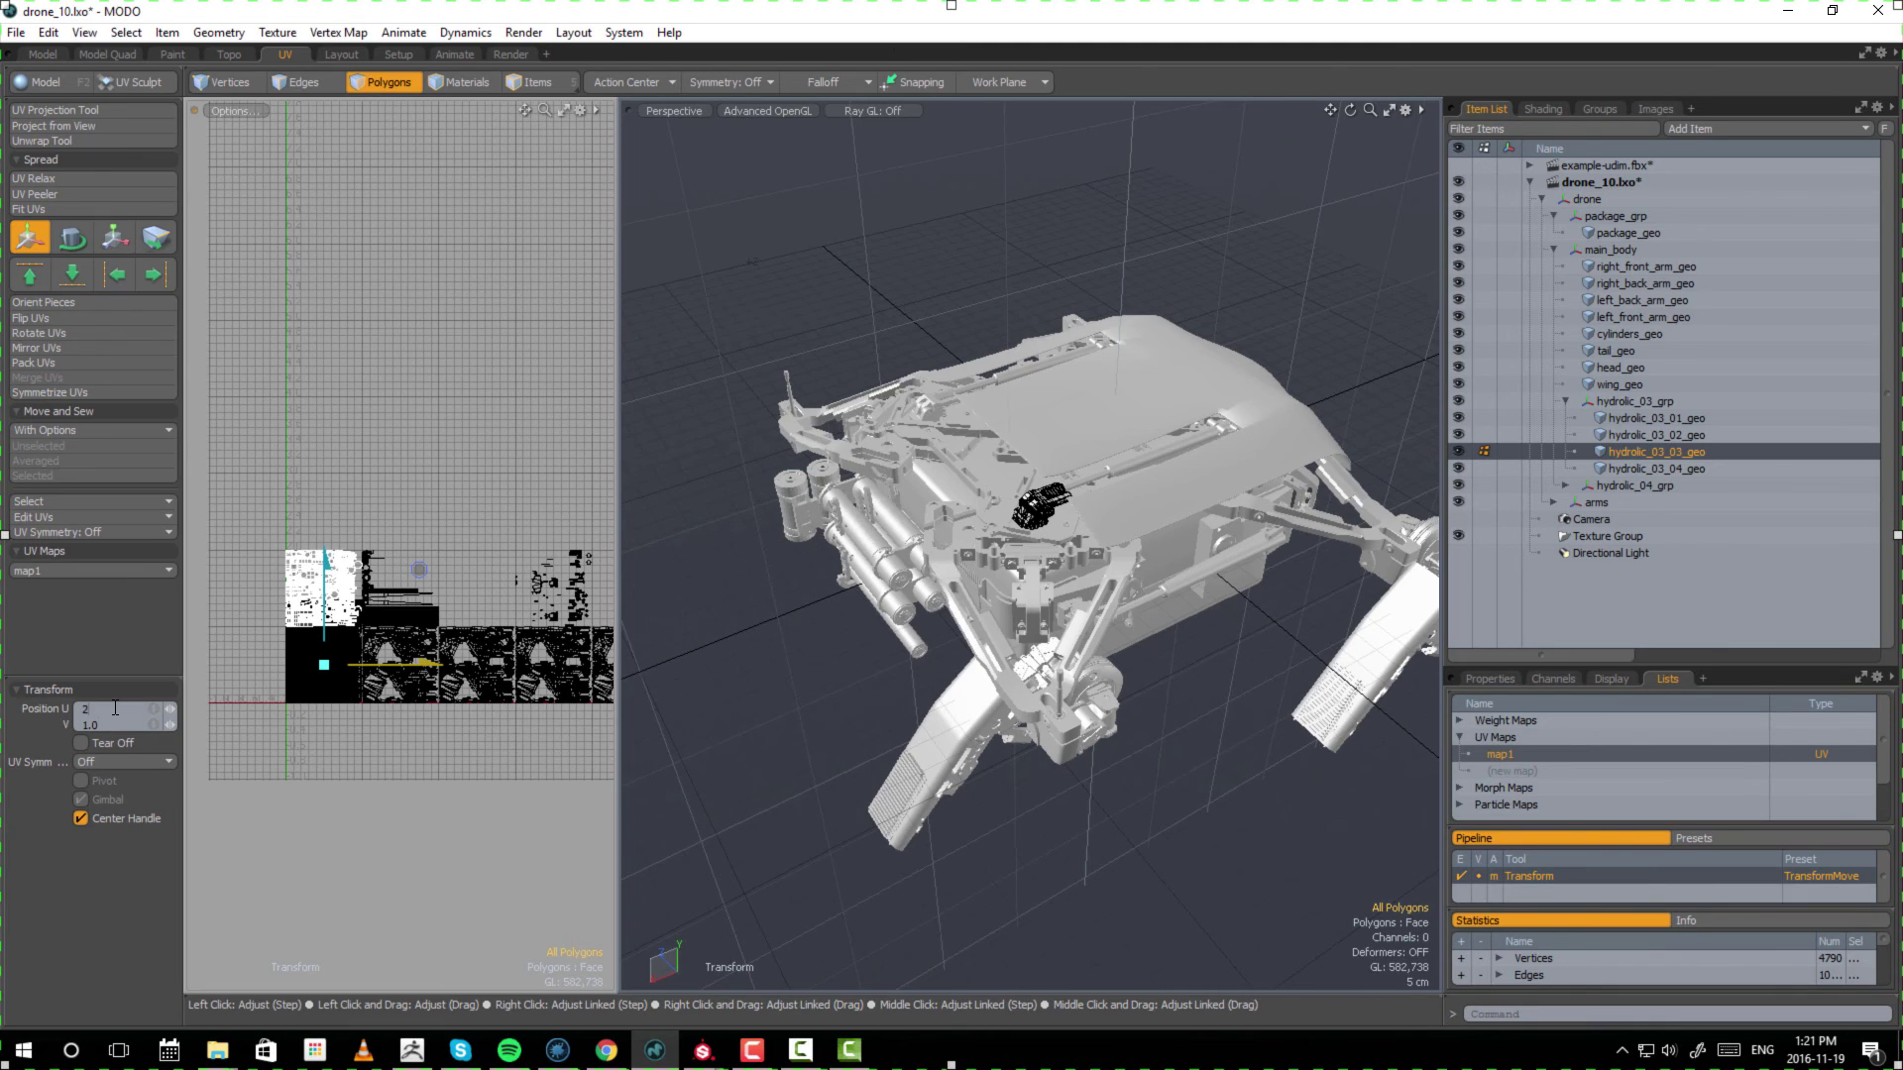
key(Return)
key(space)
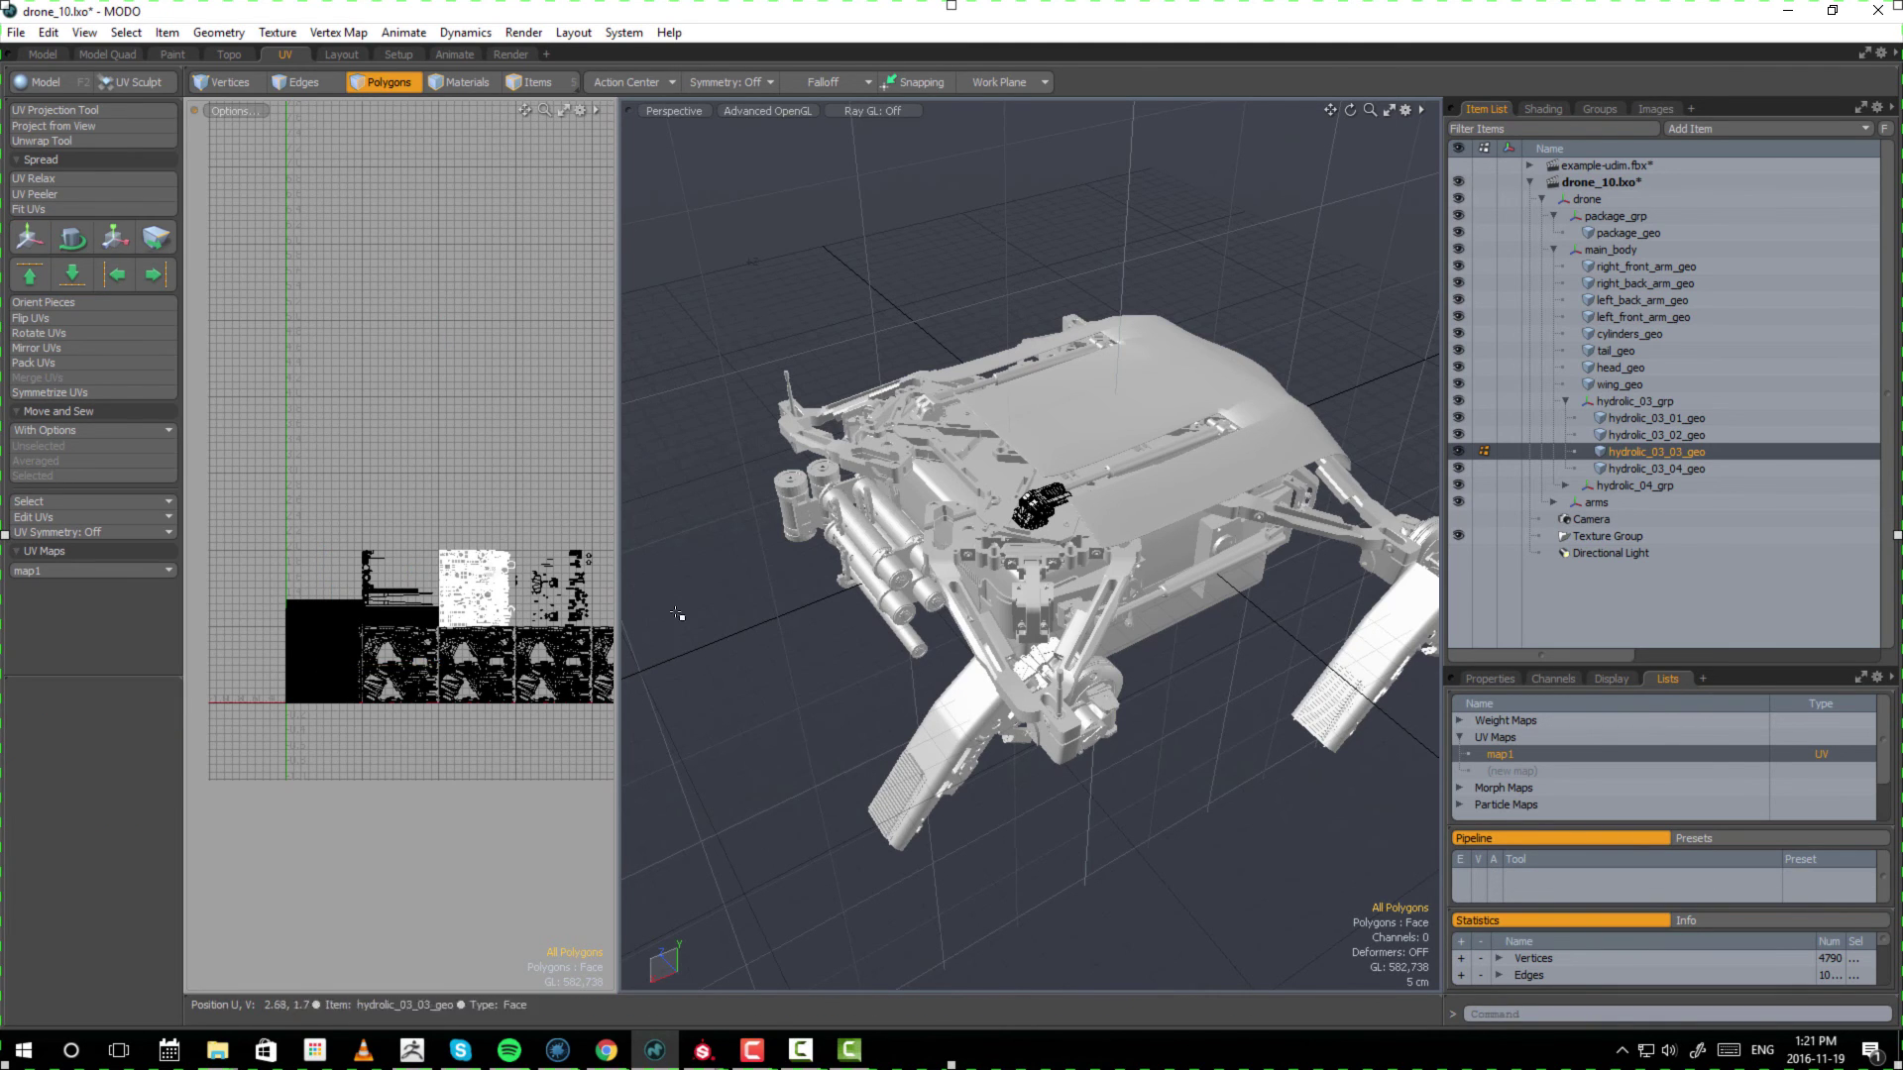
- Pack the UVs of hydrolic_03_04_geo into the Normalized region with the same pack settings
click(1670, 469)
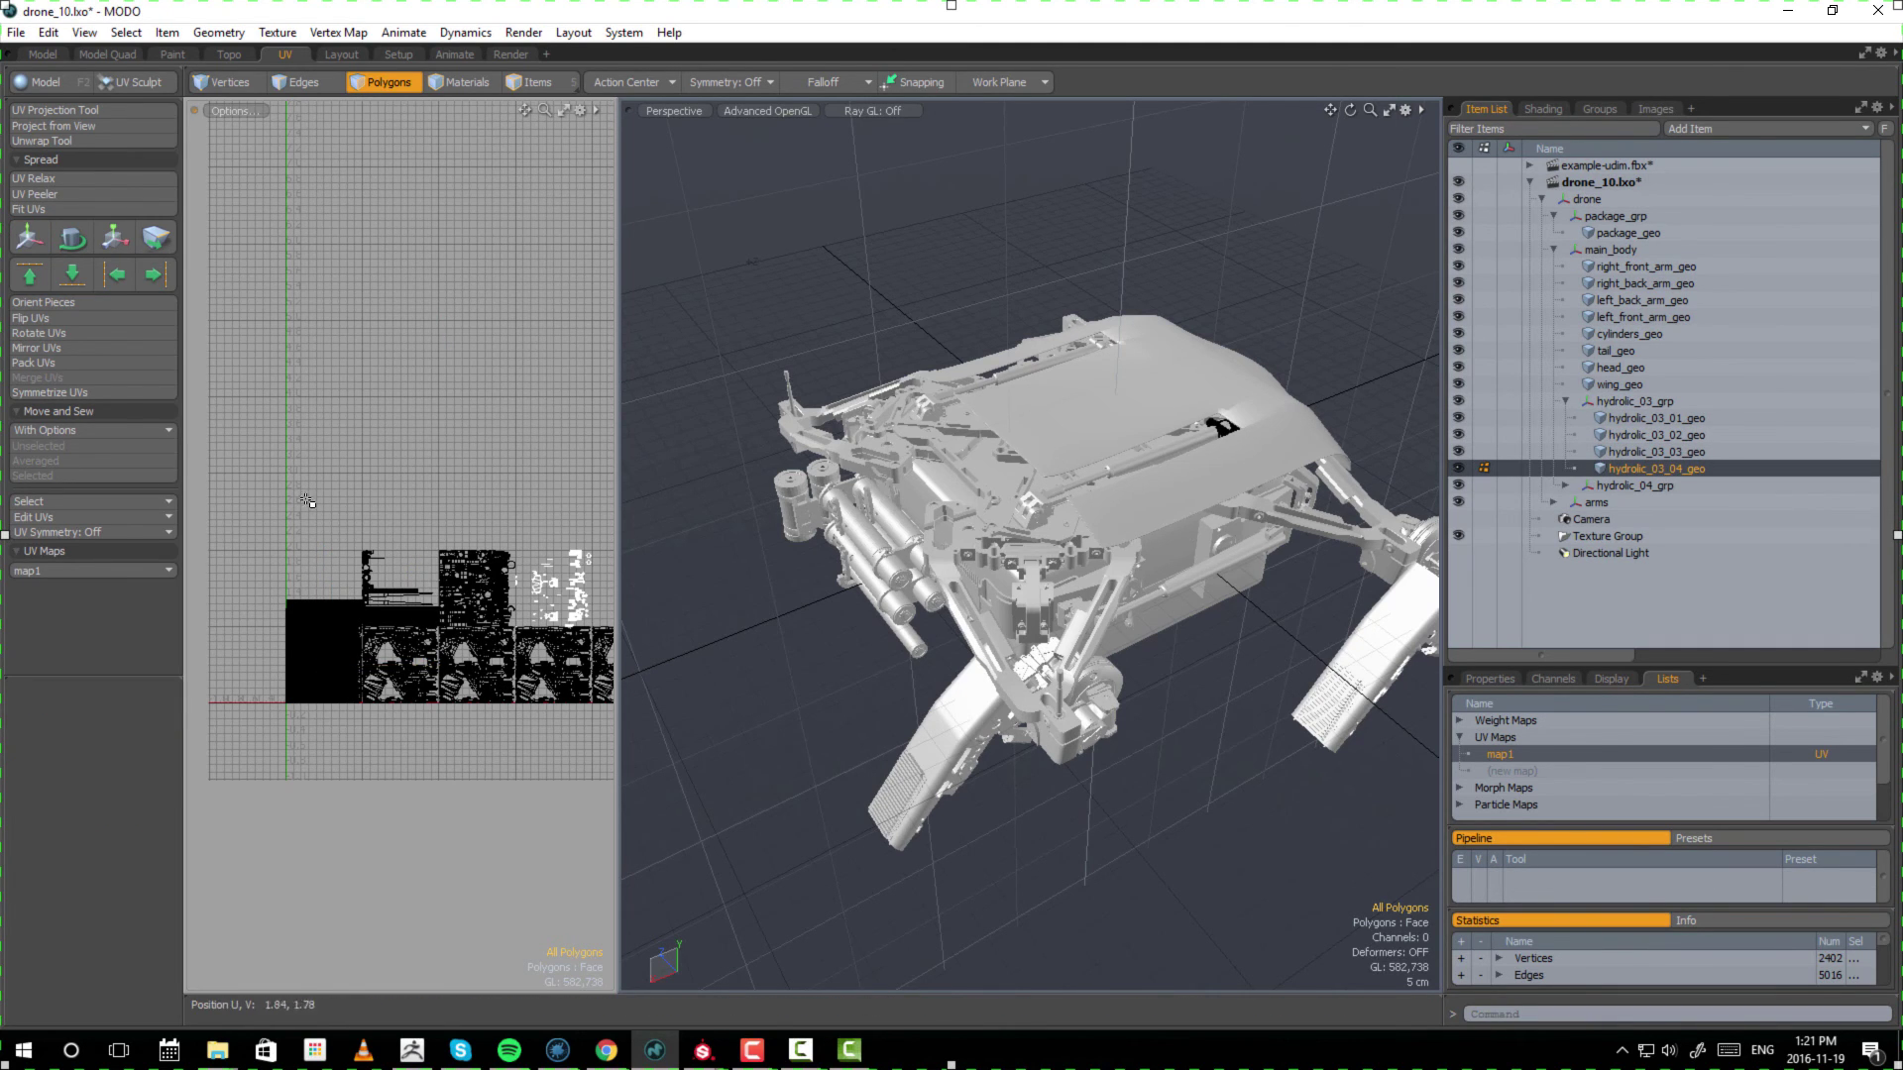
click(44, 363)
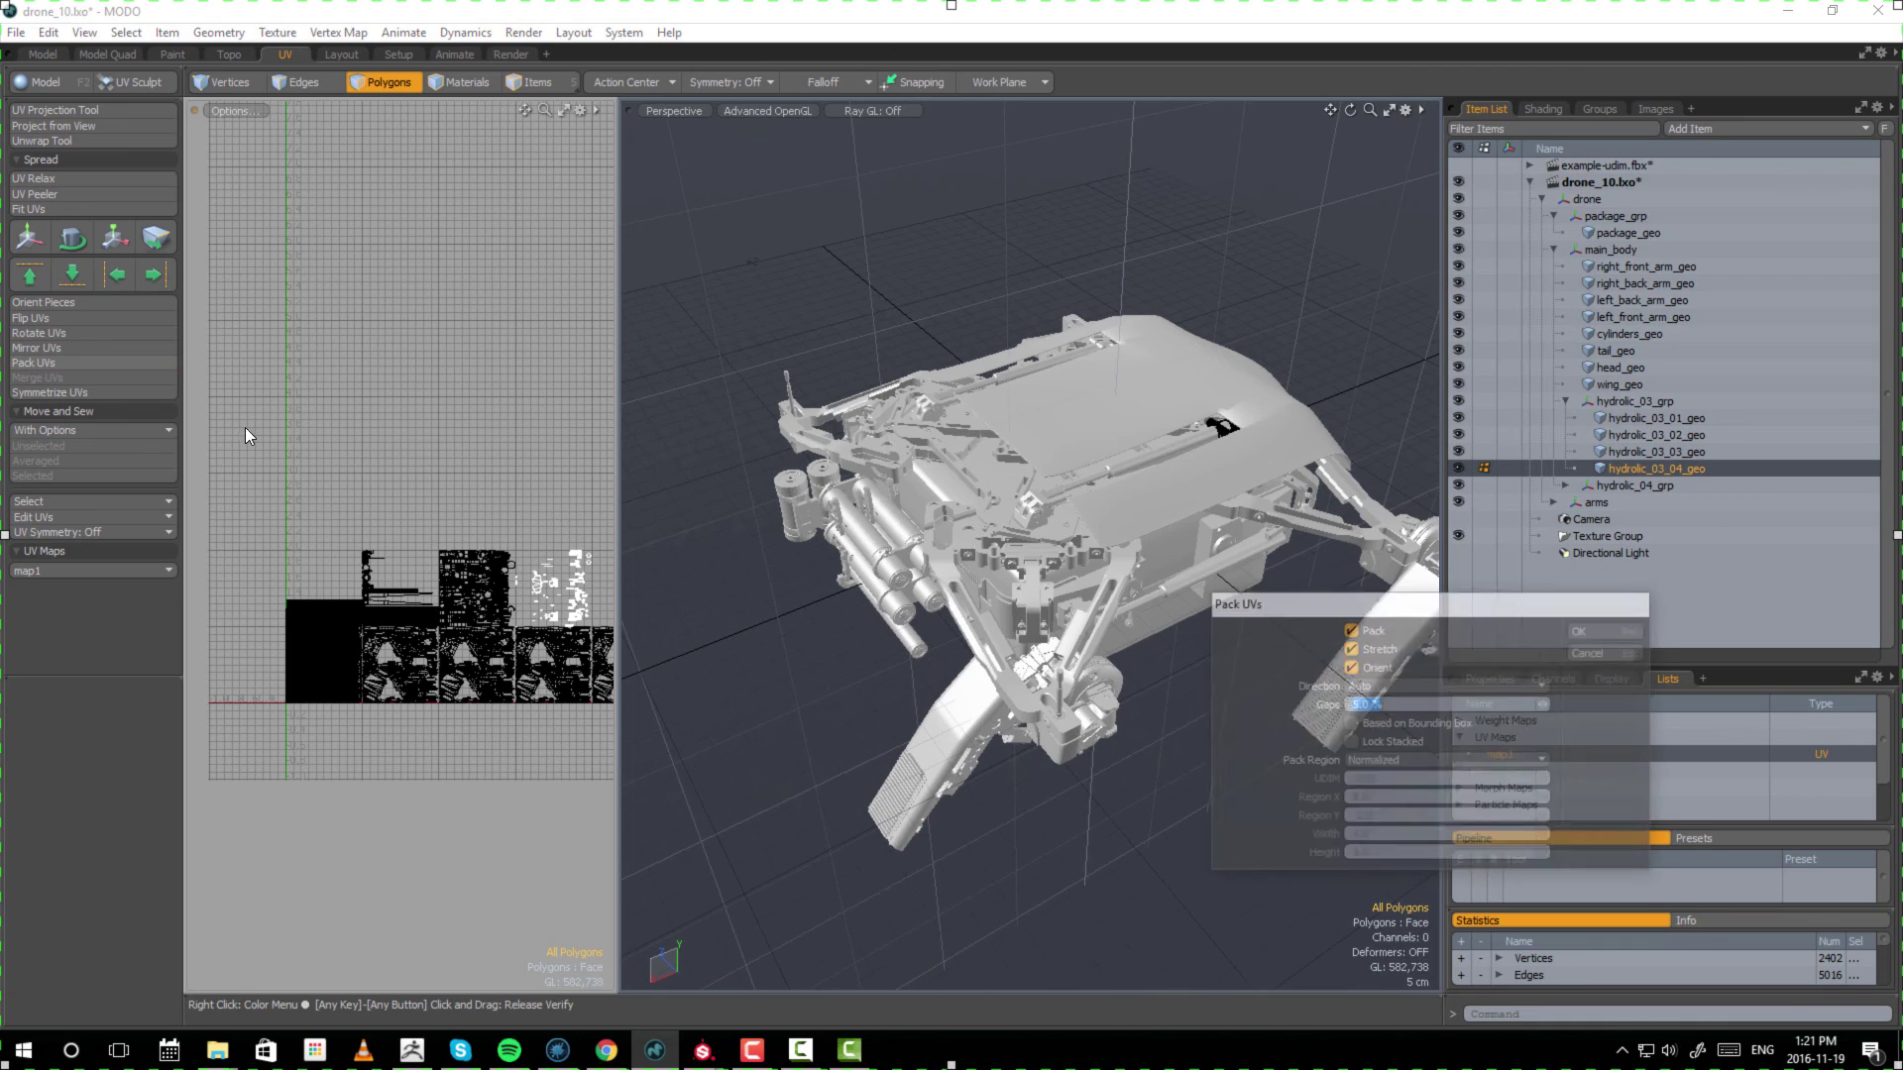
click(1626, 636)
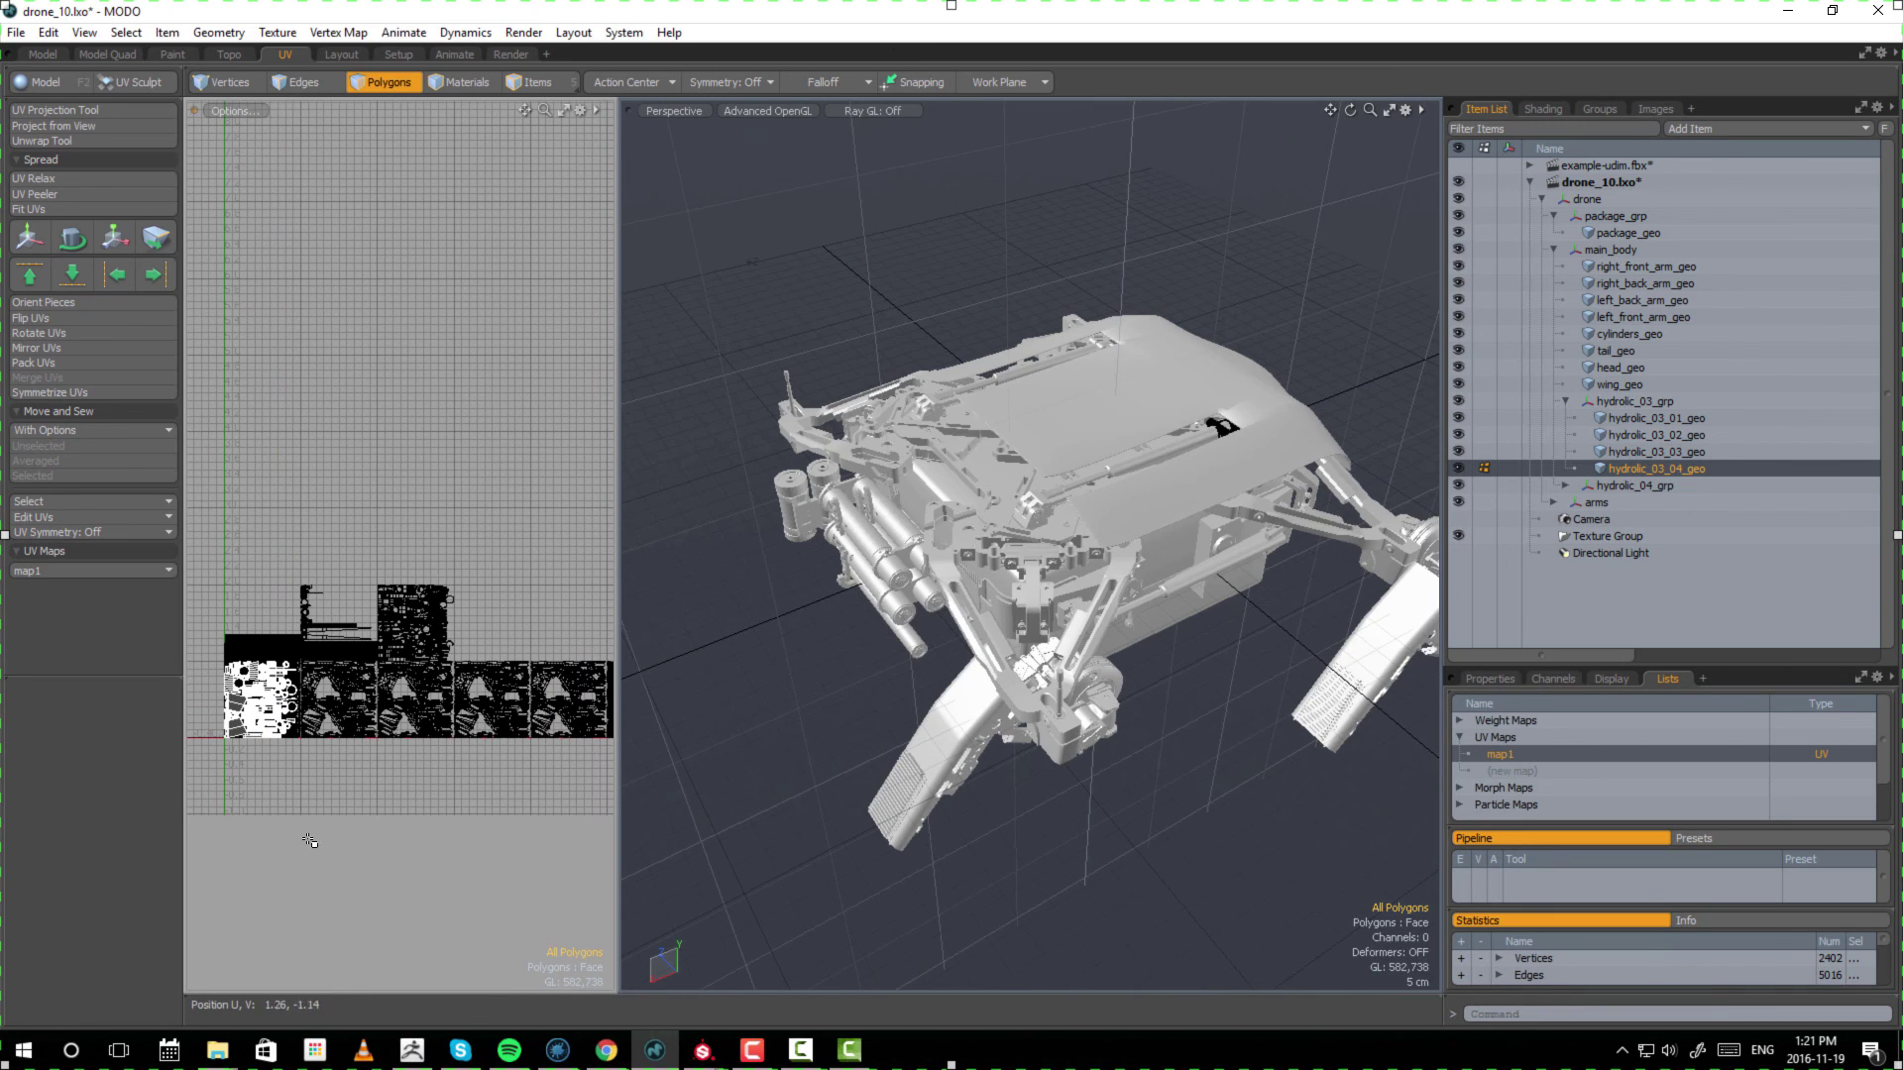
- Move the packed UVs of hydrolic_03_04_geo to the second row's fourth tile, setting the offset to exactly 3 in U and 1 in V
key(w)
drag(244, 789, 572, 616)
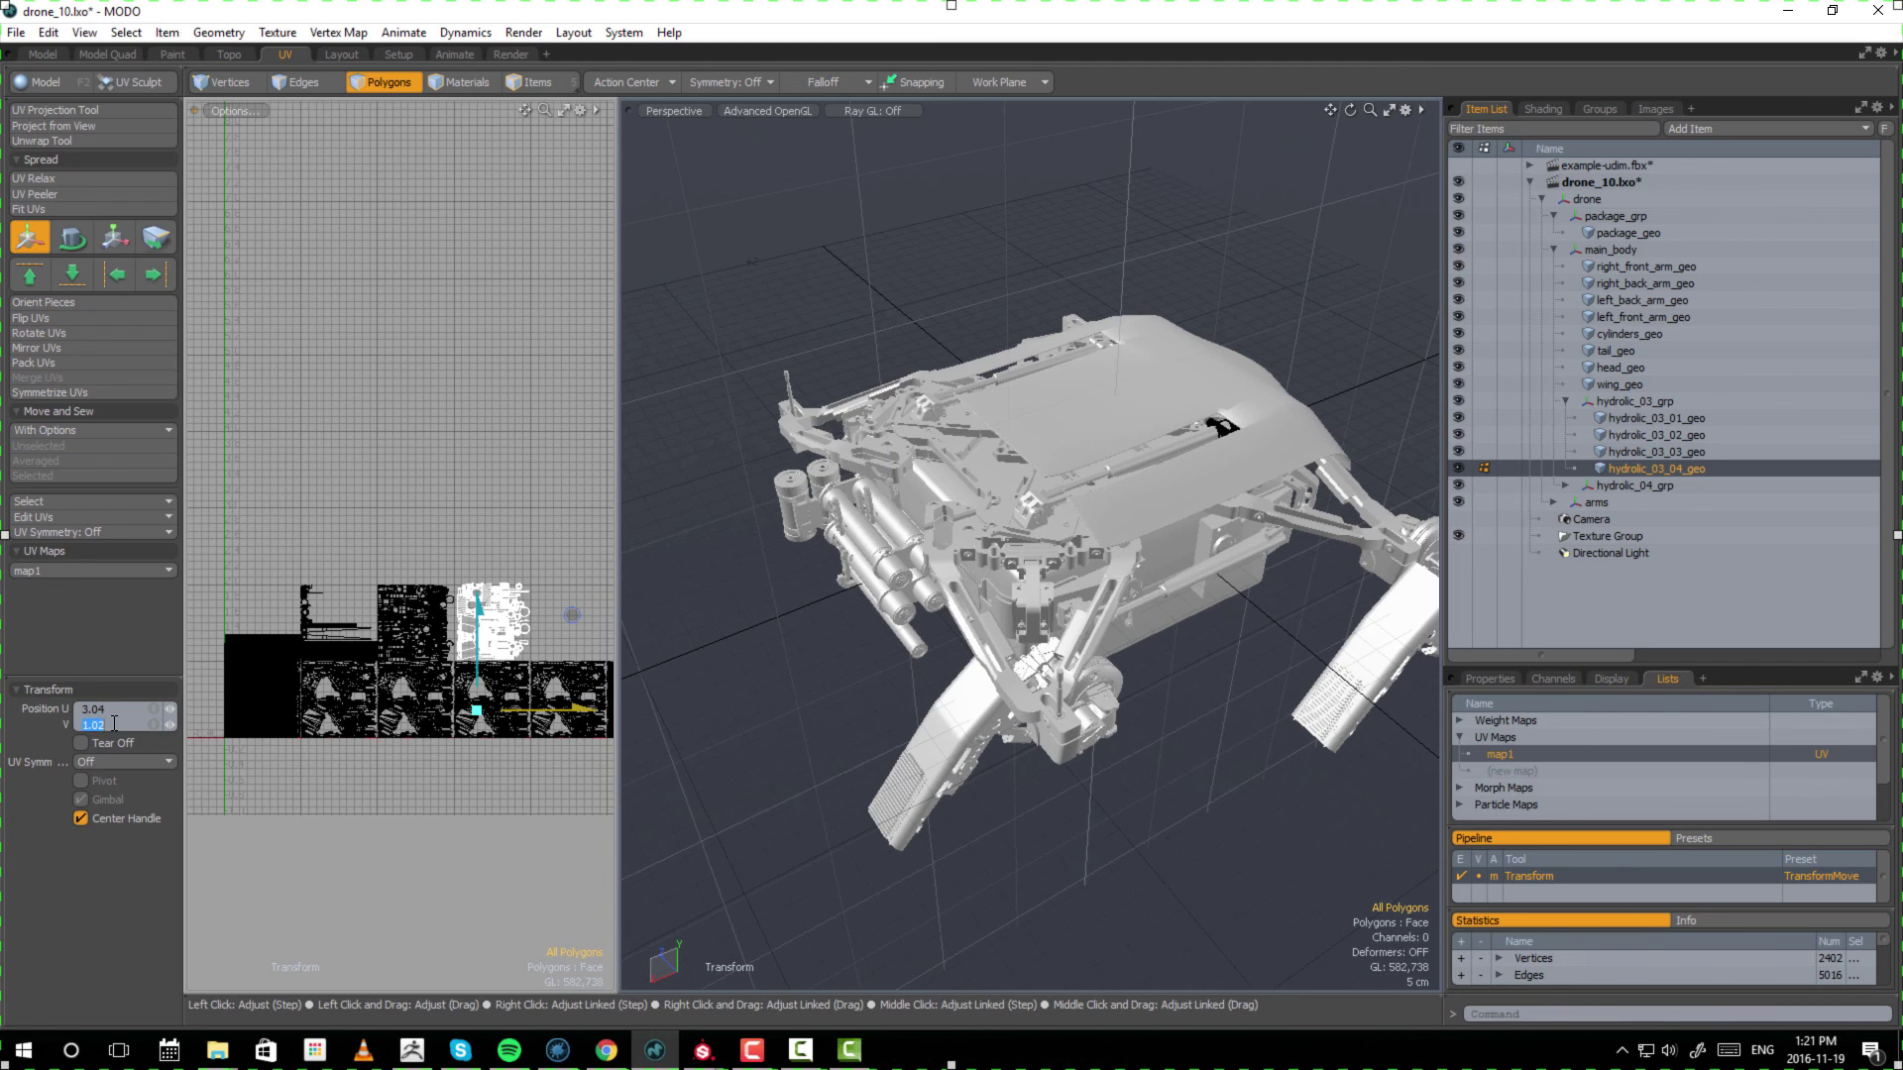
drag(109, 724, 81, 740)
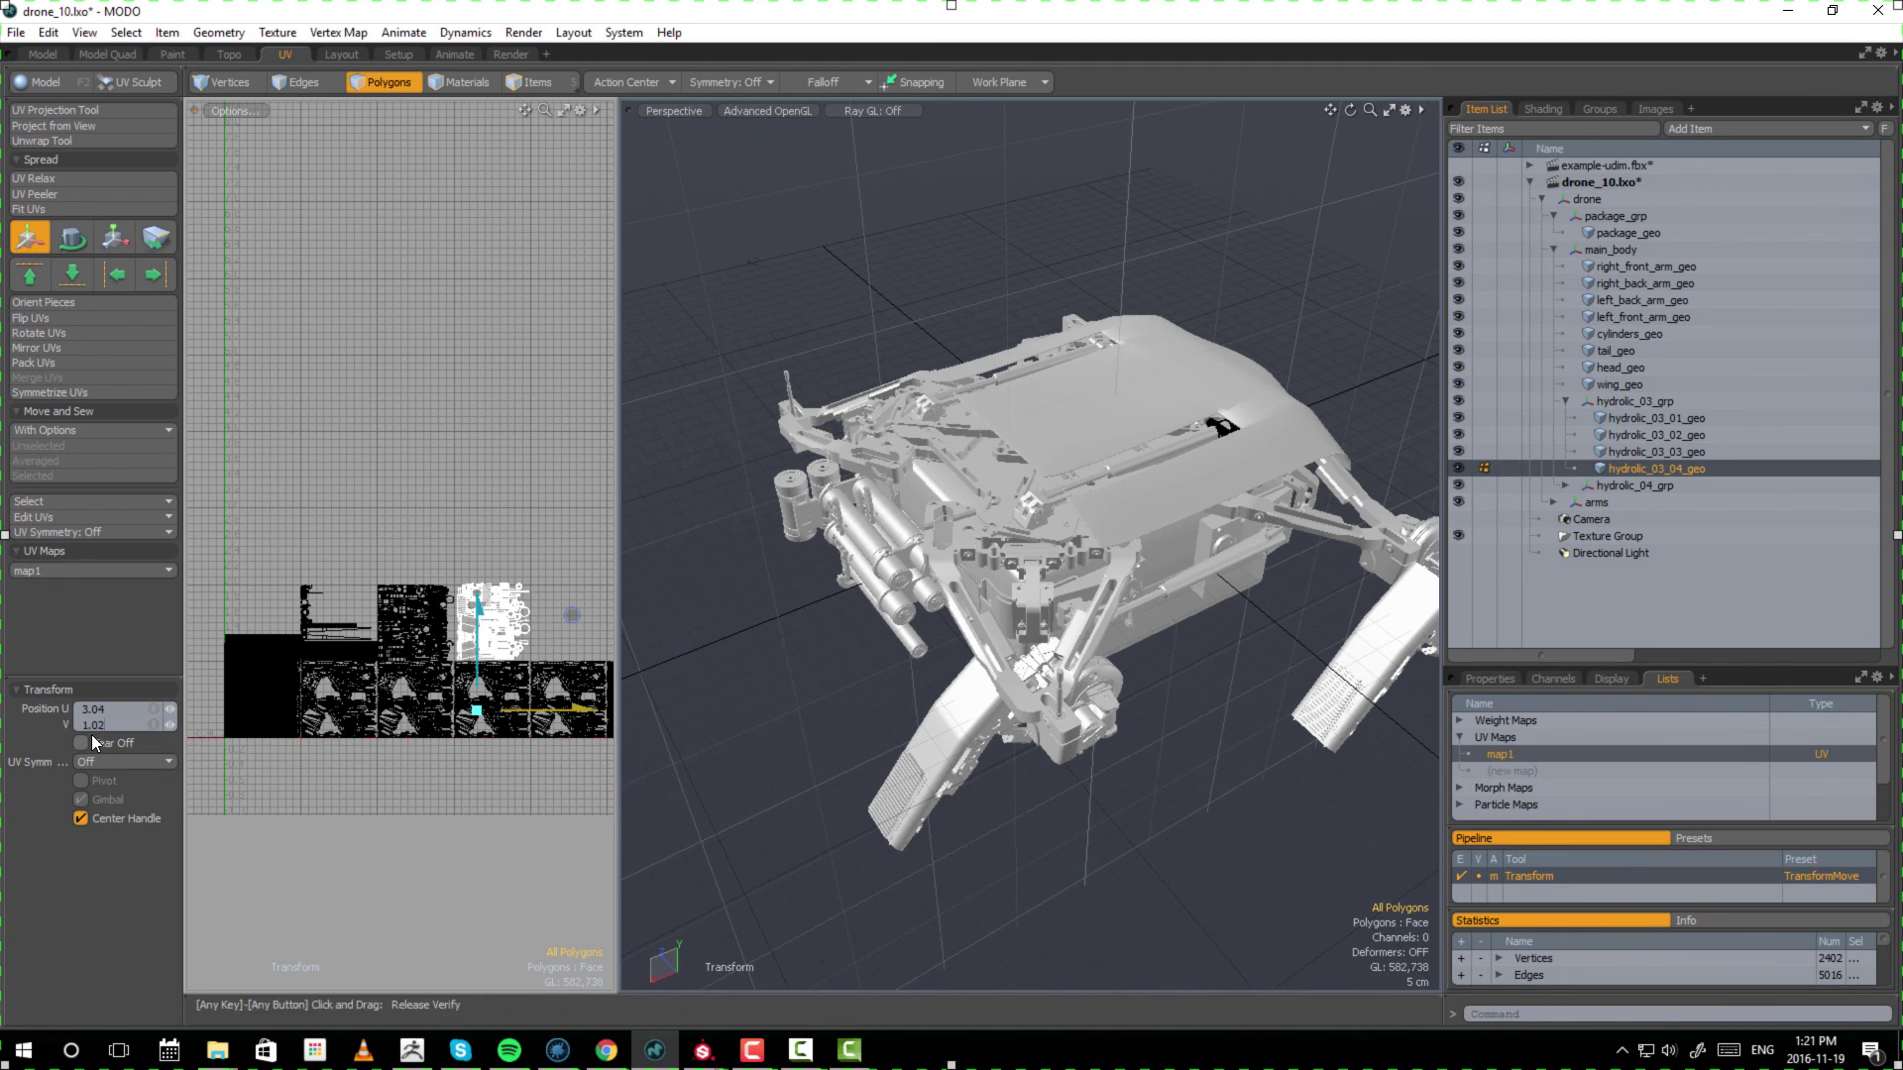
text(1.0)
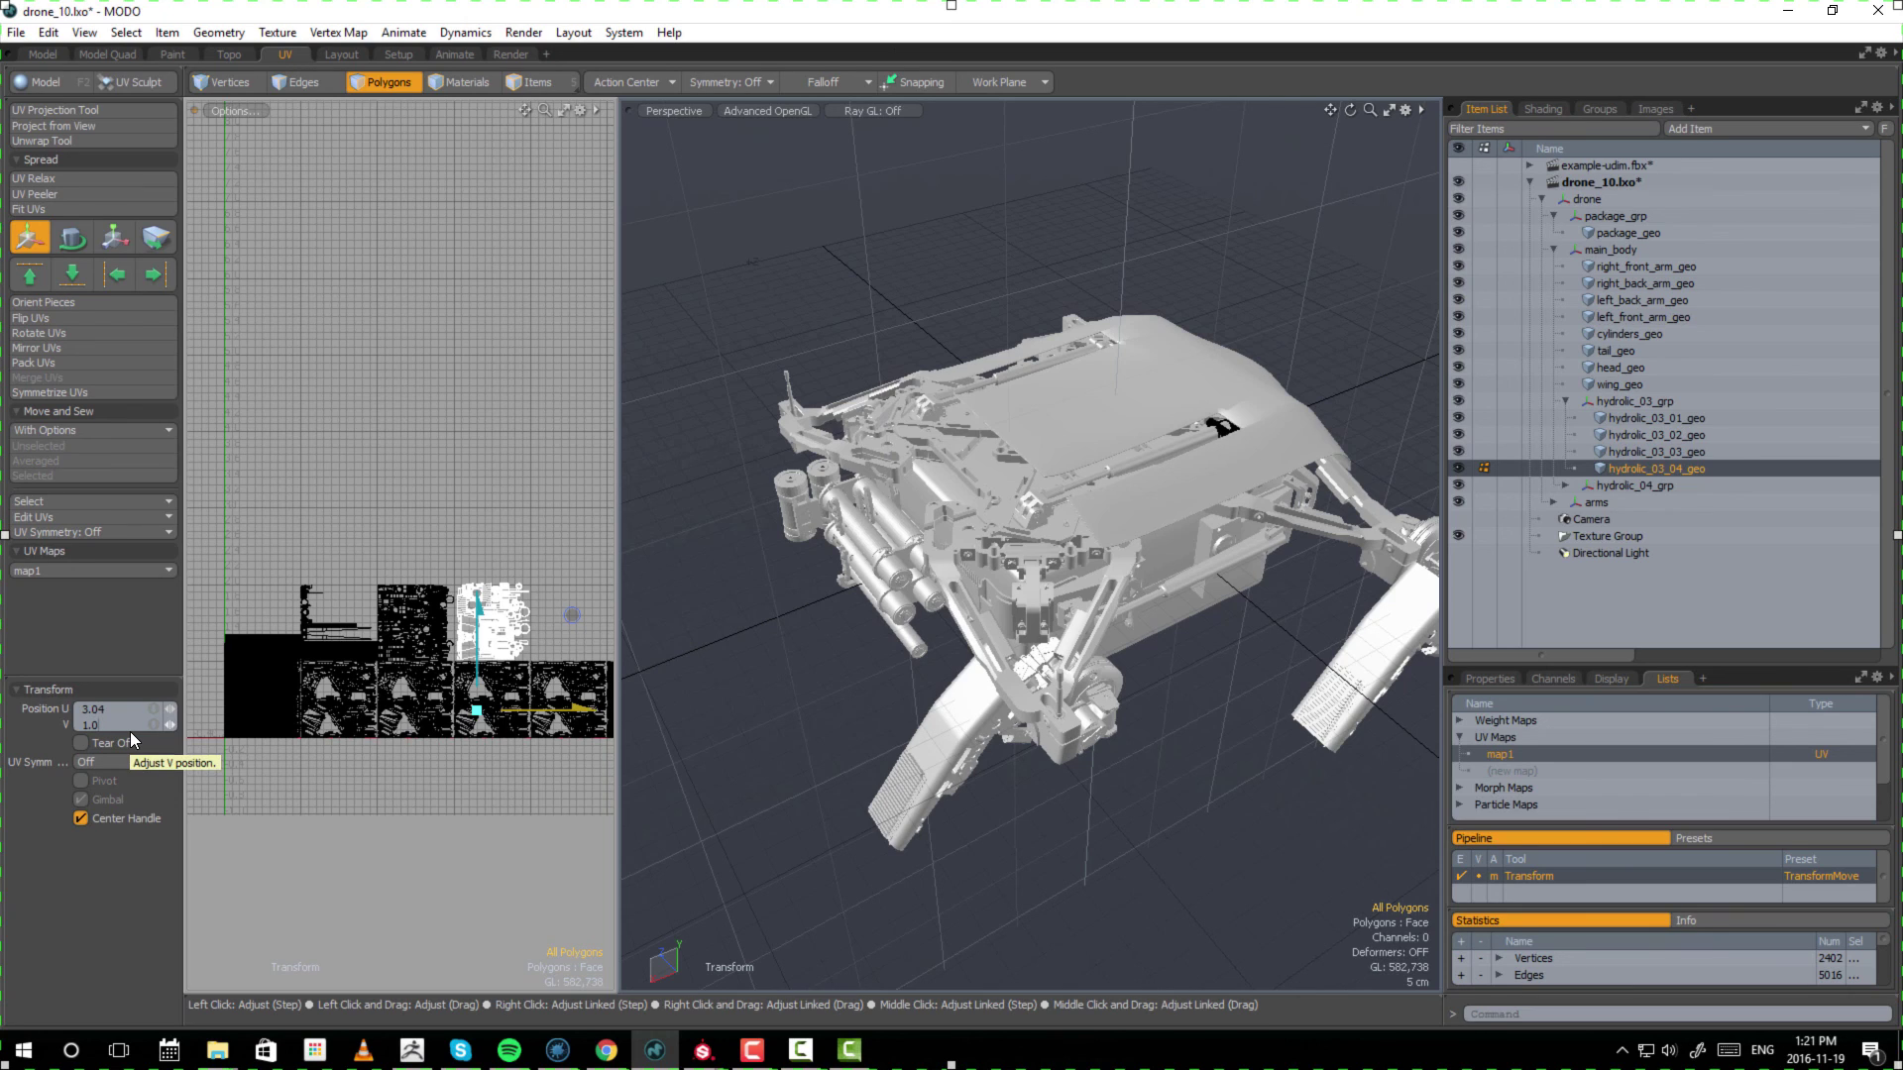
click(119, 710)
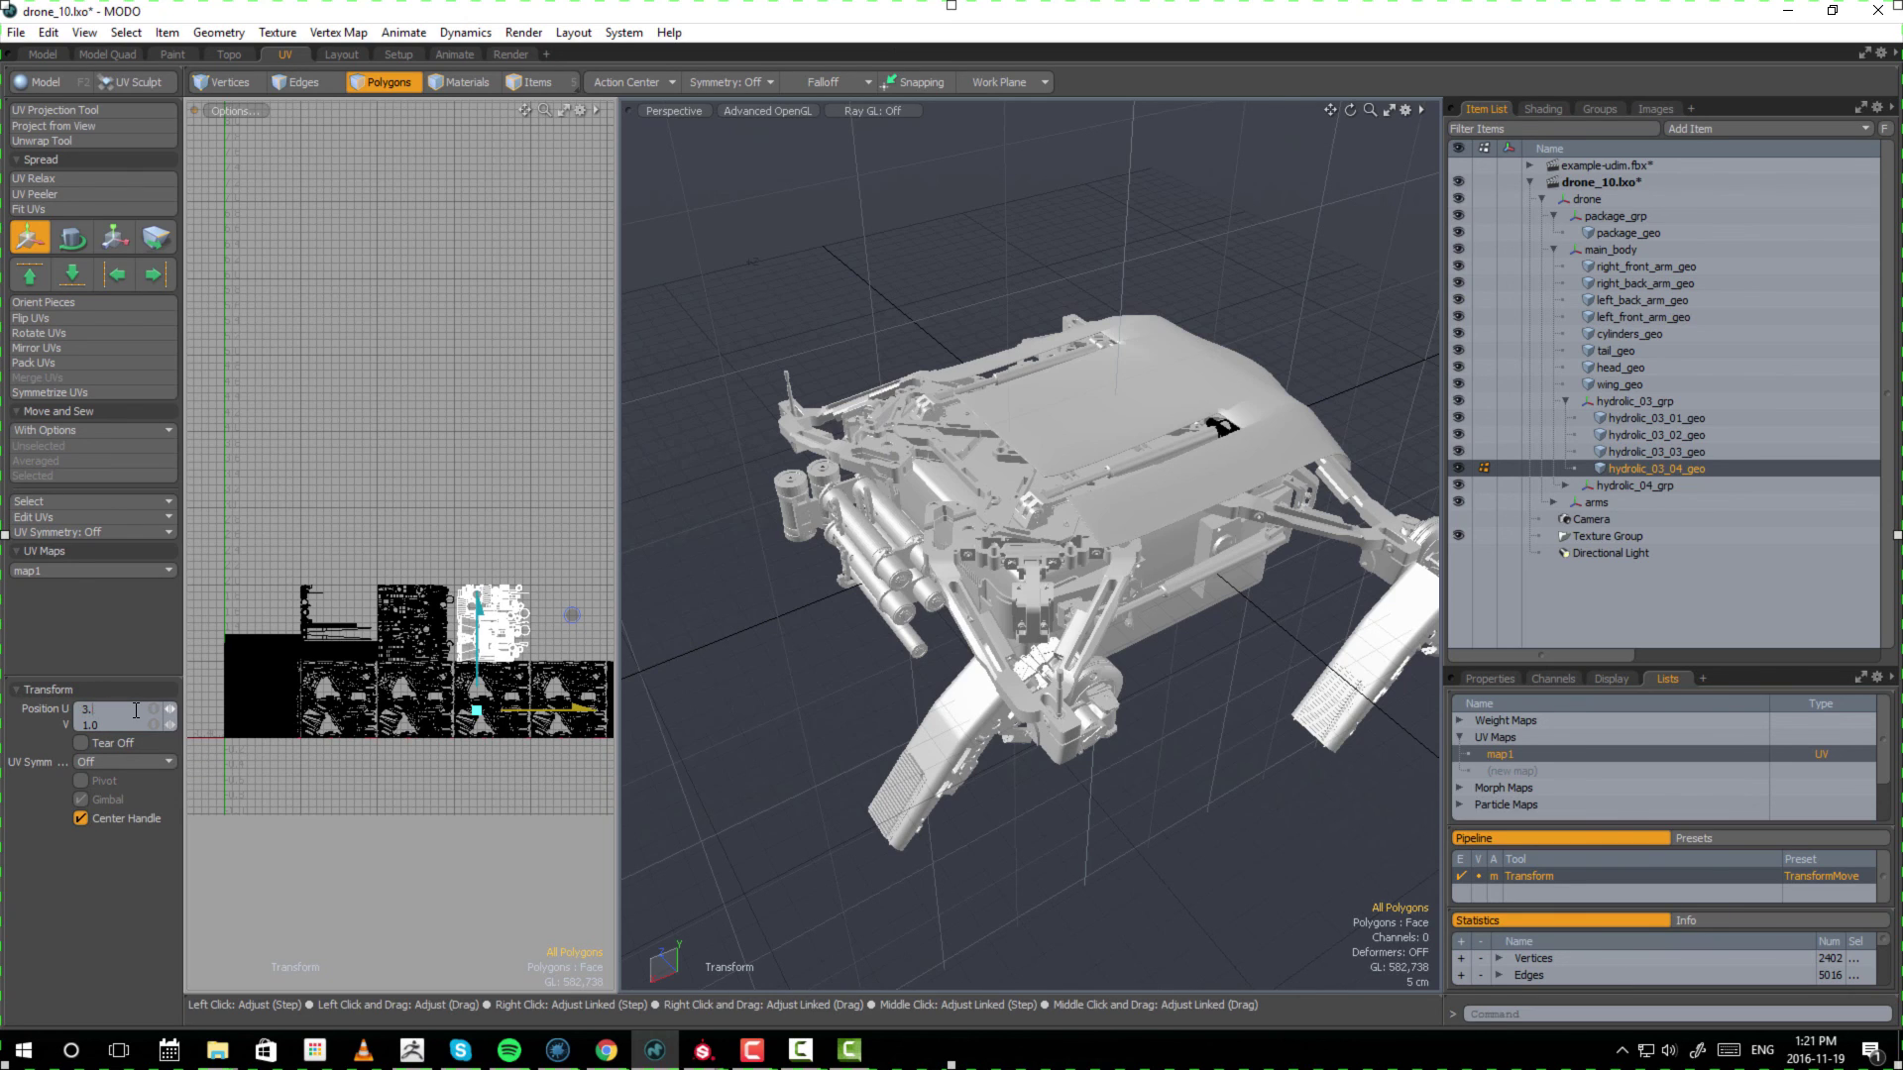
key(Return)
key(q)
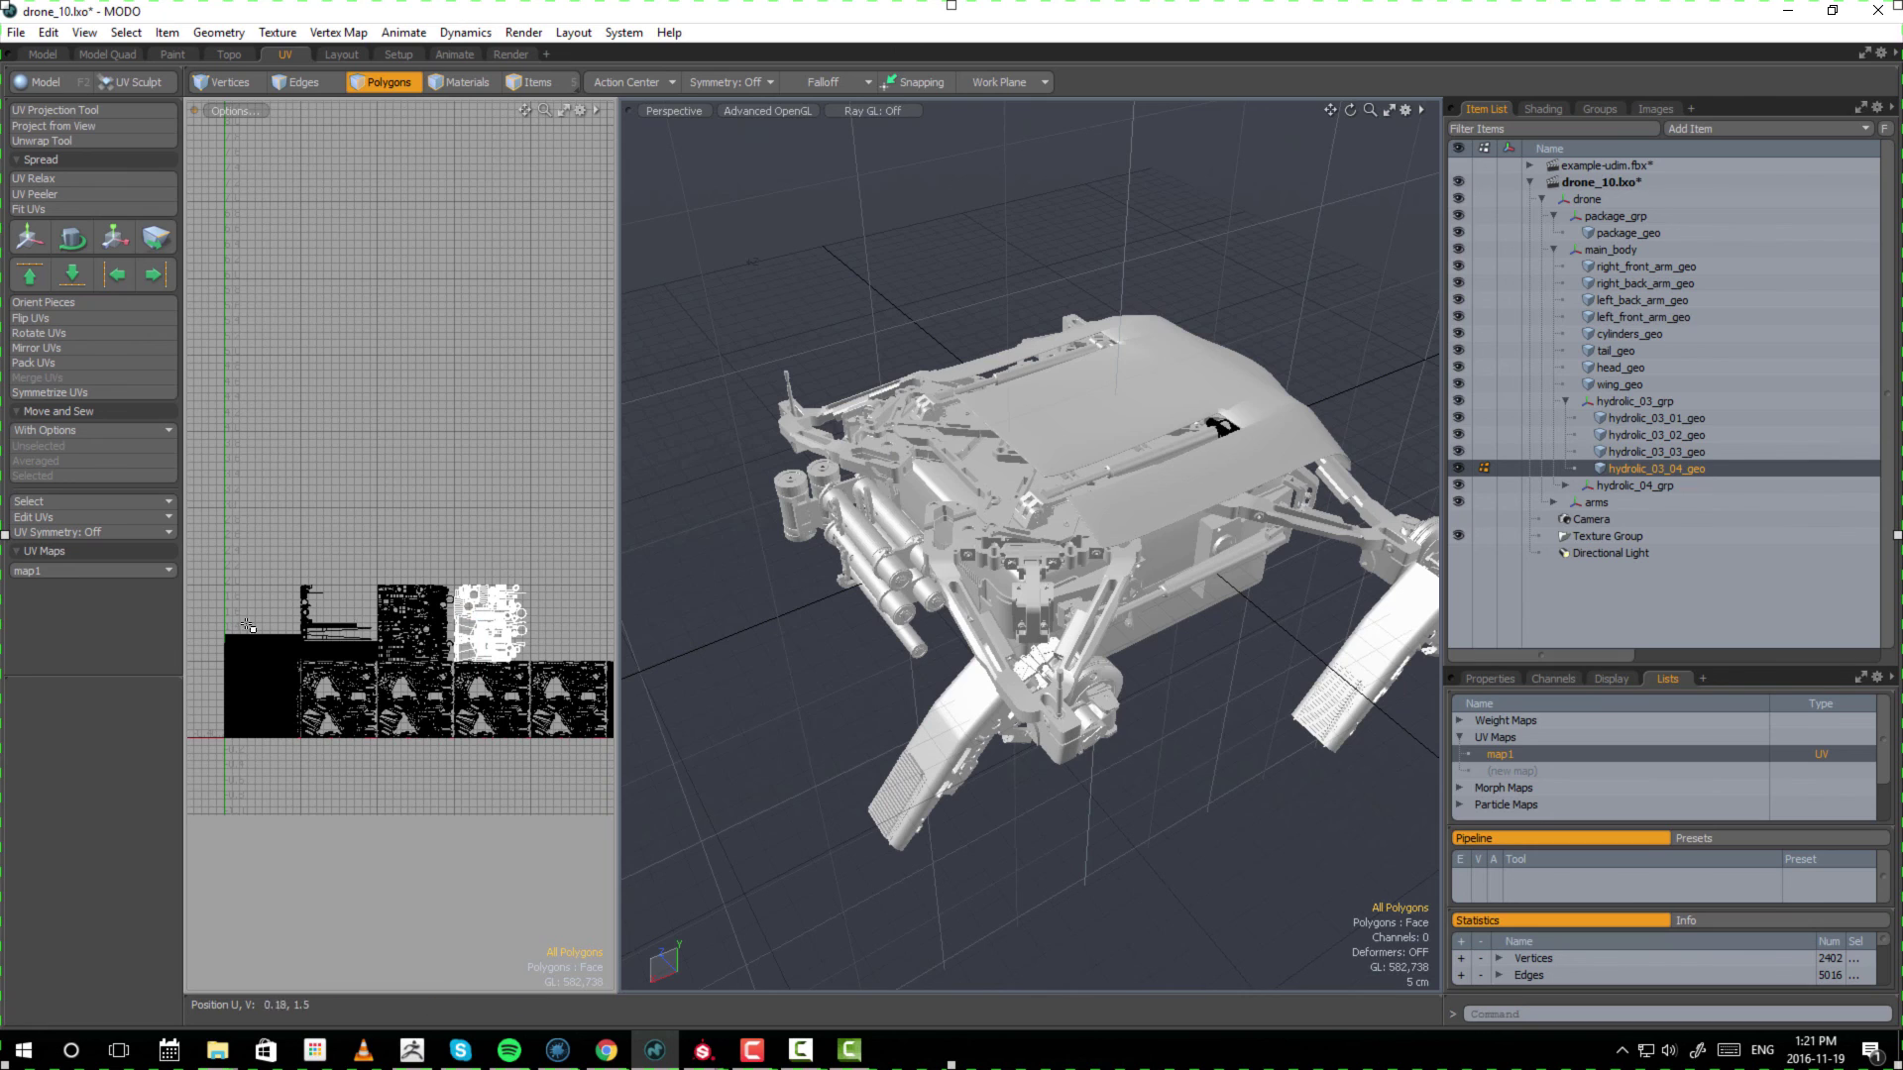
- Expand hydrolic_04_grp and select its first mesh, hydrolic_04_01_geo
click(1562, 486)
click(1661, 503)
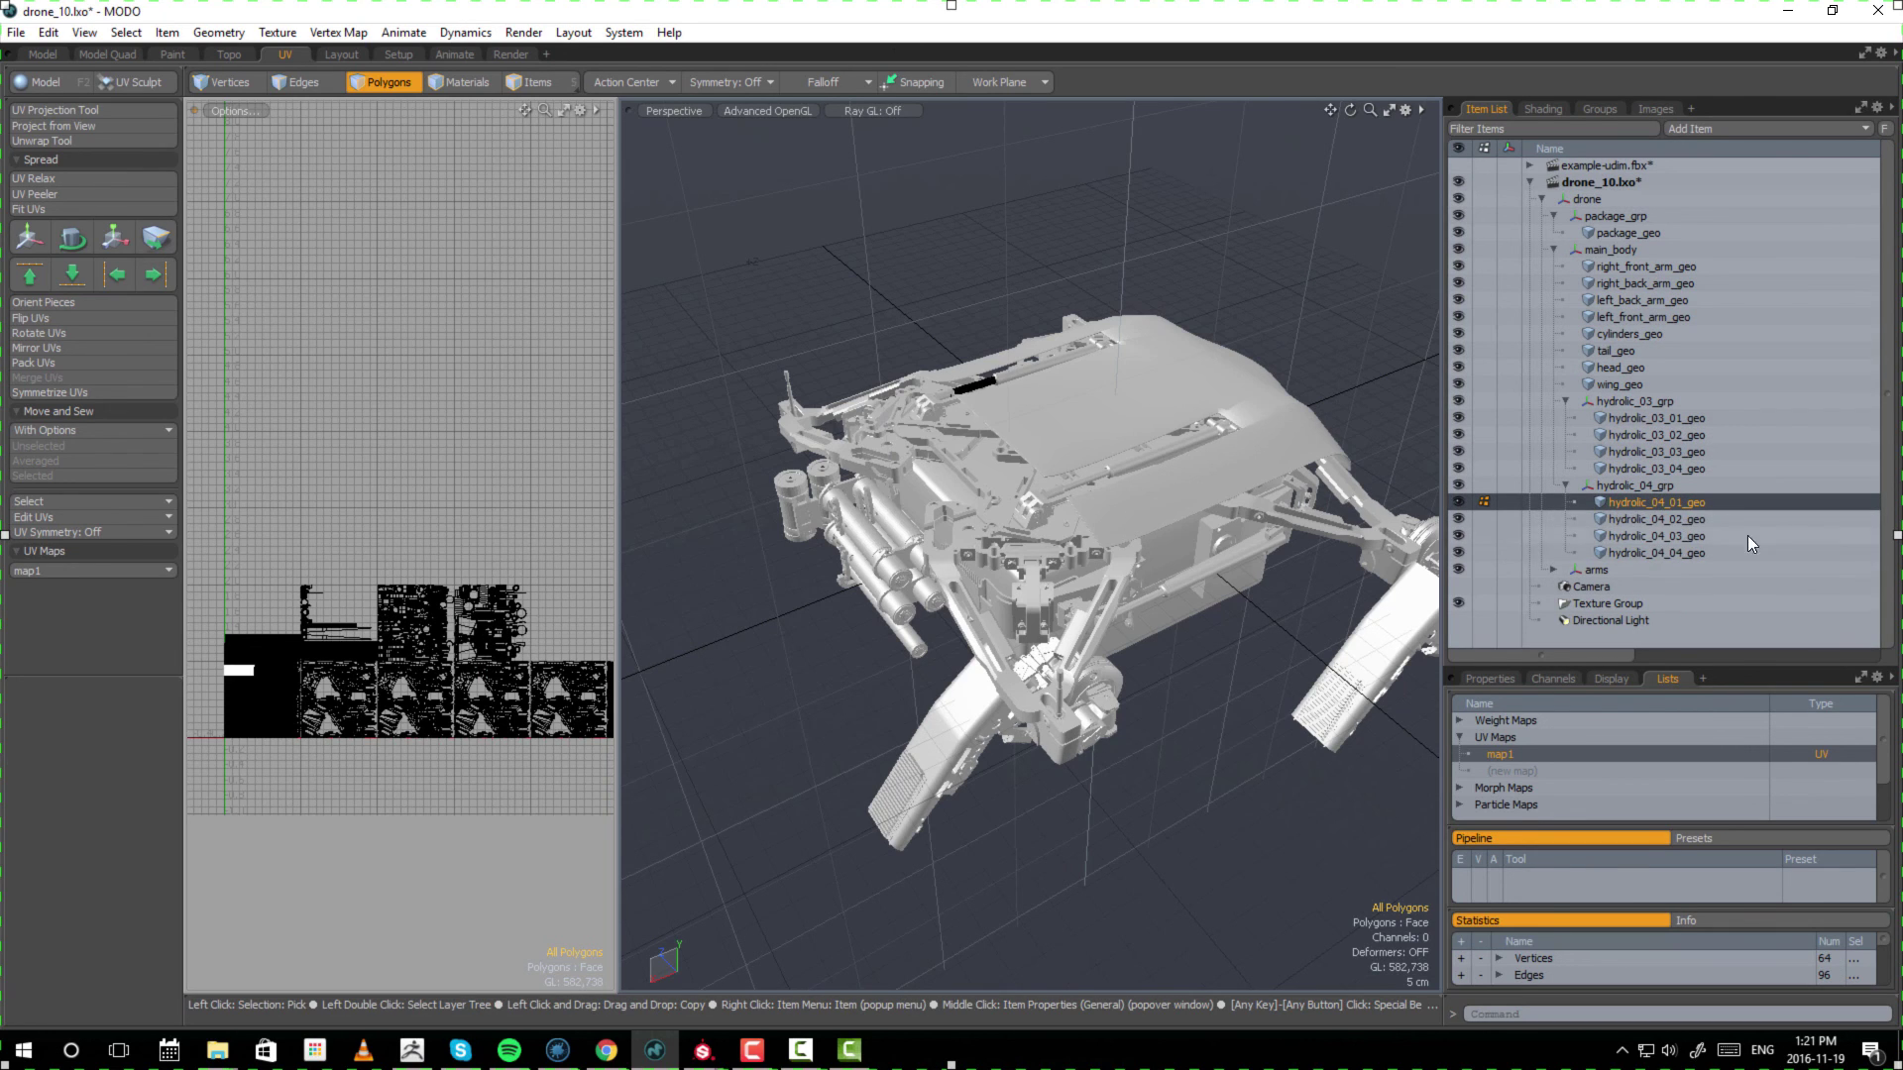